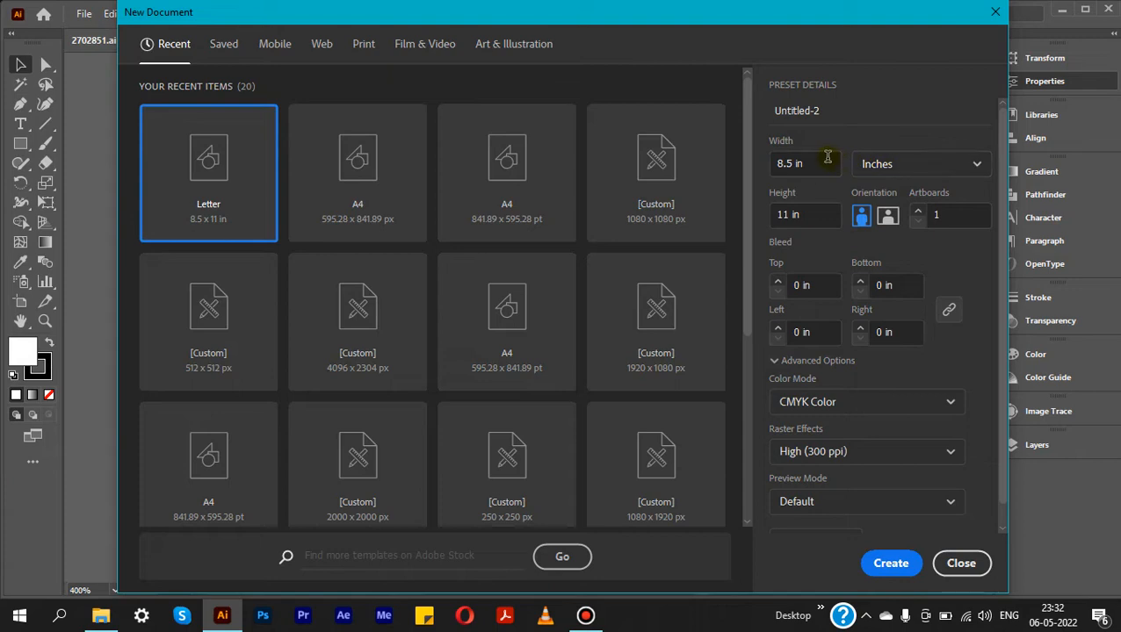
Step: Create a new portrait document 8.5 in wide and 11 in high in CMYK color mode
click(817, 216)
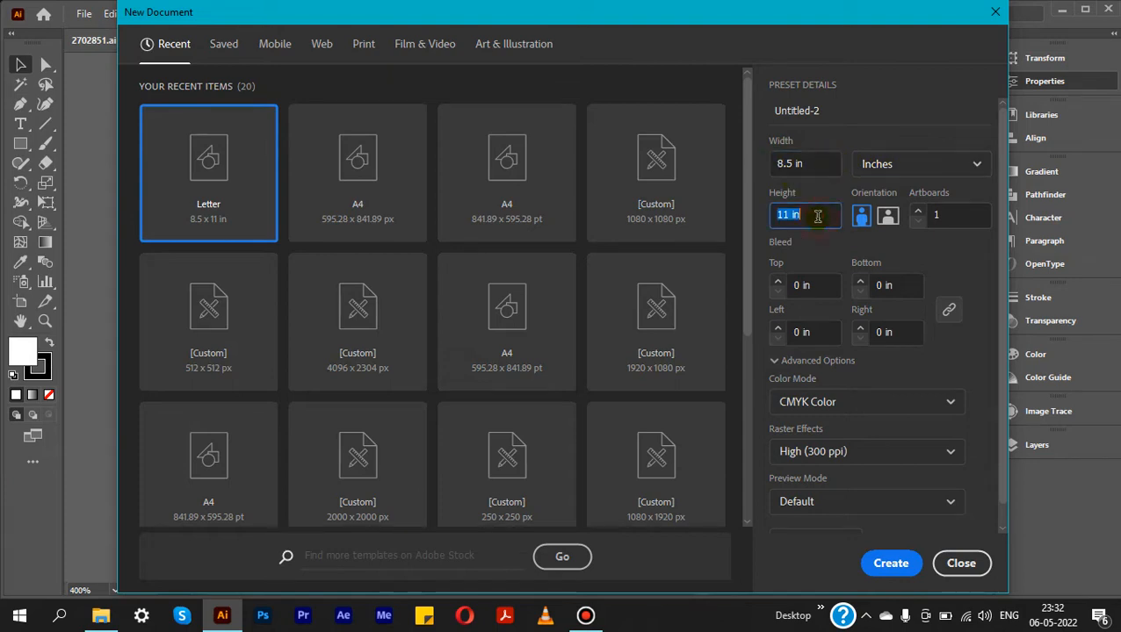
text(111)
click(882, 563)
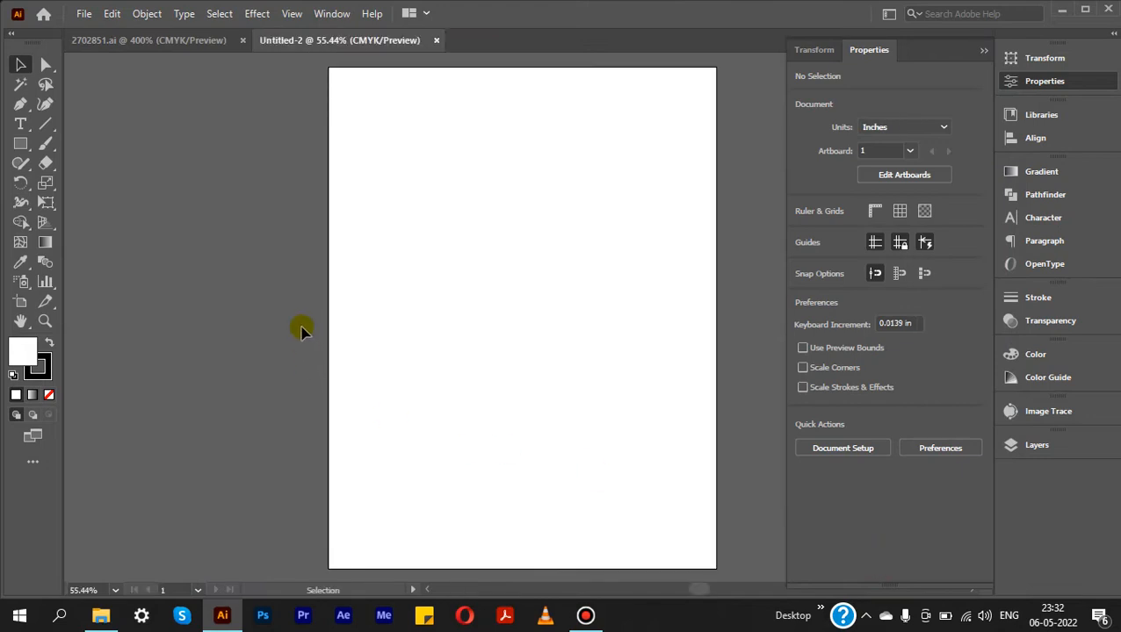
Step: Show the rulers around the blank artboard
click(291, 14)
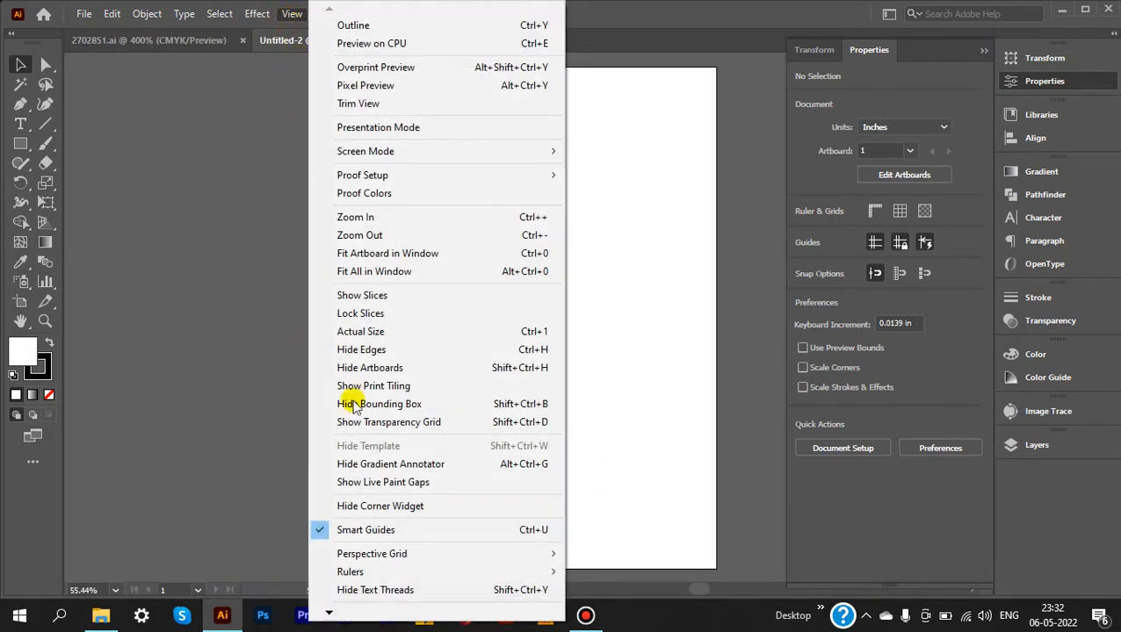
mouse_move(373, 573)
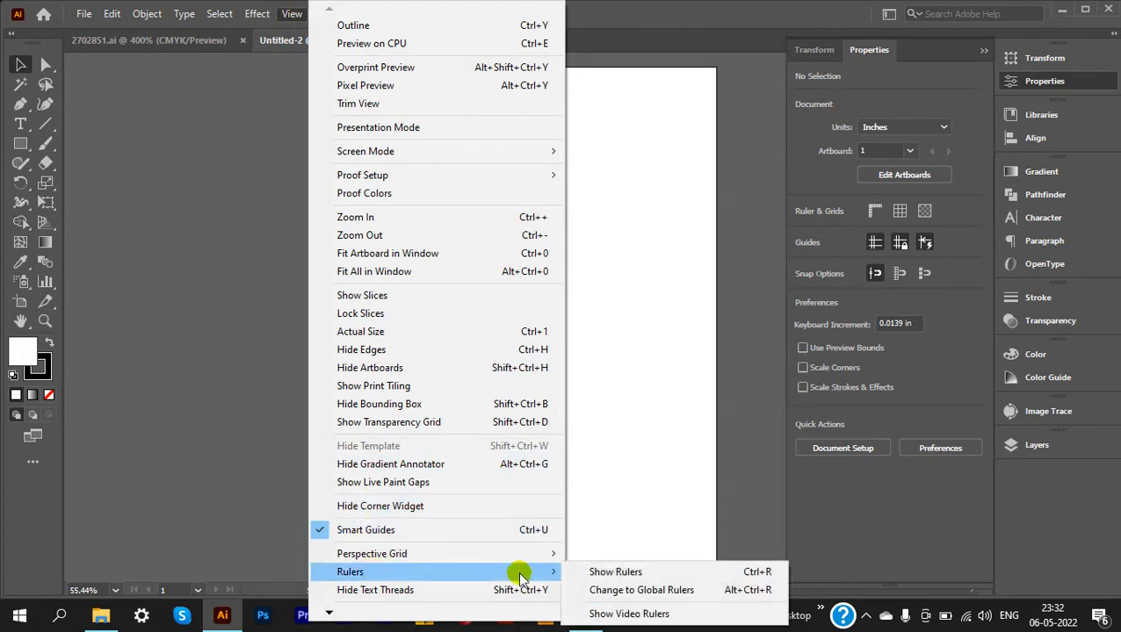
click(618, 572)
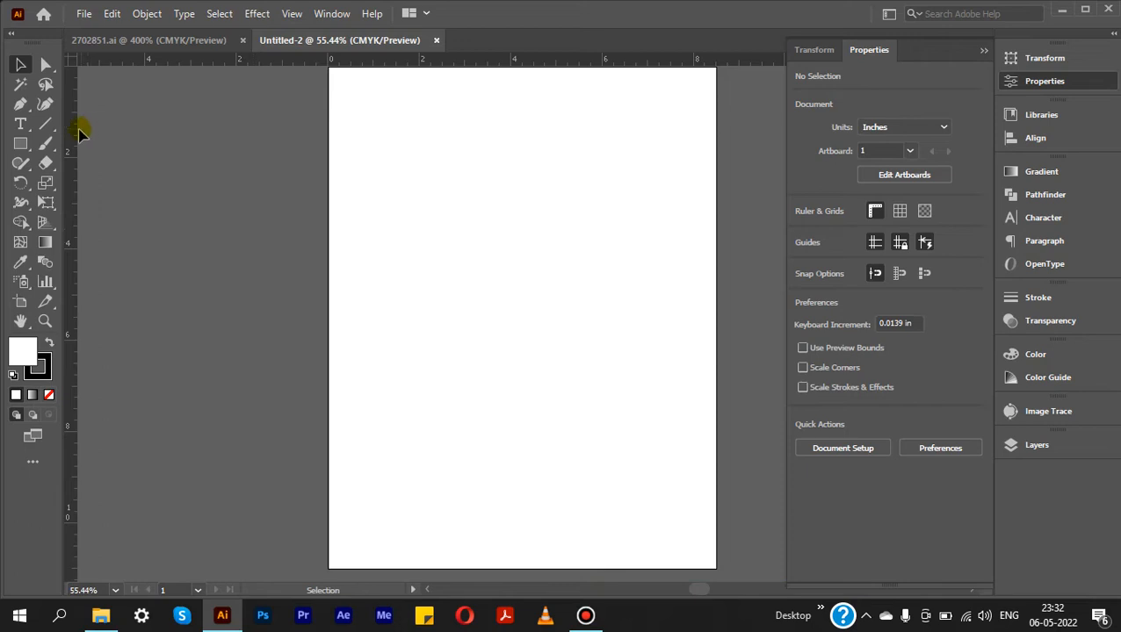
Step: Add two vertical margin guides, one at about 0.5 in and one at 8 in on the horizontal ruler
scroll(328, 63, up, 2)
drag(331, 63, 349, 71)
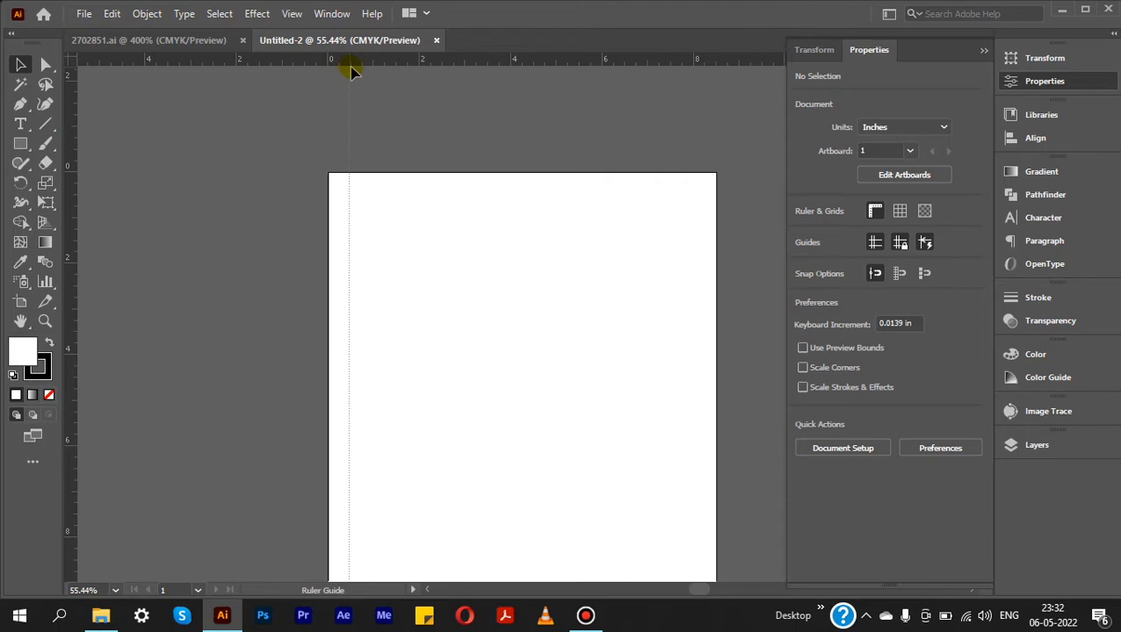
drag(349, 71, 349, 70)
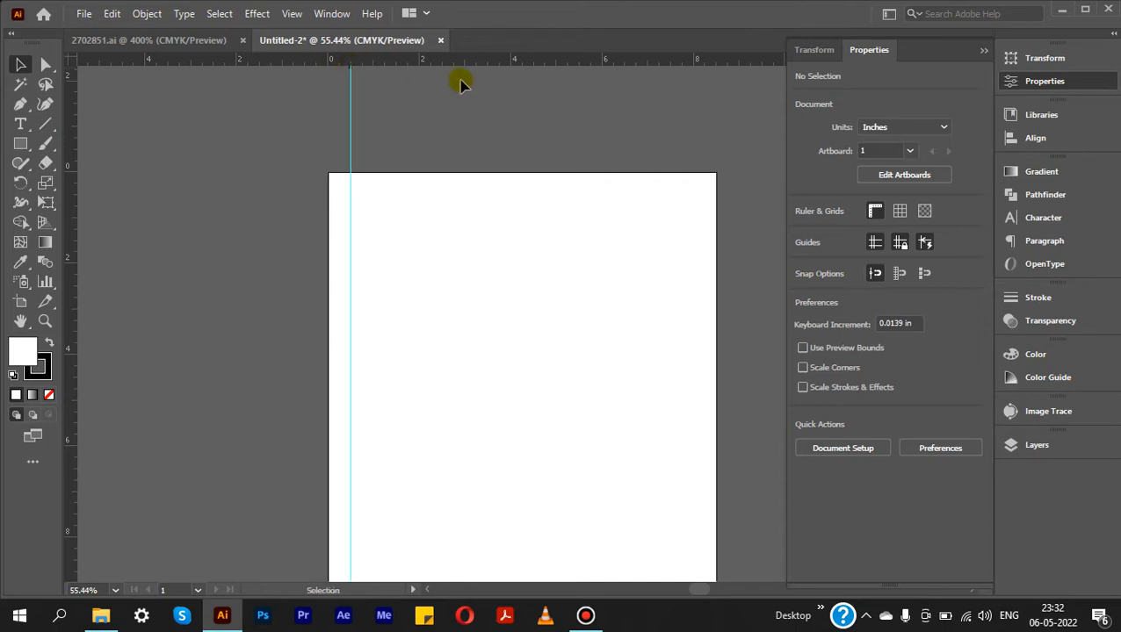
drag(68, 201, 694, 70)
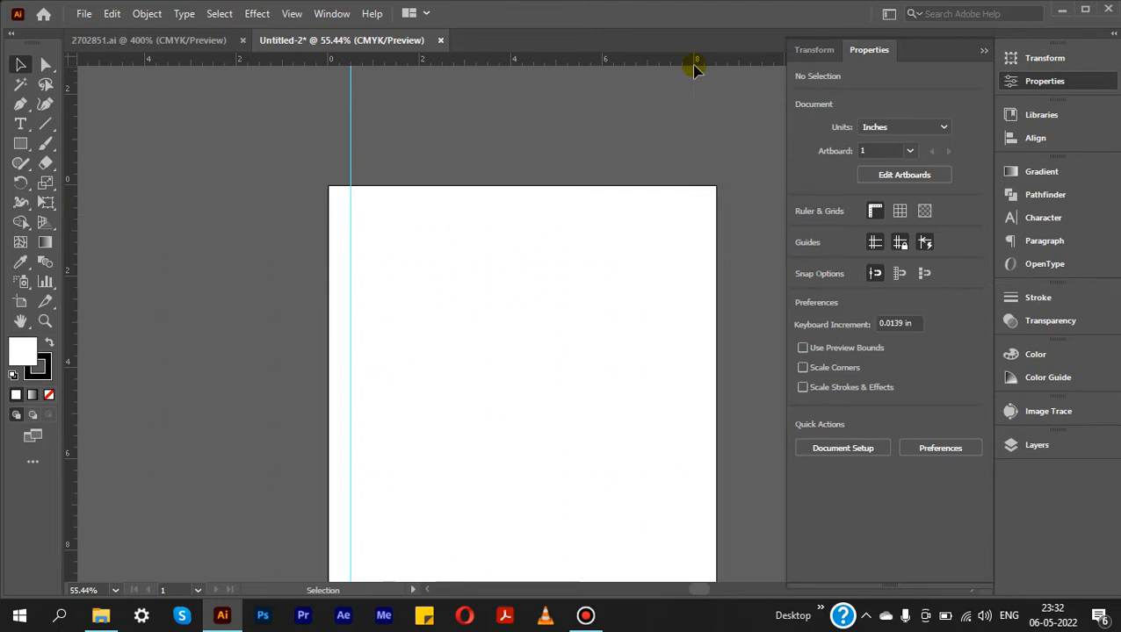
drag(367, 170, 693, 151)
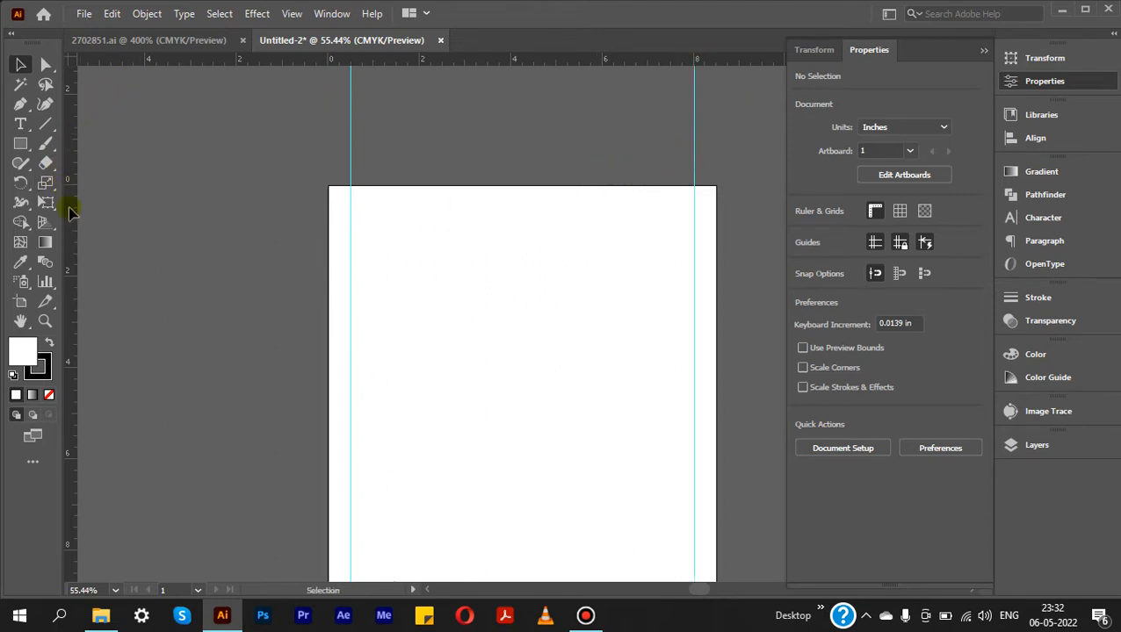
Step: Add two horizontal margin guides, each about 0.5 in inside the artboard's top and bottom edges
scroll(150, 187, down, 3)
drag(150, 63, 130, 117)
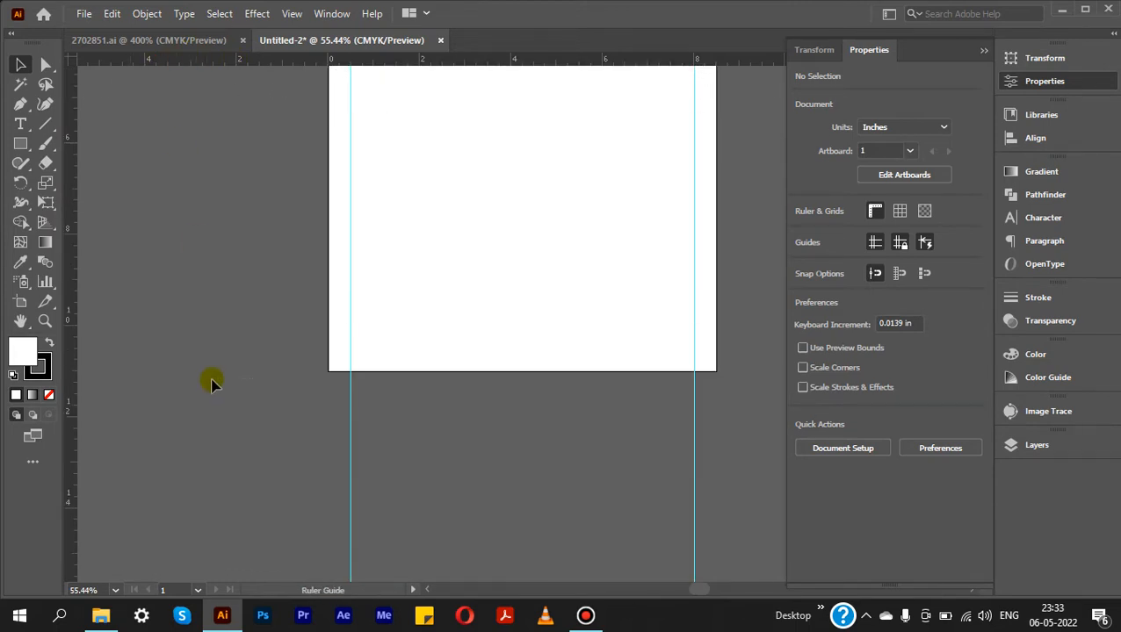
drag(212, 385, 210, 365)
drag(210, 365, 209, 349)
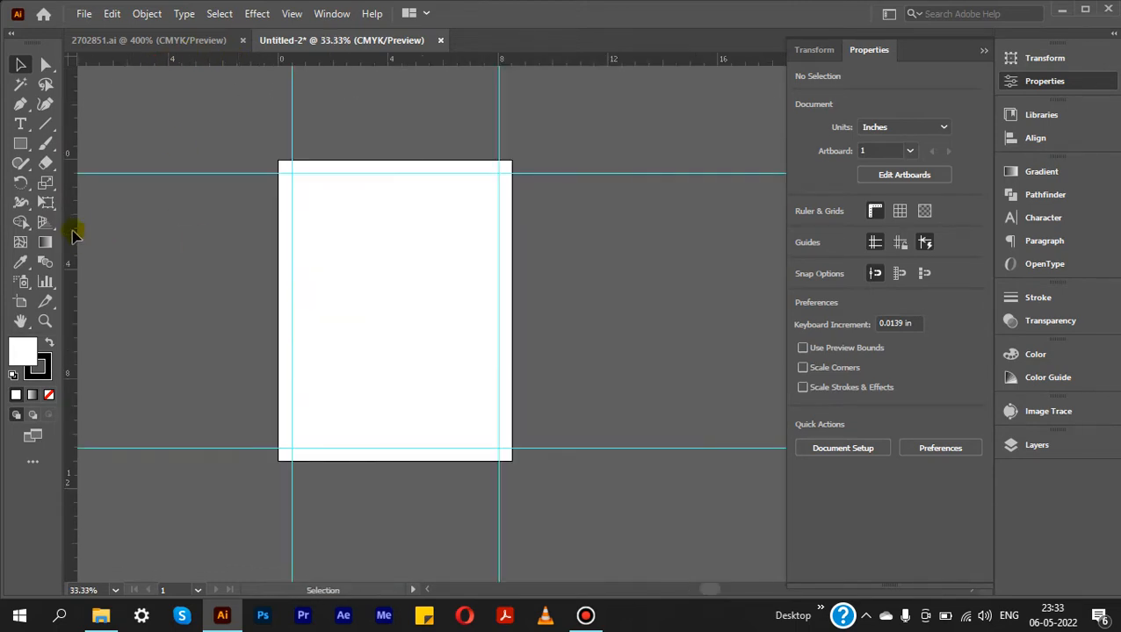
Step: Add a vertical guide and align it to the horizontal center of the artboard
drag(74, 236, 275, 240)
drag(374, 237, 375, 236)
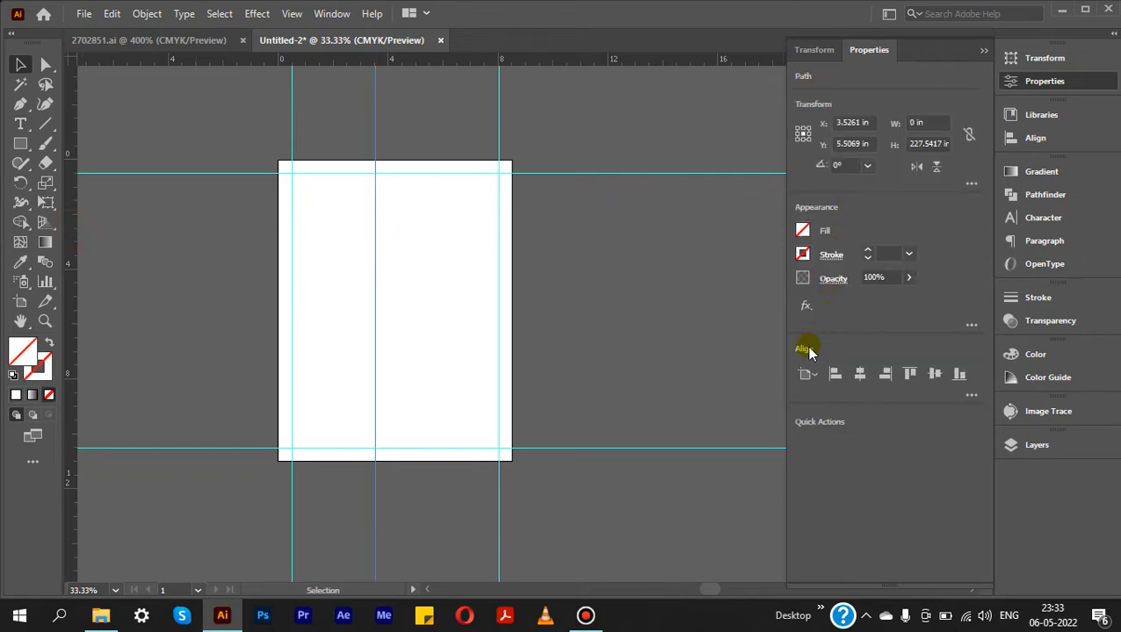
click(860, 374)
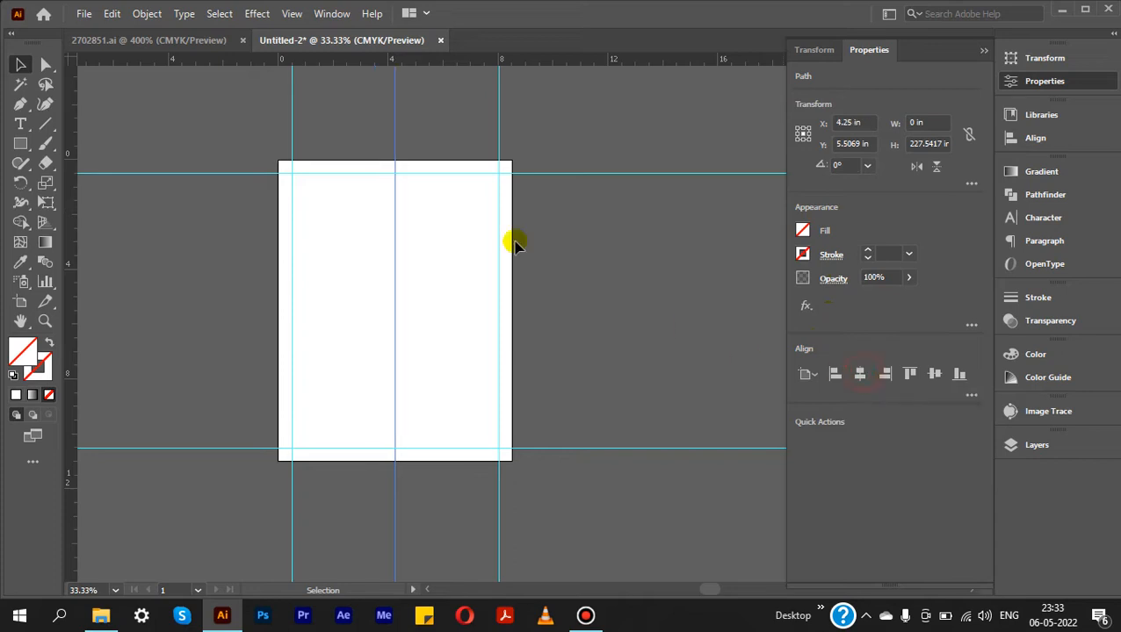
Step: Align a new horizontal guide to the vertical center of the artboard and lock all guides
drag(341, 274, 339, 290)
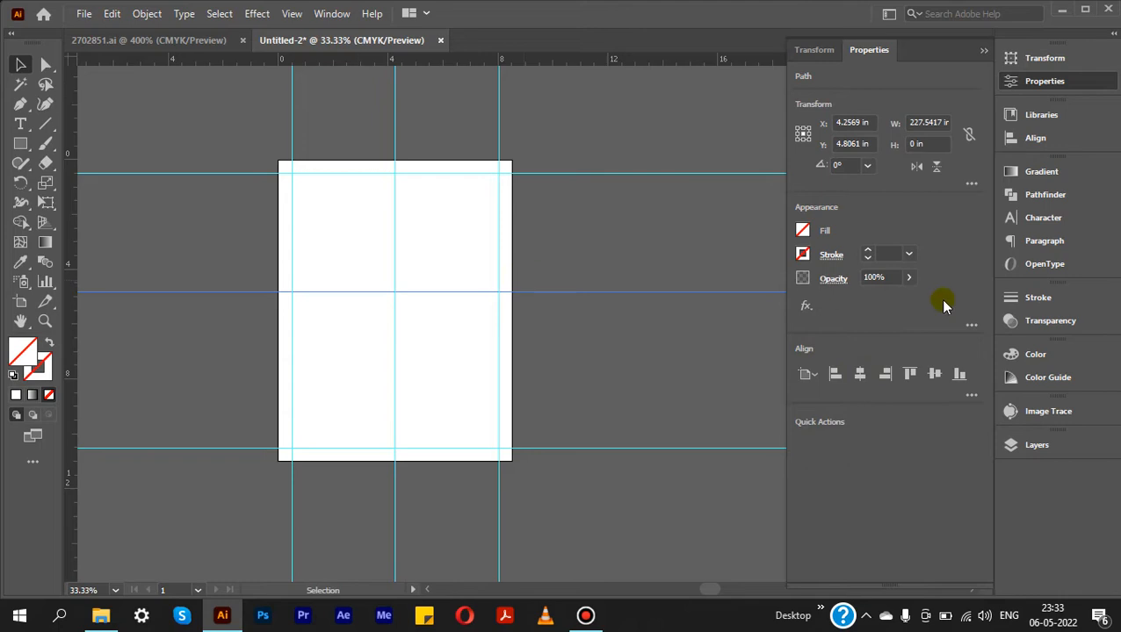
click(936, 374)
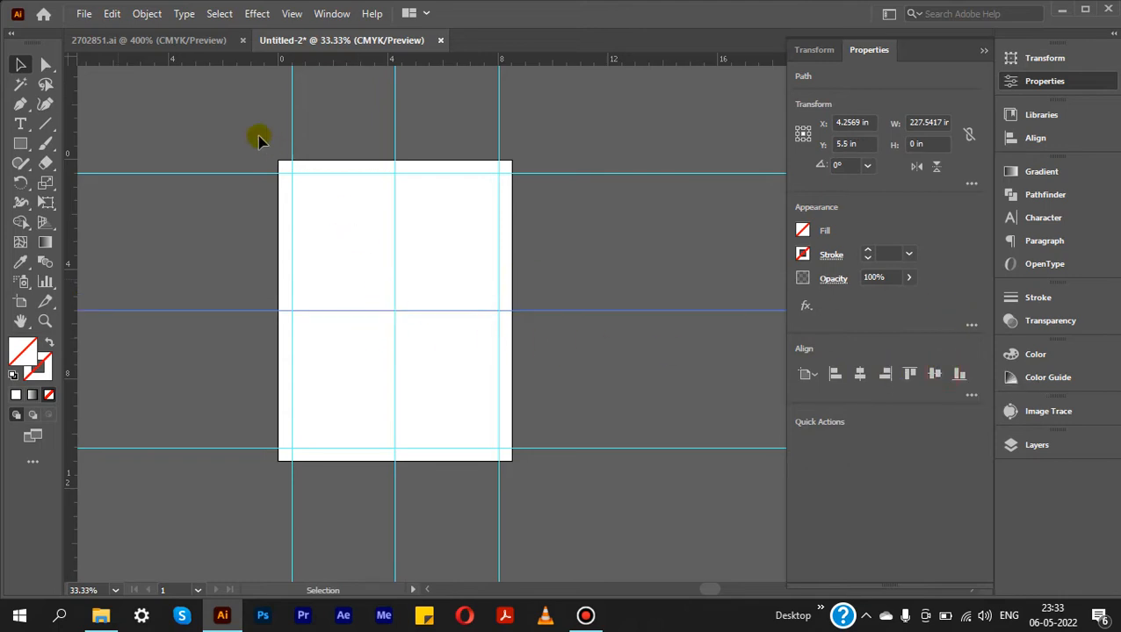
right_click(181, 102)
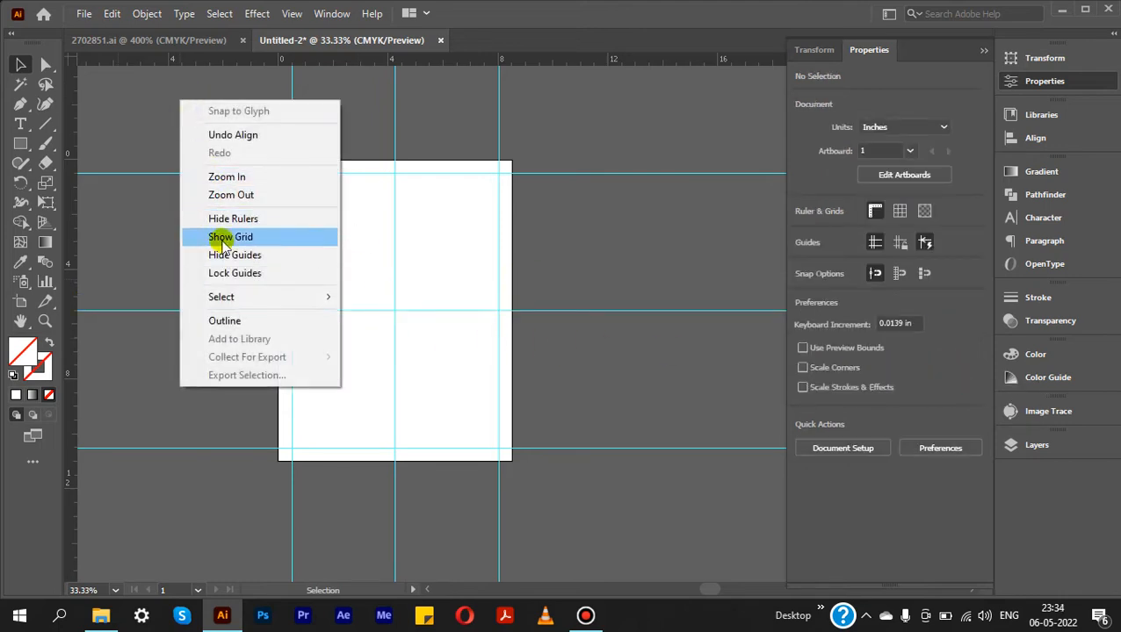
click(222, 273)
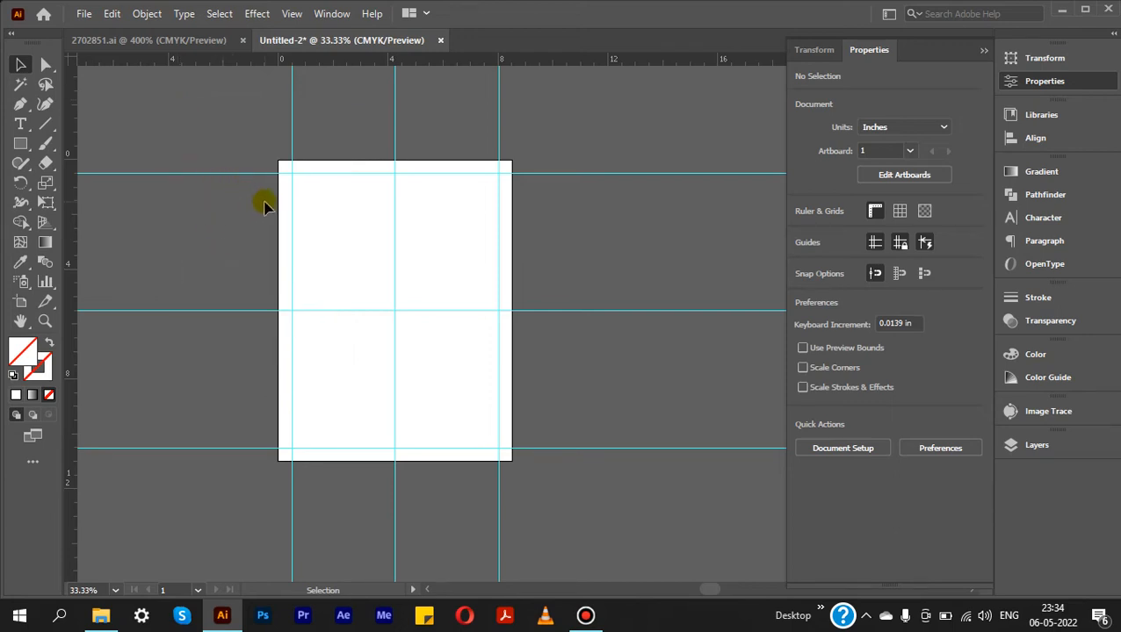
Step: Create an 8.5 × 11 in rectangle and fill it with the dark gray swatch
click(21, 143)
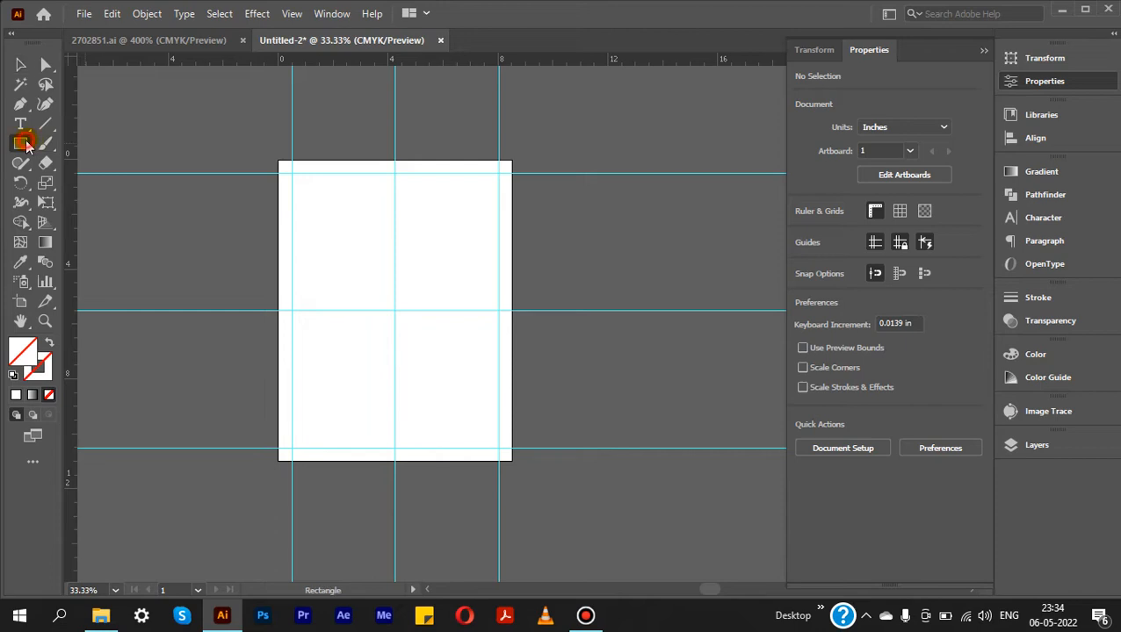
click(98, 143)
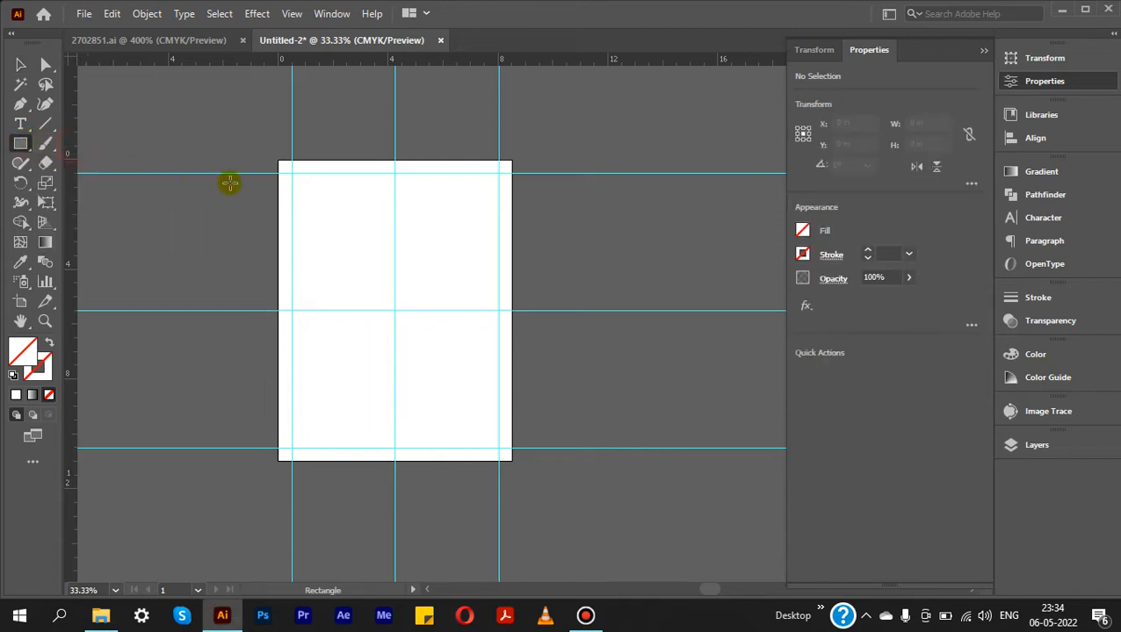
click(245, 137)
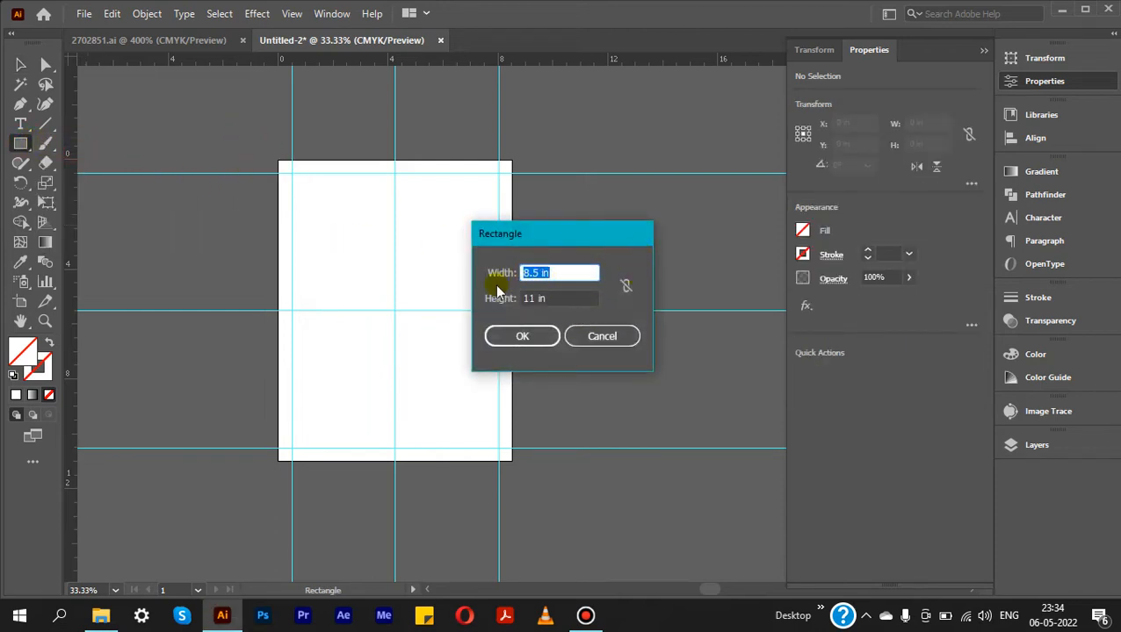
click(563, 272)
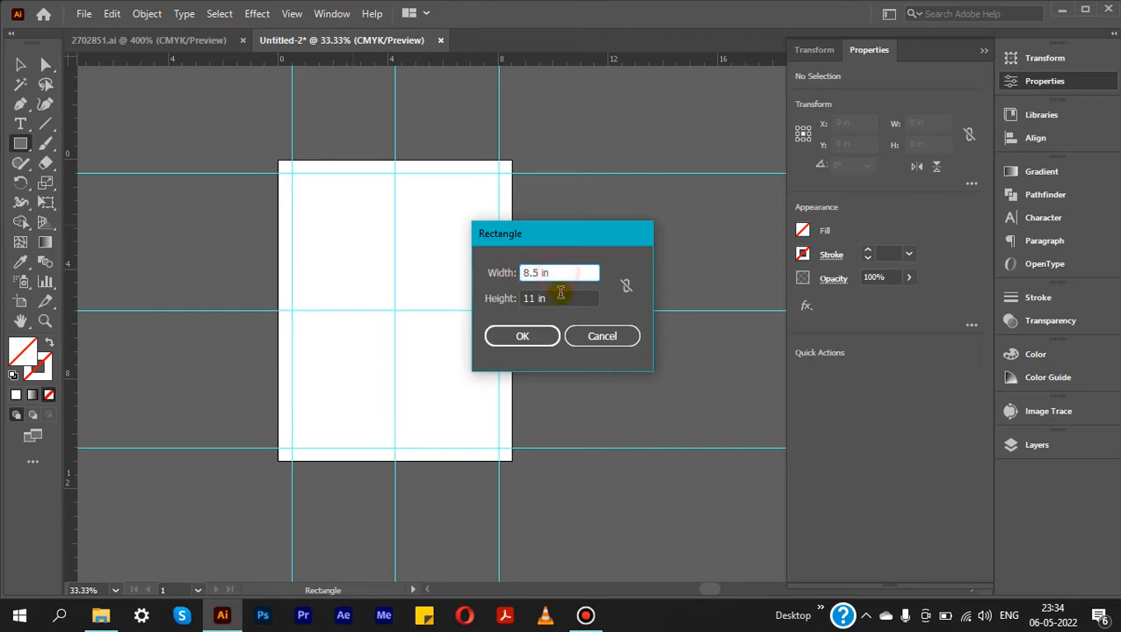
click(531, 337)
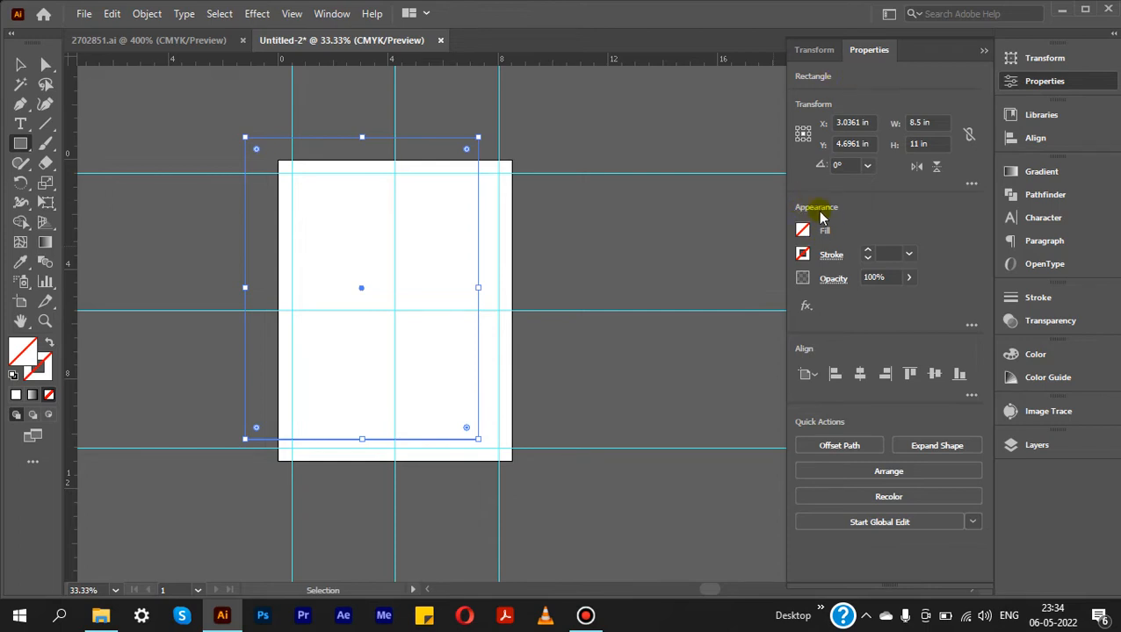
click(801, 232)
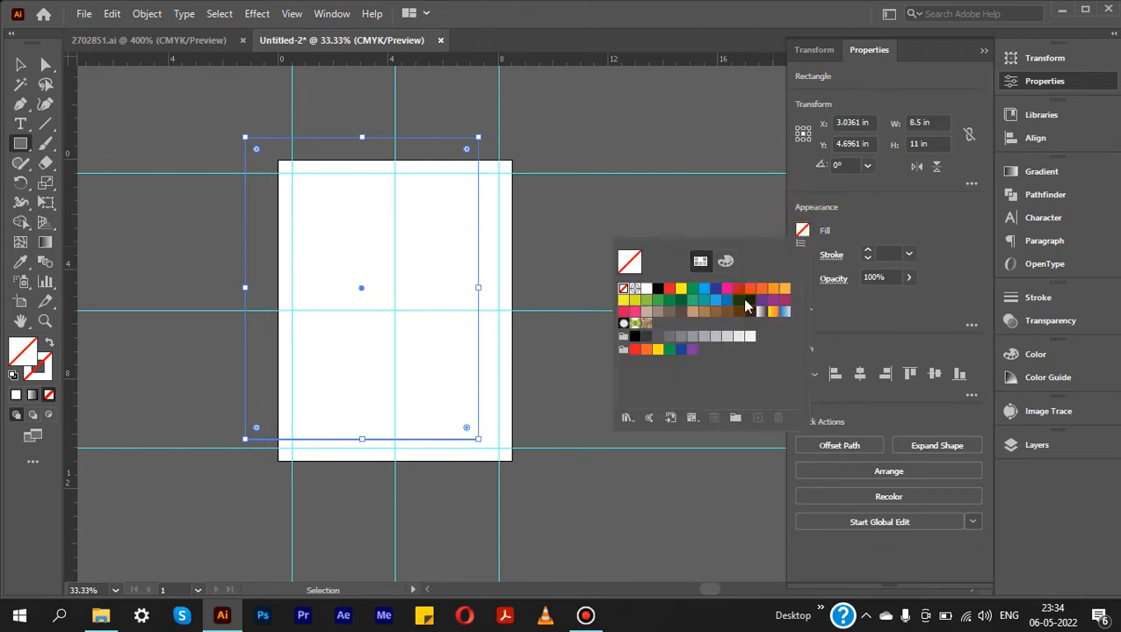
click(648, 339)
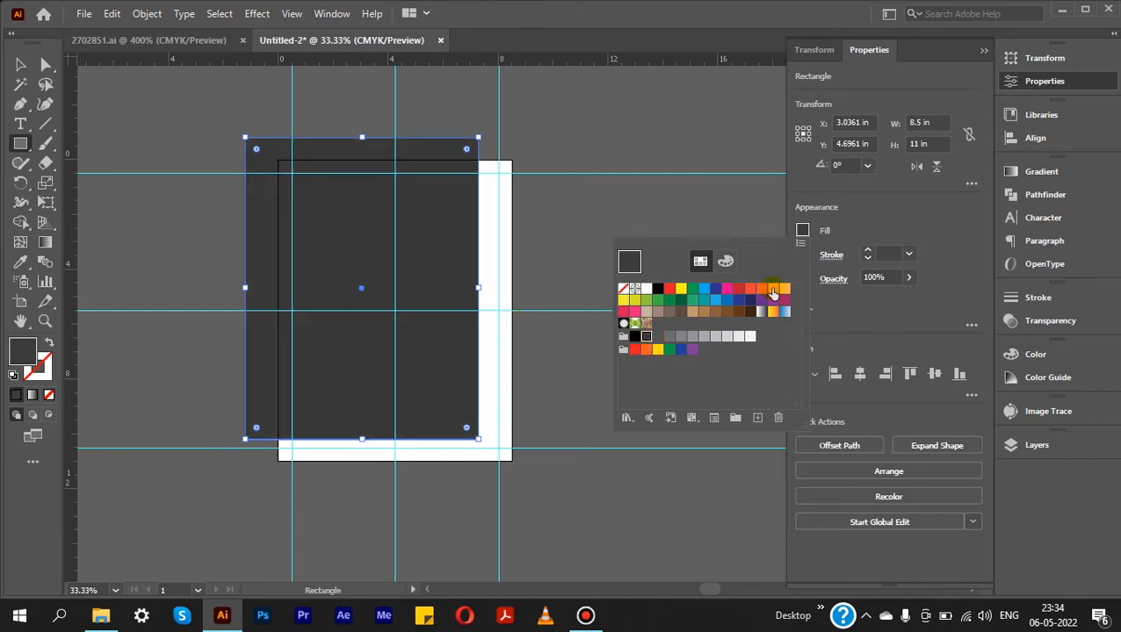
Step: Center the dark gray rectangle horizontally and vertically on the artboard and deselect it
click(860, 378)
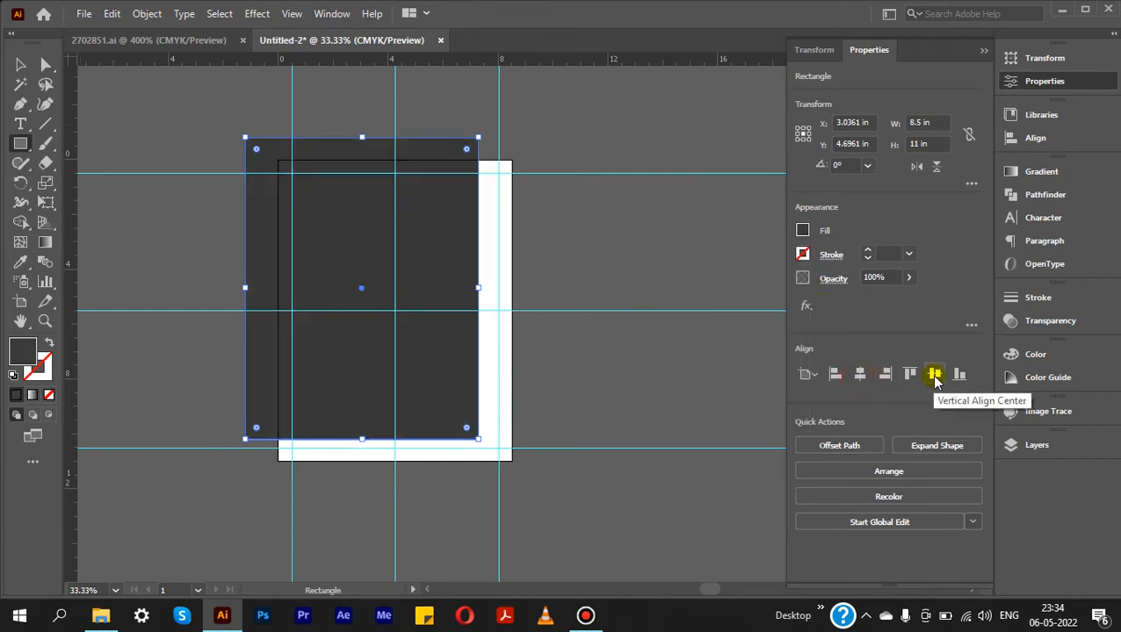
click(934, 376)
click(860, 374)
click(20, 63)
click(151, 213)
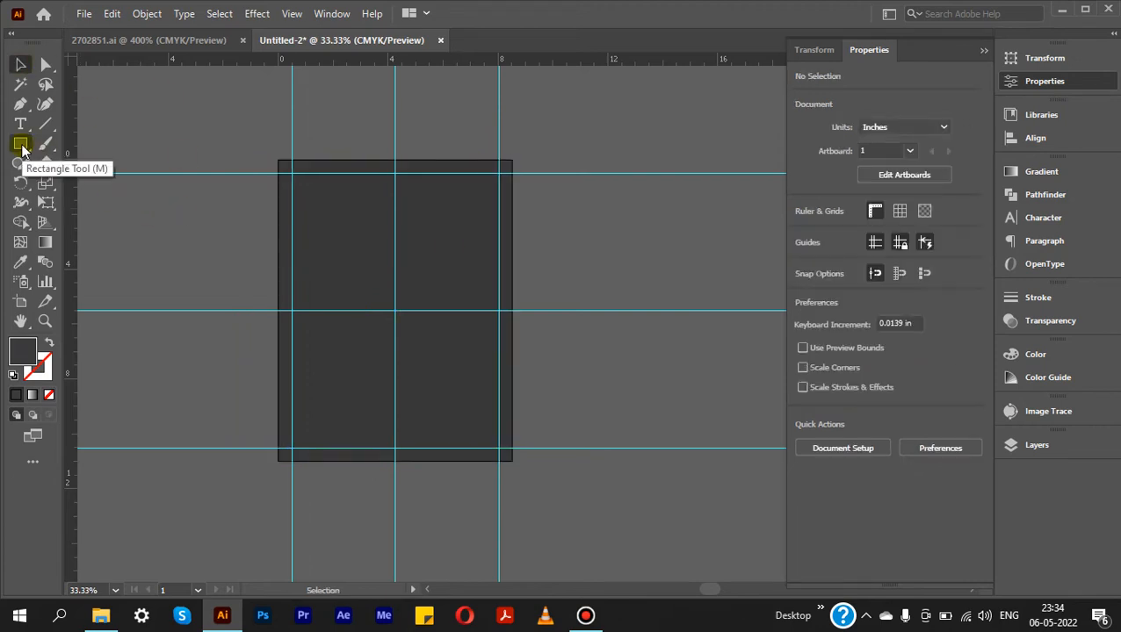
Step: Copy the dark gray background rectangle and paste the duplicate in front at the same position
click(363, 202)
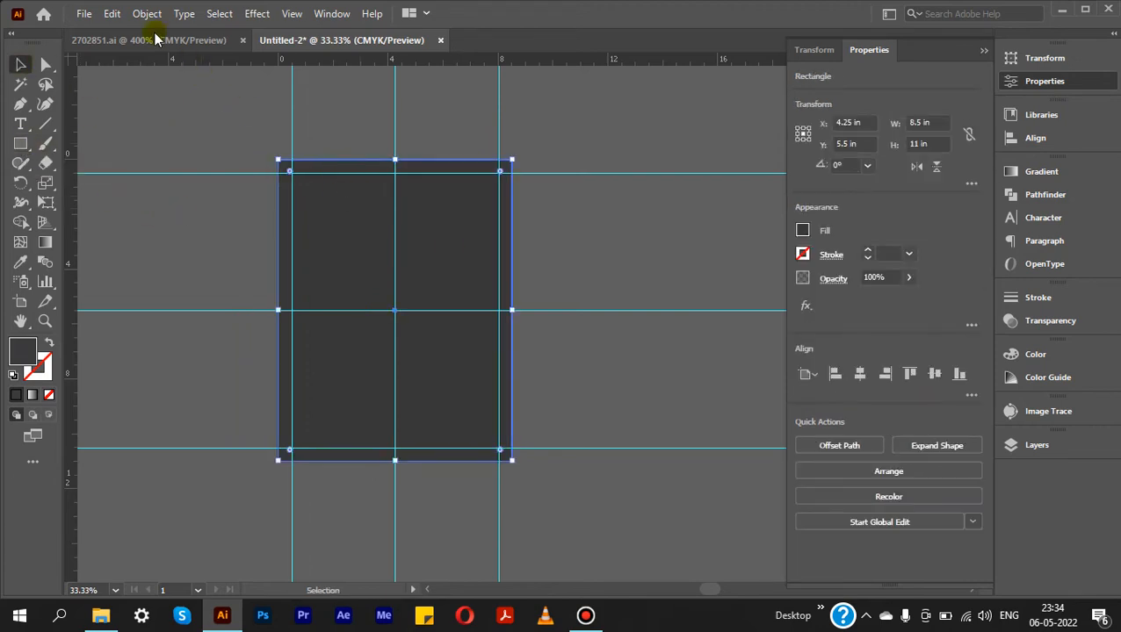
click(112, 14)
click(138, 93)
click(113, 14)
click(142, 128)
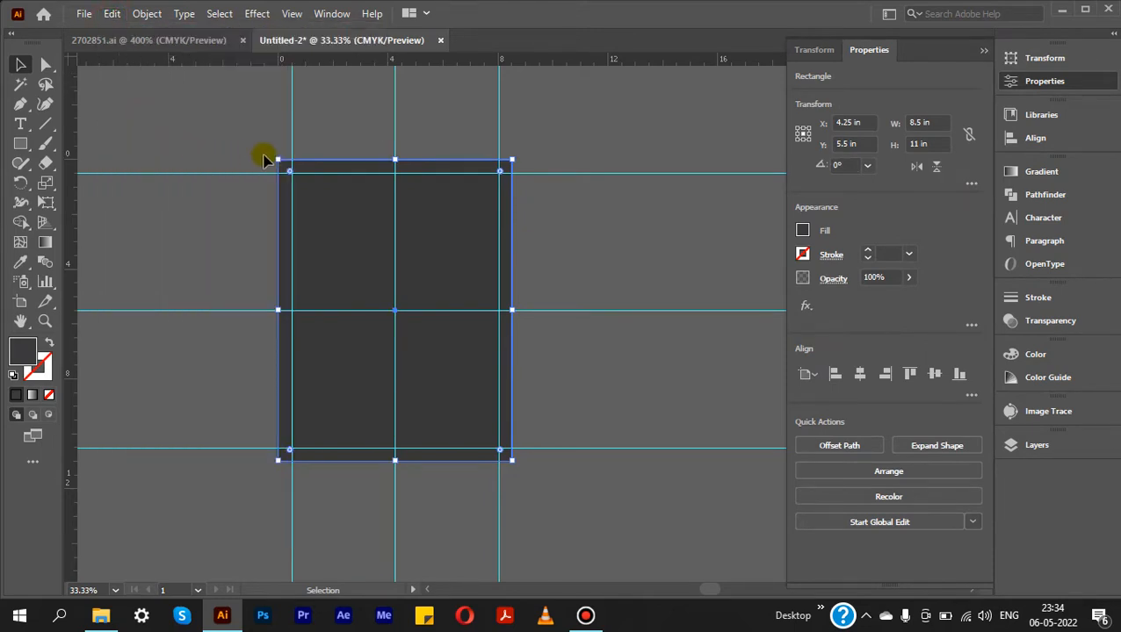
Step: Shrink the duplicate to a strip about 0.91 in high along the artboard's bottom edge and fill it dark blue
drag(395, 156, 412, 438)
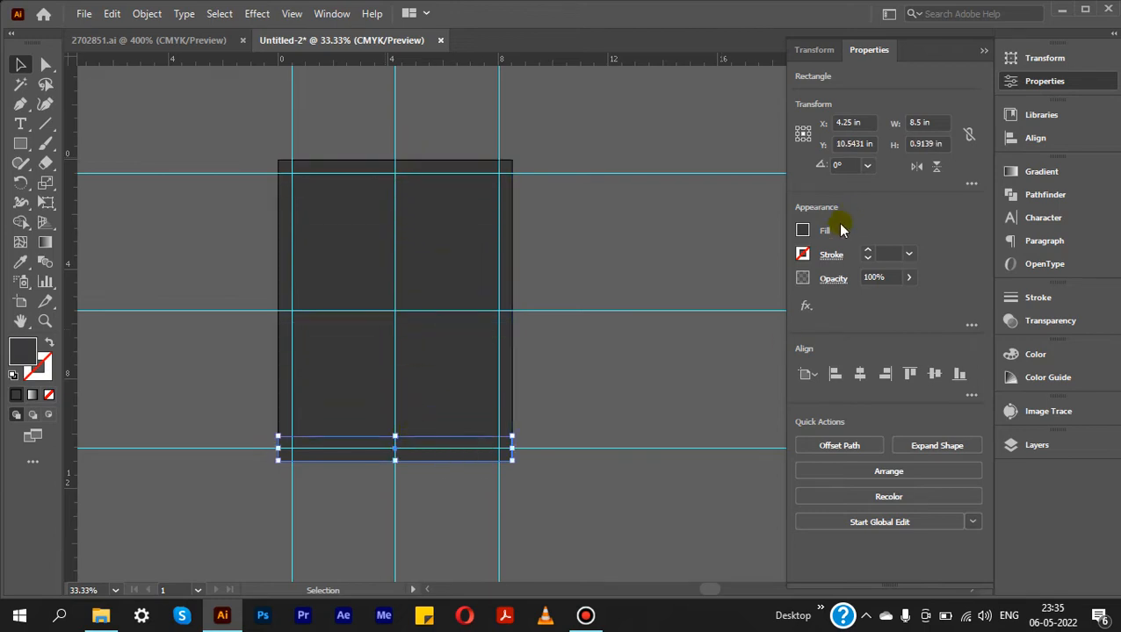
click(802, 232)
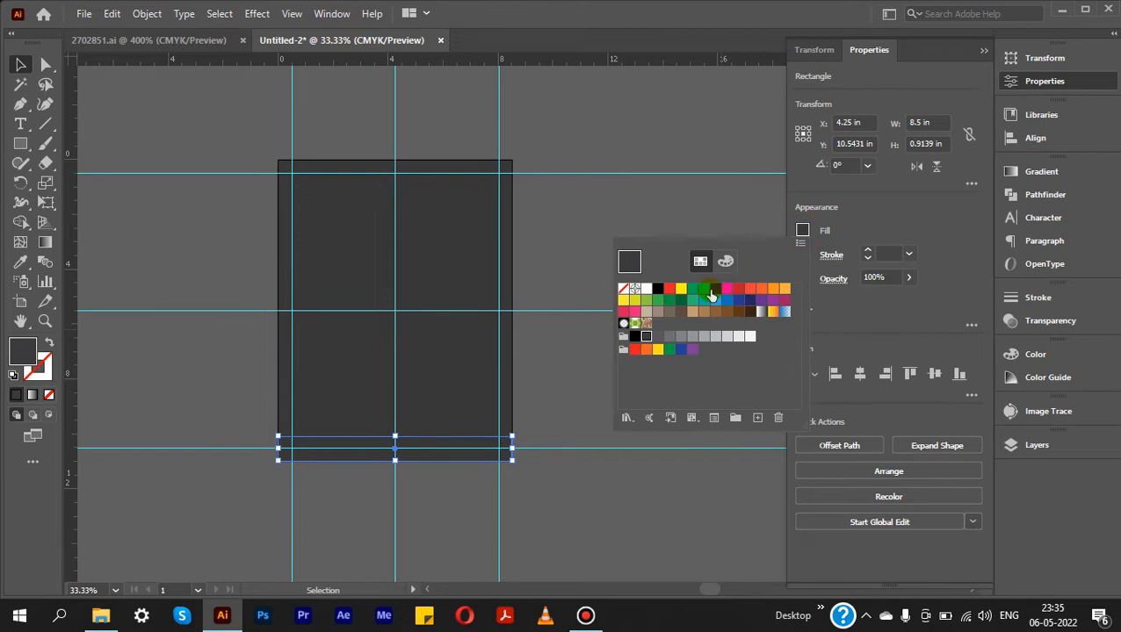
click(225, 240)
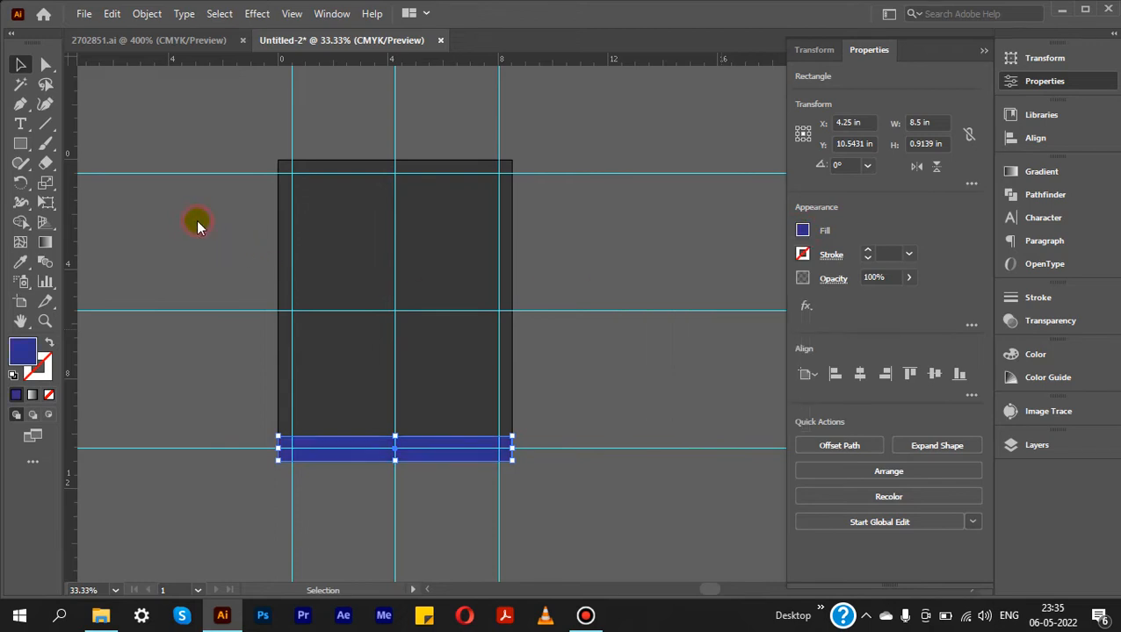
click(196, 220)
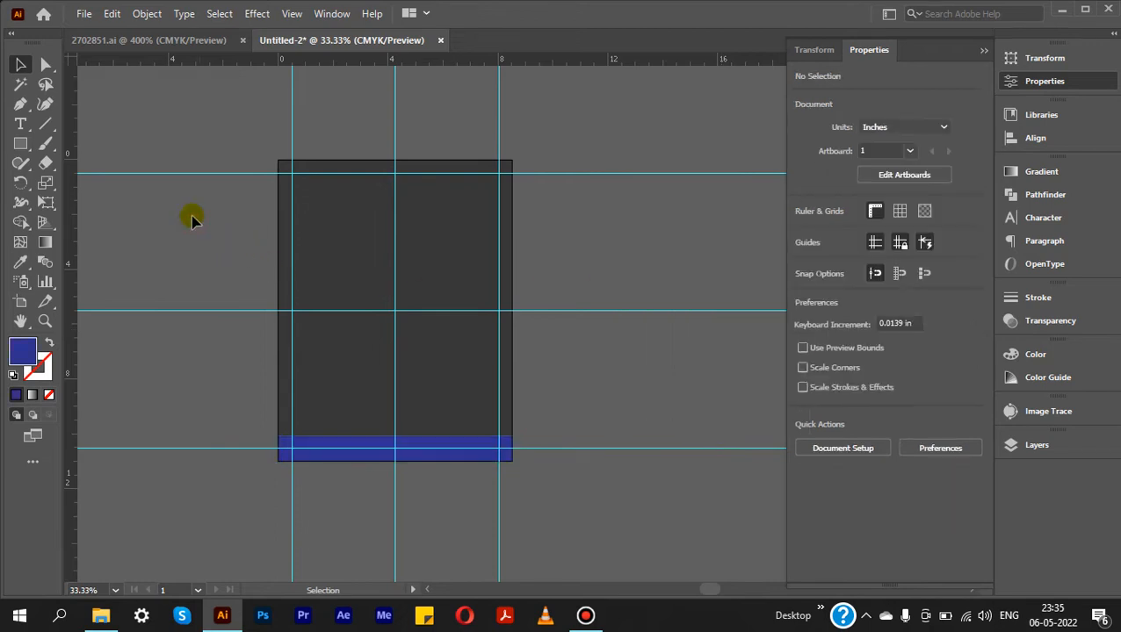
Step: Create a six-sided polygon with a 0.6944 in radius and enlarge it proportionally to about 11.36 × 9.84 in
click(20, 145)
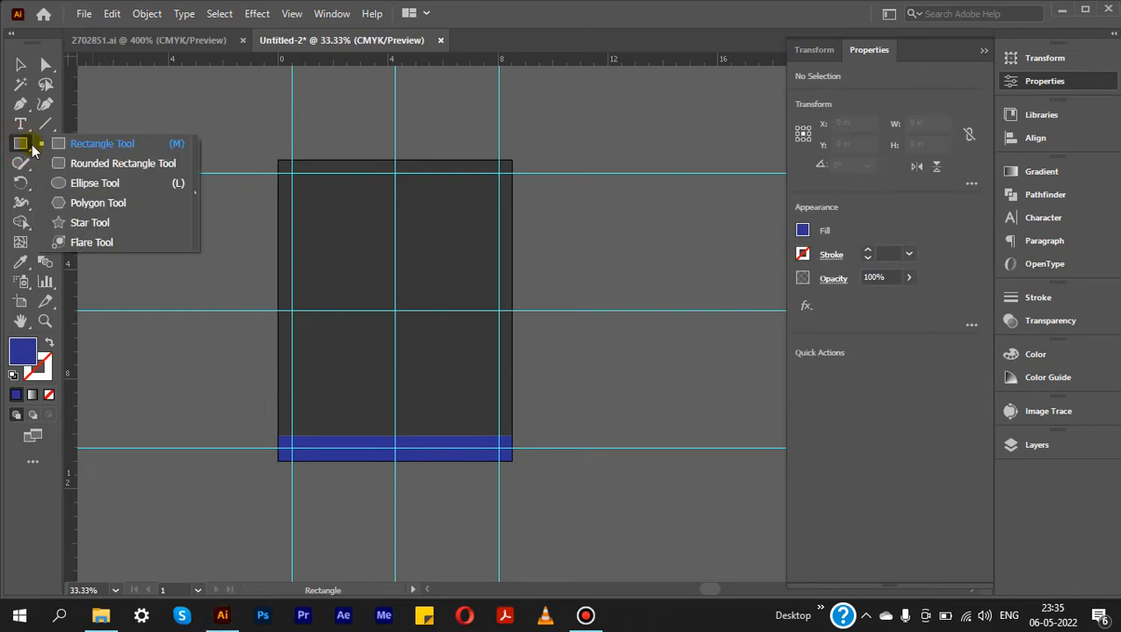
click(110, 202)
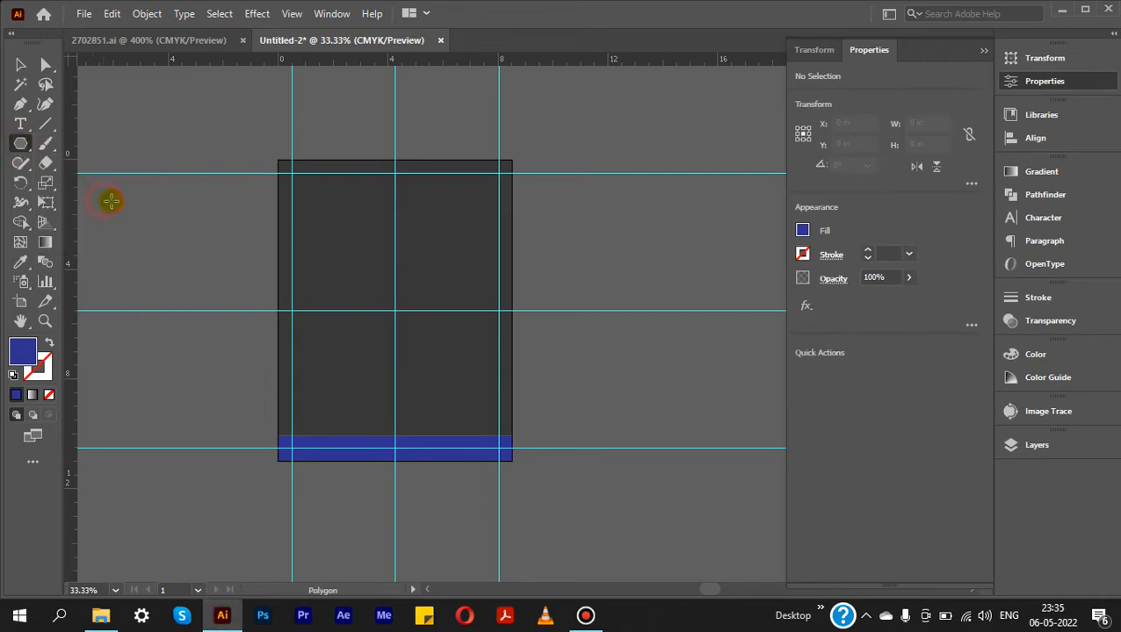
click(365, 192)
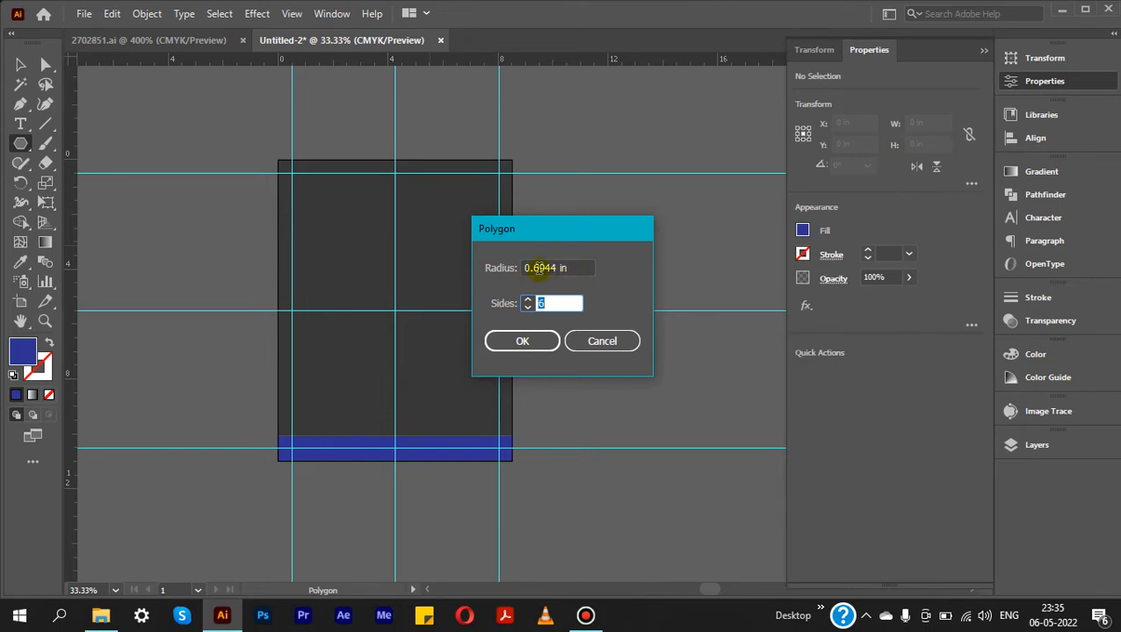
click(526, 342)
scroll(392, 221, up, 1)
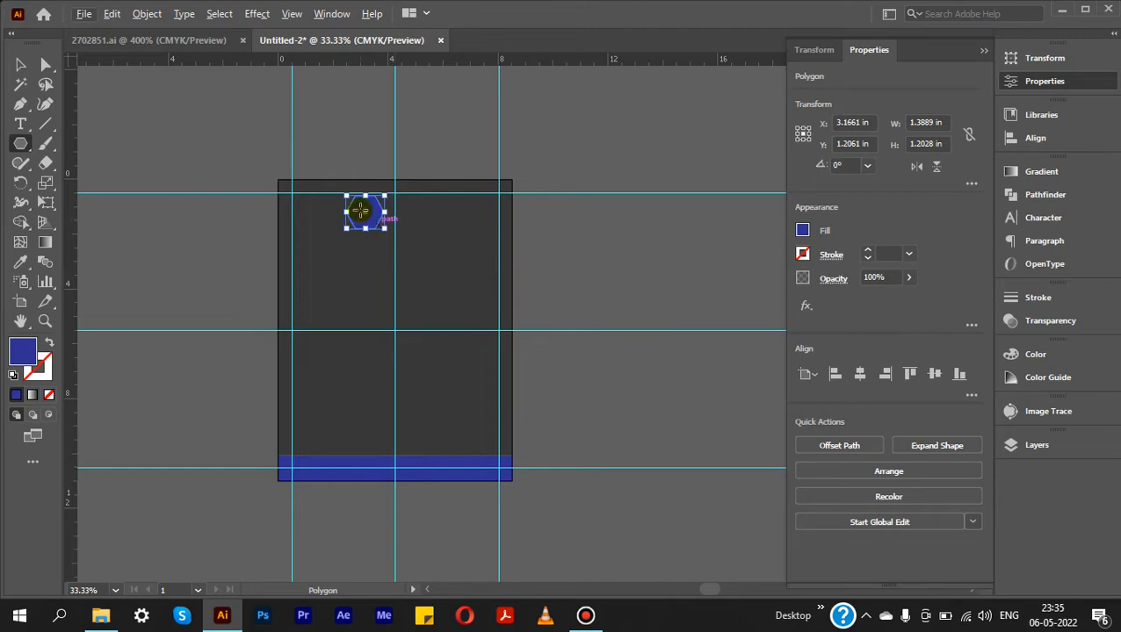
click(19, 67)
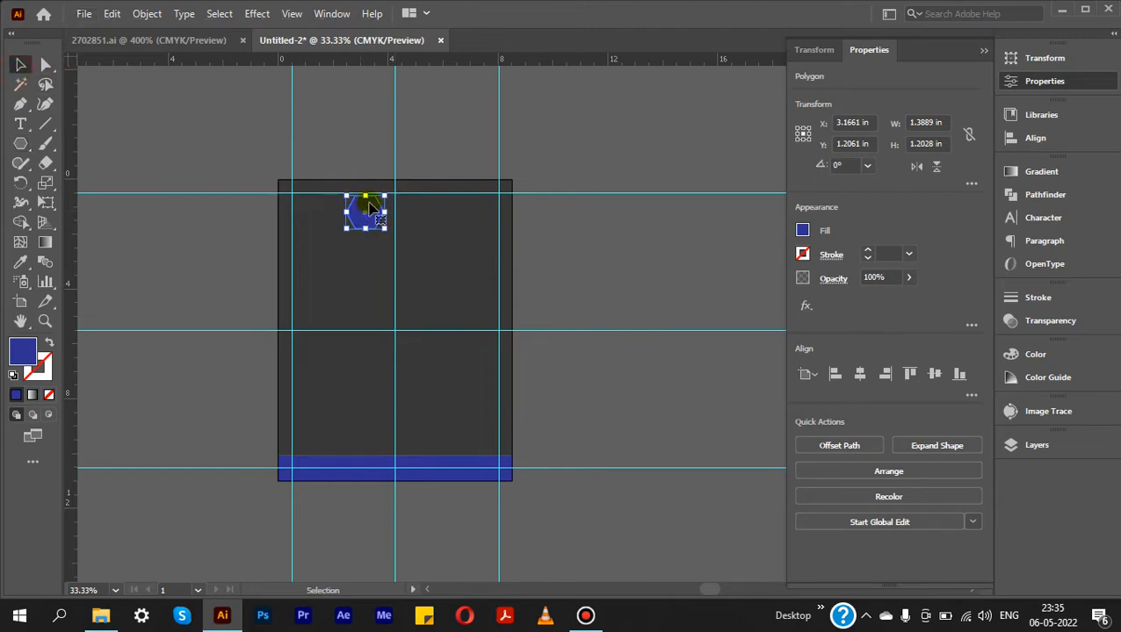
drag(387, 225, 520, 347)
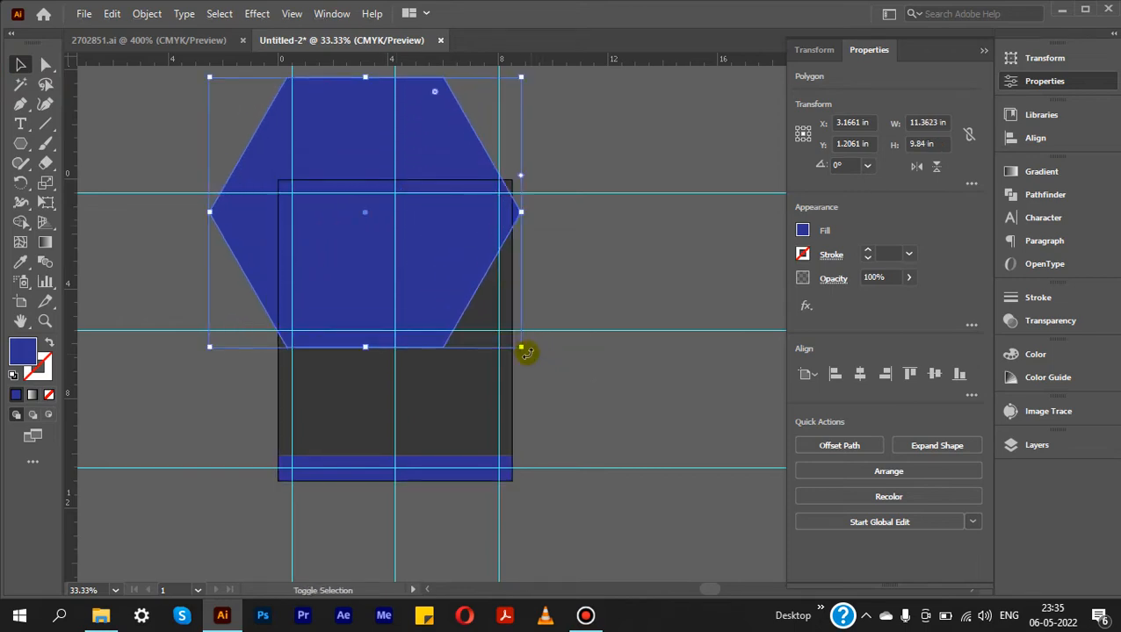
drag(525, 352, 284, 350)
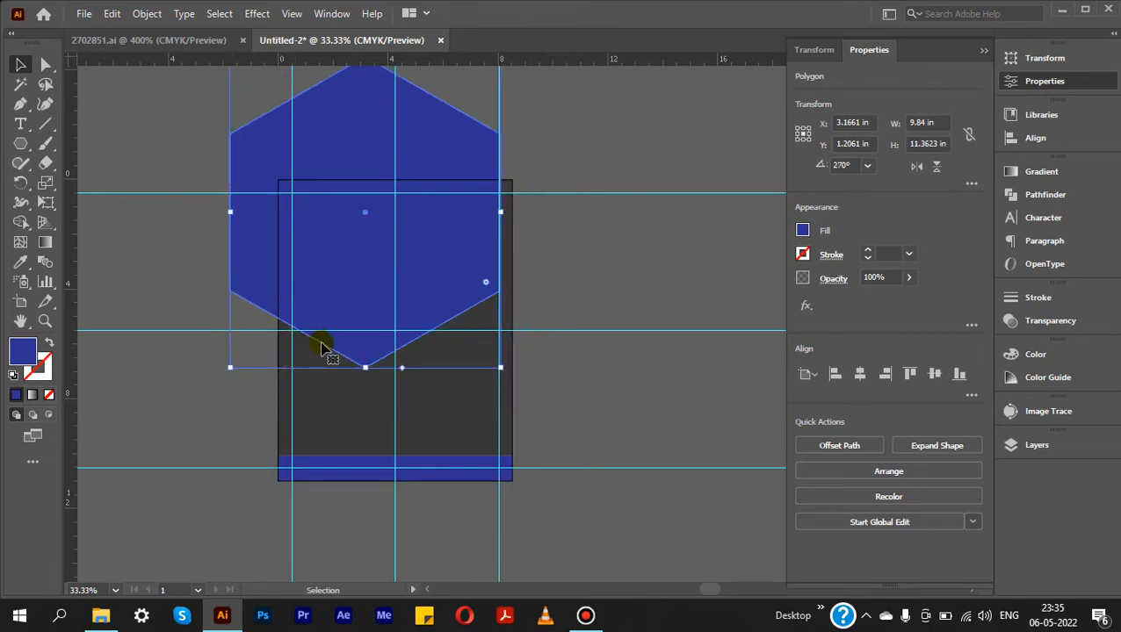
key(a)
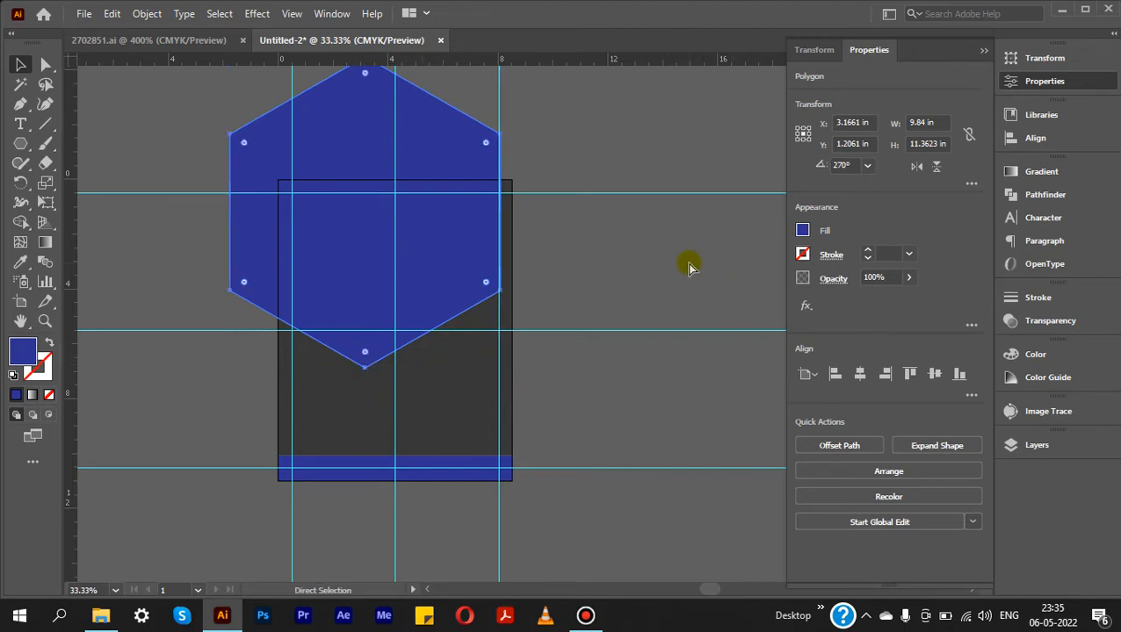
key(ctrl+z)
key(v)
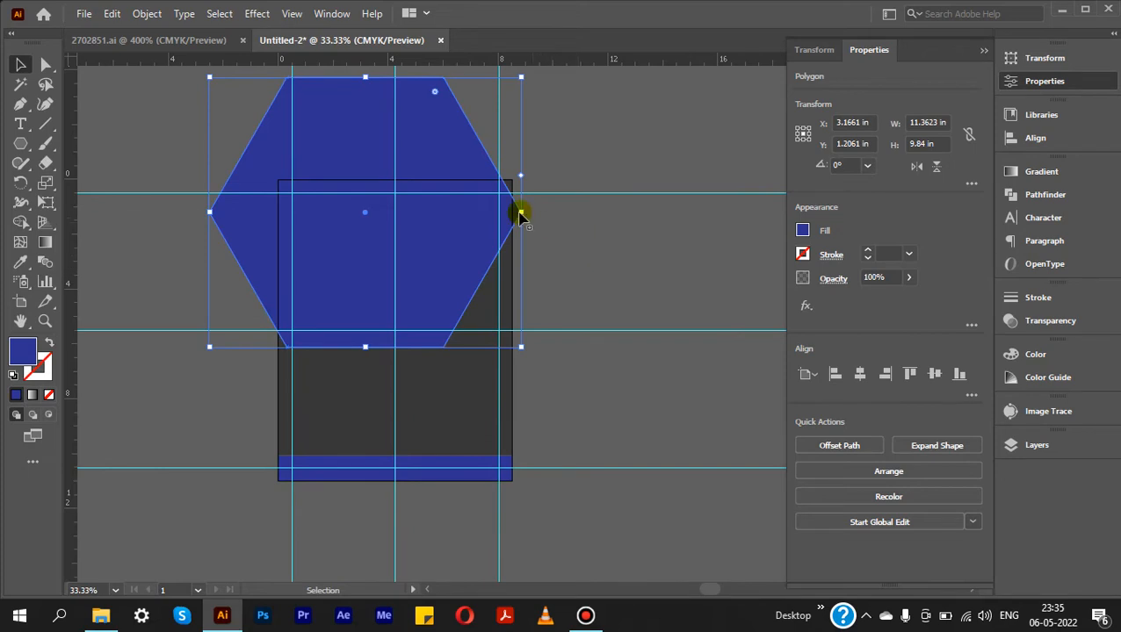
click(543, 242)
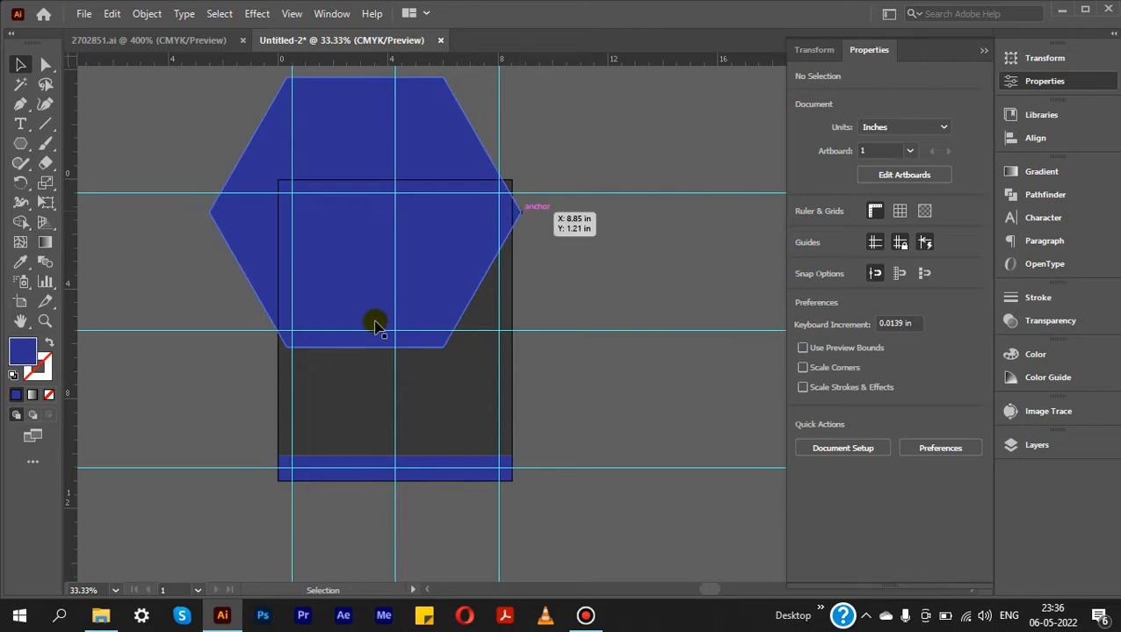
Step: Rotate the blue hexagon to 270° so it stands on a point and center it horizontally and vertically on the artboard
click(445, 283)
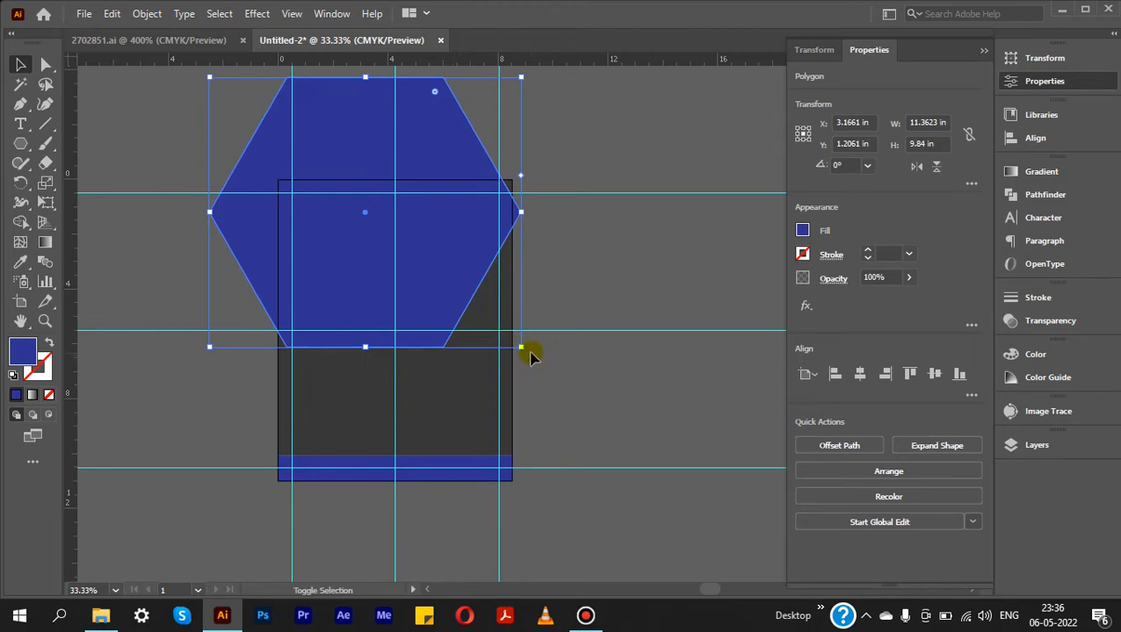
drag(525, 350, 296, 375)
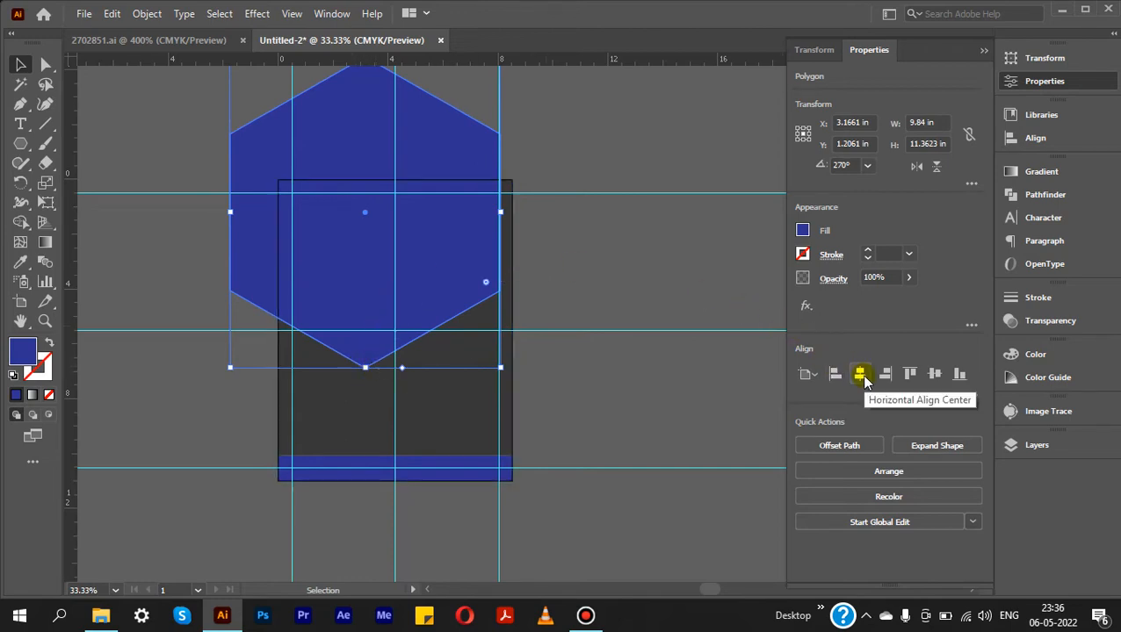
click(860, 376)
click(934, 376)
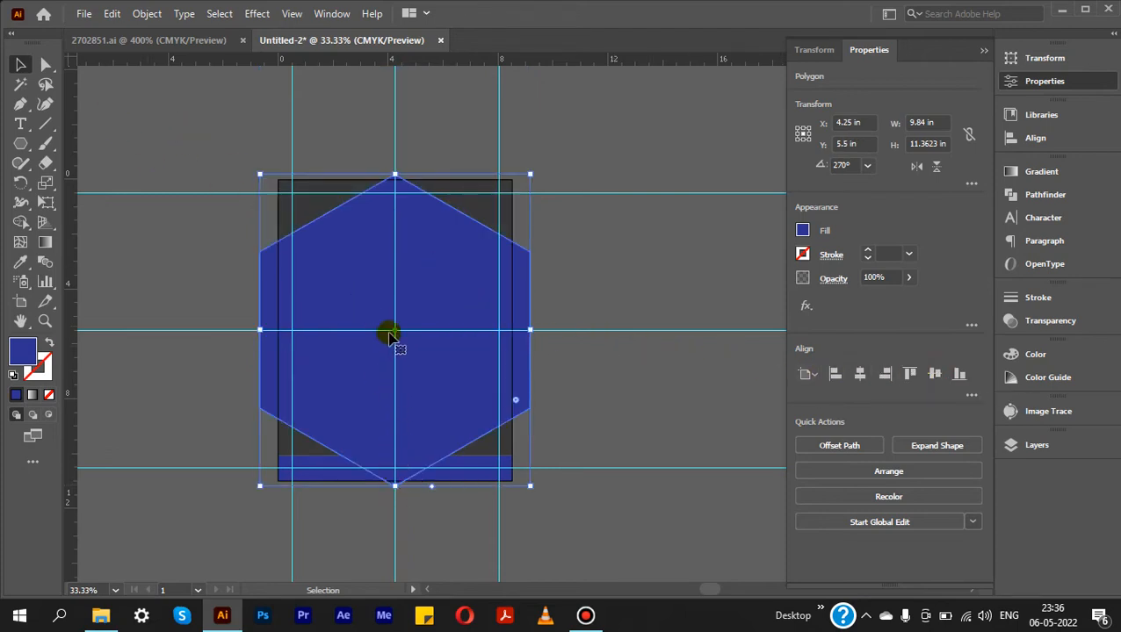
Step: Move the hexagon straight up until its bottom point meets the horizontal center guide
click(443, 286)
drag(443, 286, 431, 123)
drag(433, 164, 439, 214)
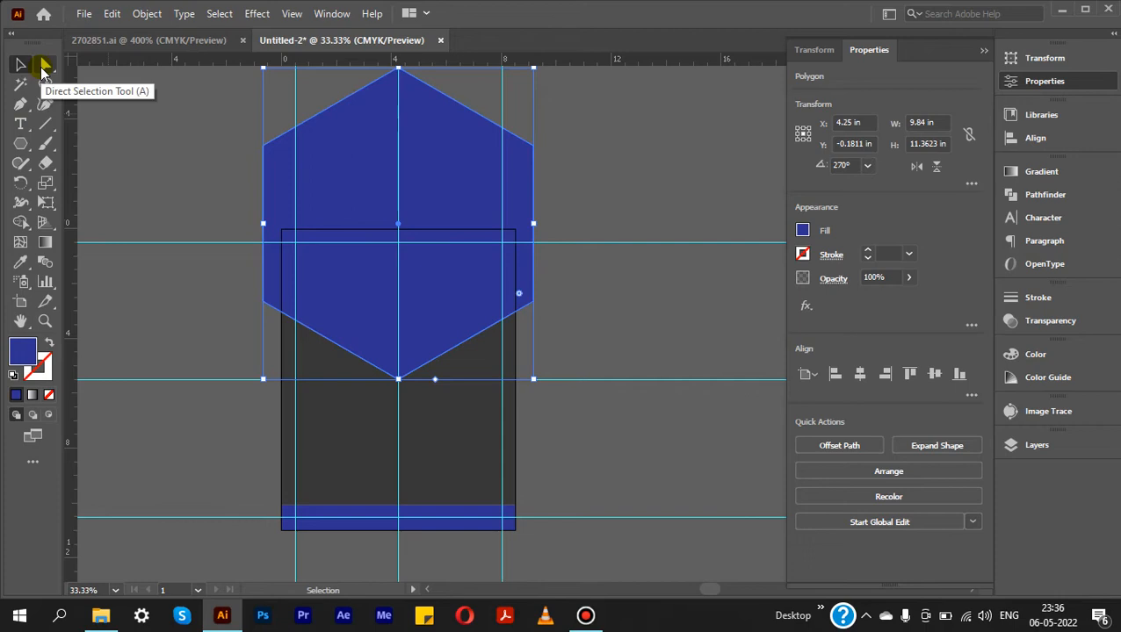
Step: Round all corners of the blue hexagon with a radius of about 0.48 in
click(43, 68)
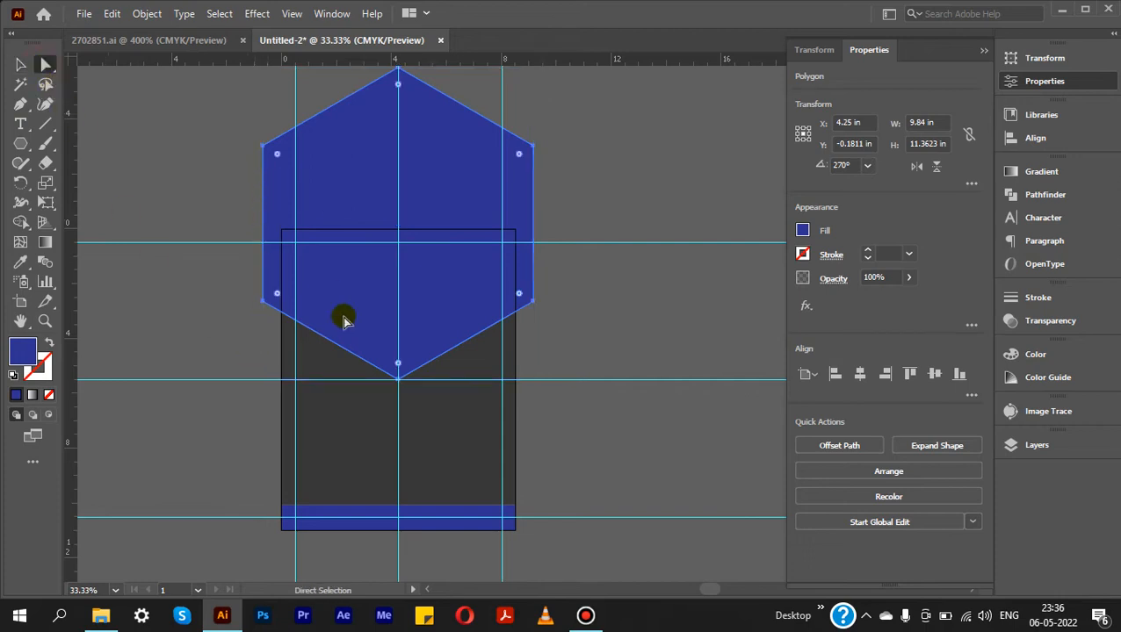
scroll(400, 373, up, 5)
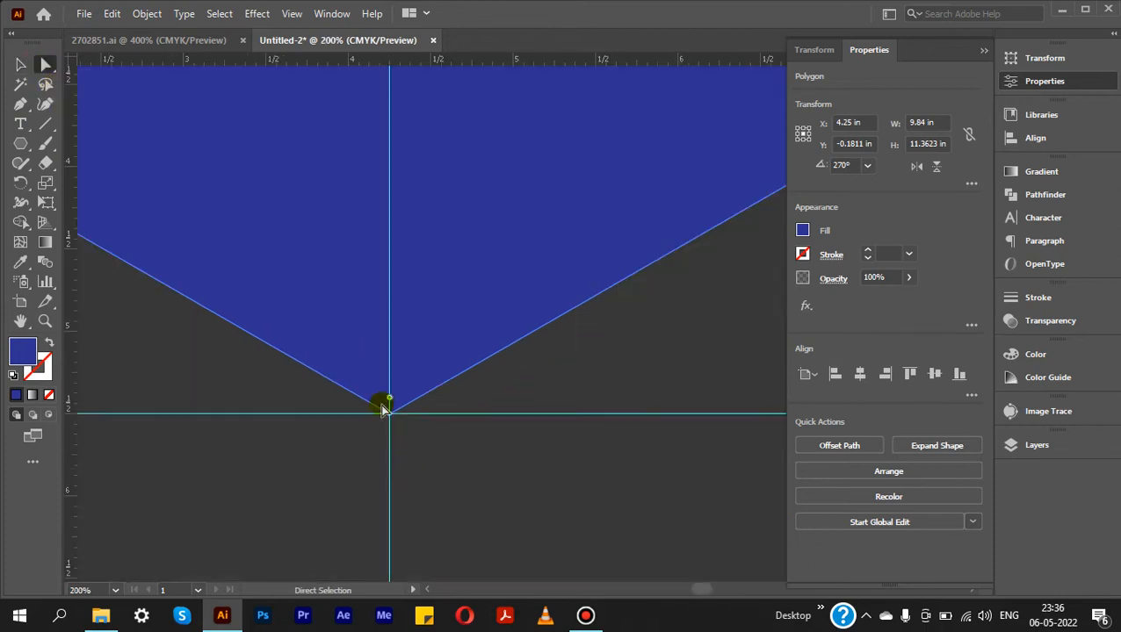
drag(391, 402, 392, 318)
drag(437, 283, 442, 301)
key(ctrl+minus)
key(ctrl+minus)
key(ctrl+minus)
key(ctrl+minus)
key(ctrl+minus)
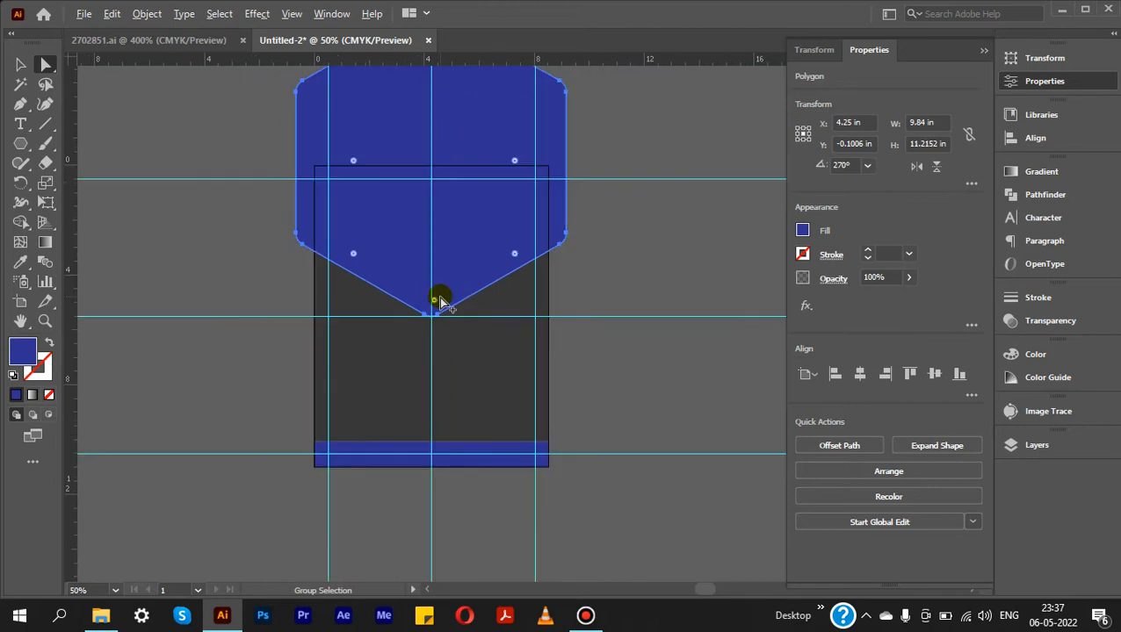
Step: Duplicate the rounded hexagon to the page's lower left, its right edge on the vertical center guide, centered at about X −0.67 in, Y 8.92 in
click(20, 65)
click(133, 98)
scroll(183, 156, down, 1)
key(space)
drag(162, 135, 236, 214)
click(392, 169)
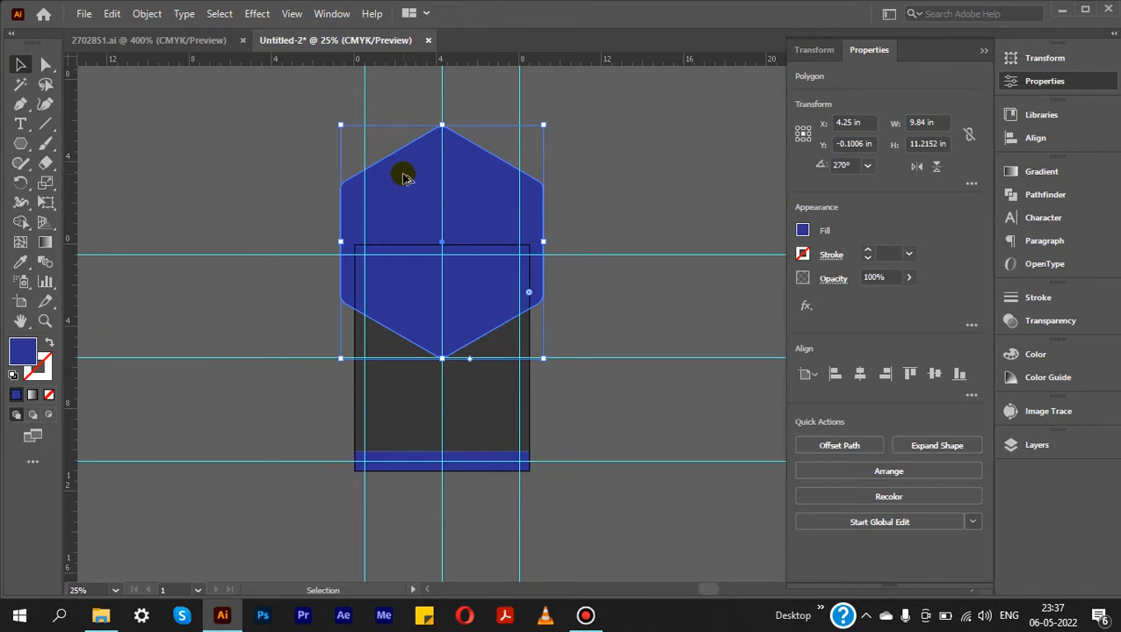
drag(401, 176, 278, 277)
drag(253, 317, 254, 317)
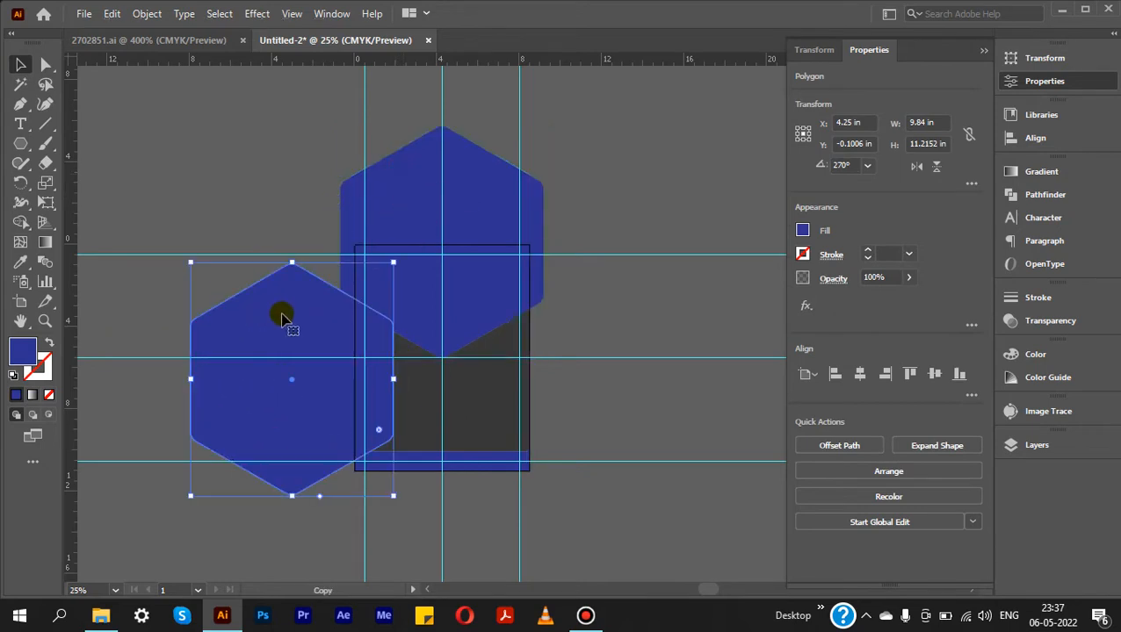
scroll(283, 320, up, 2)
drag(195, 152, 293, 247)
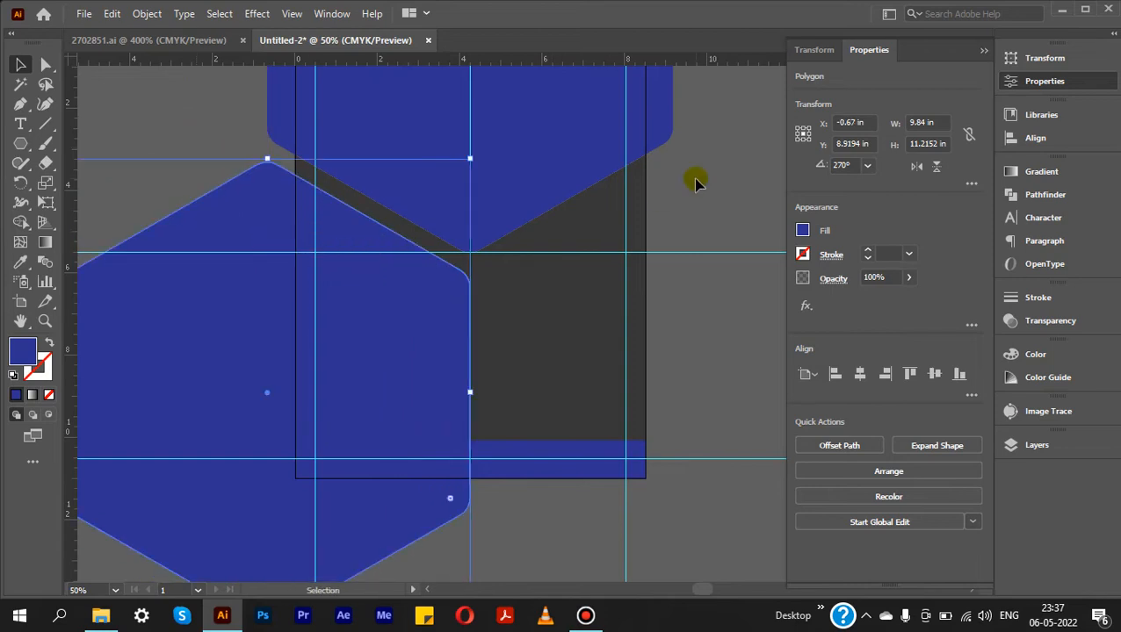
scroll(412, 378, down, 3)
click(522, 411)
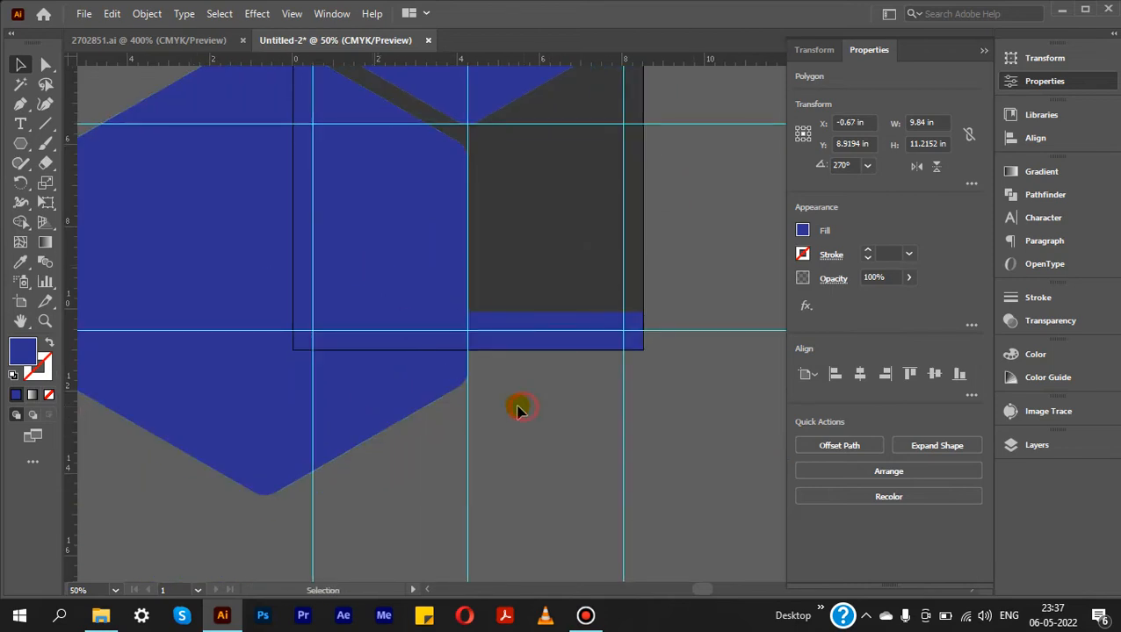
Step: Raise the lower-left hexagon's bottom and lower-right corner anchor points, shortening the shape to about 9.28 in high
click(402, 396)
click(44, 66)
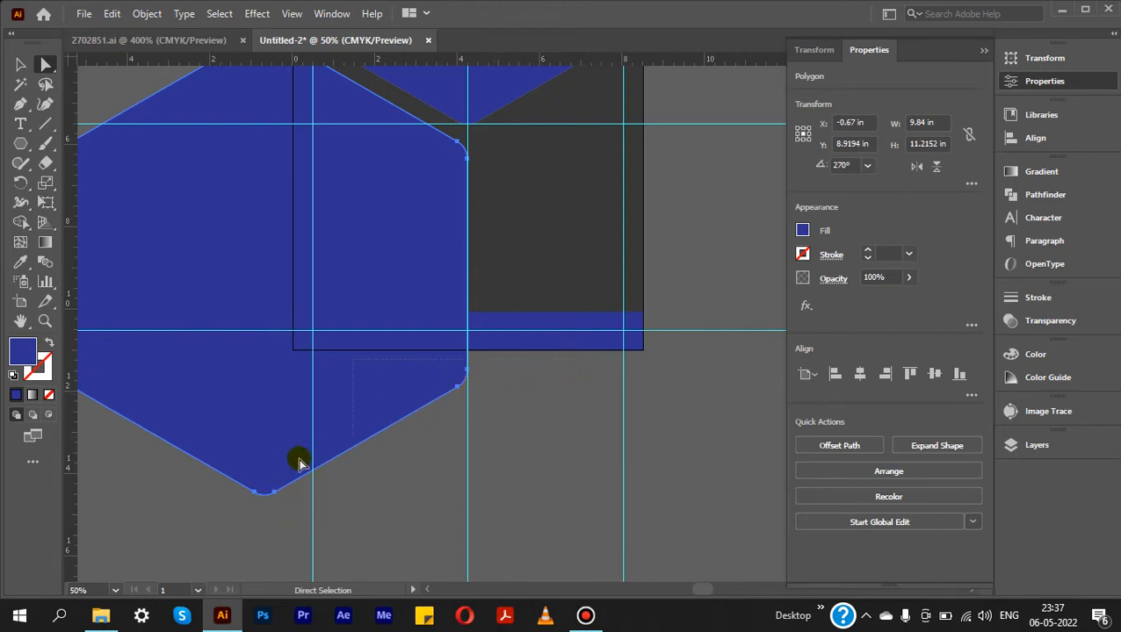
click(268, 495)
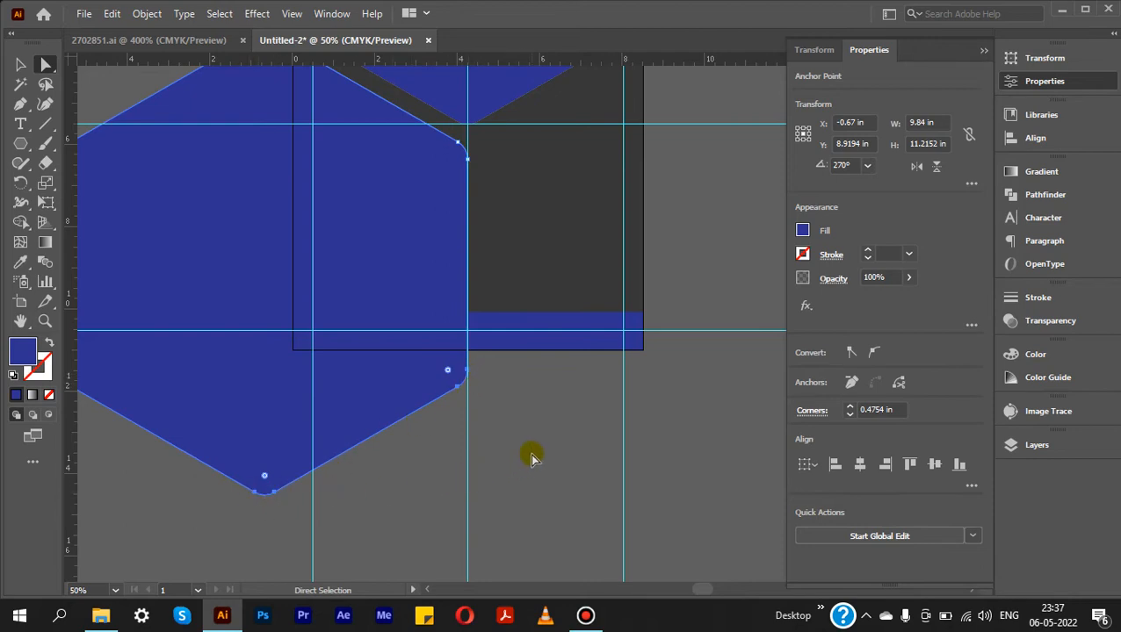
key(Up)
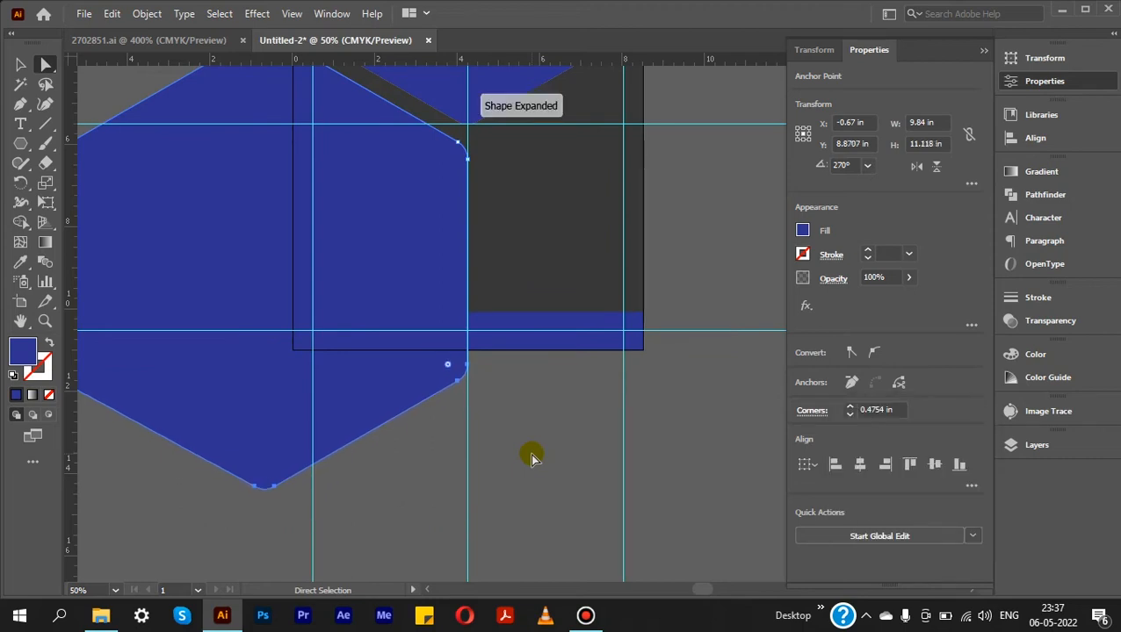
key(Up)
key(Up)
key(Up)
key(Up)
key(Up)
key(Up)
key(Up)
key(Up)
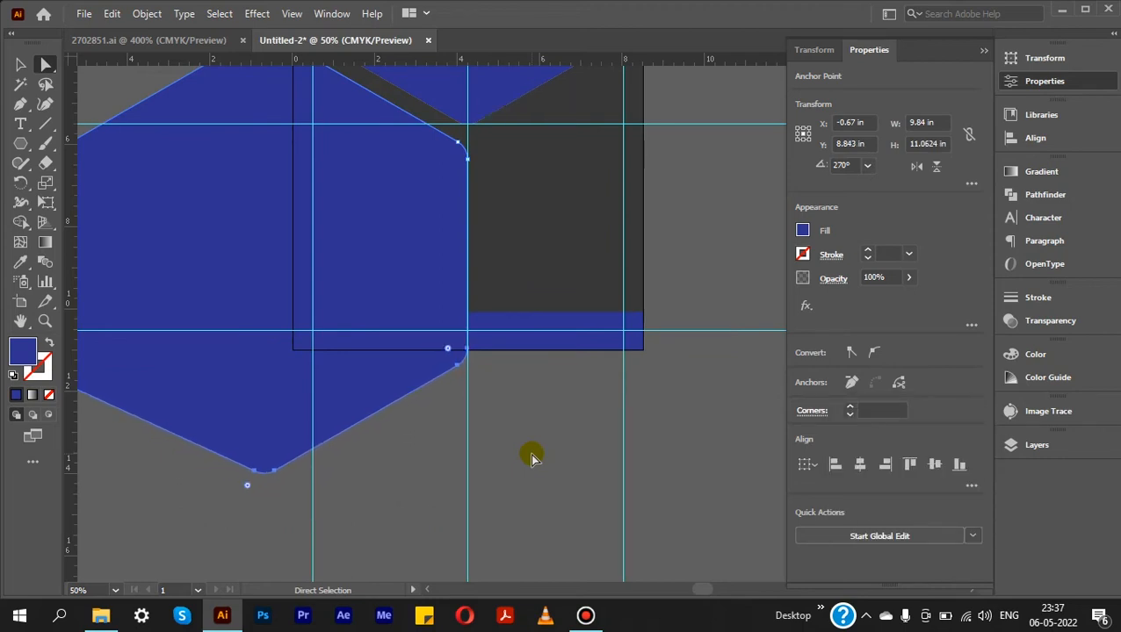
key(Up)
key(Up)
key(Up)
key(Up)
key(Up)
key(Up)
key(Up)
key(Up)
key(Up)
key(Up)
key(Up)
key(Up)
key(Up)
key(Up)
key(Up)
key(Up)
key(Up)
key(Up)
key(Up)
key(Up)
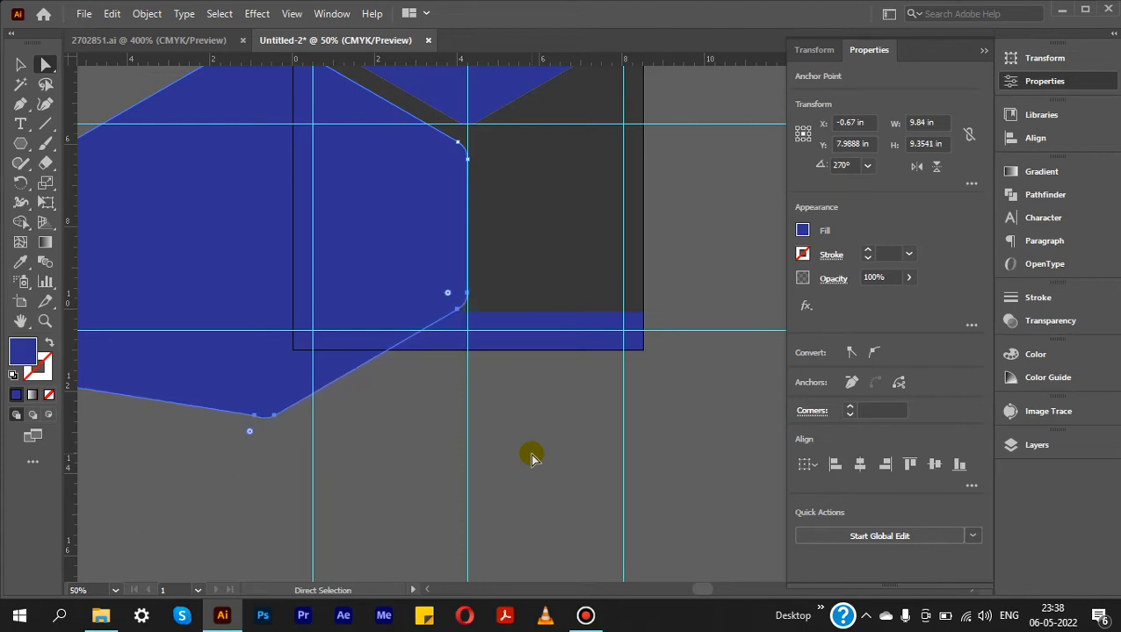
Step: Fill the lower-left hexagon with white and deselect it
click(21, 64)
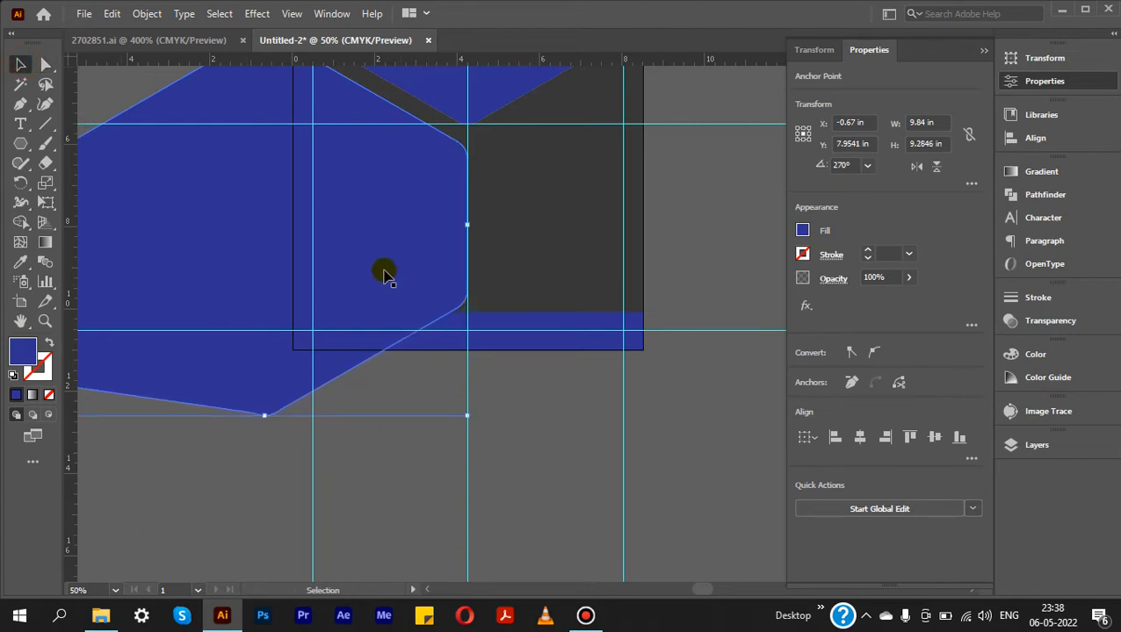
click(802, 230)
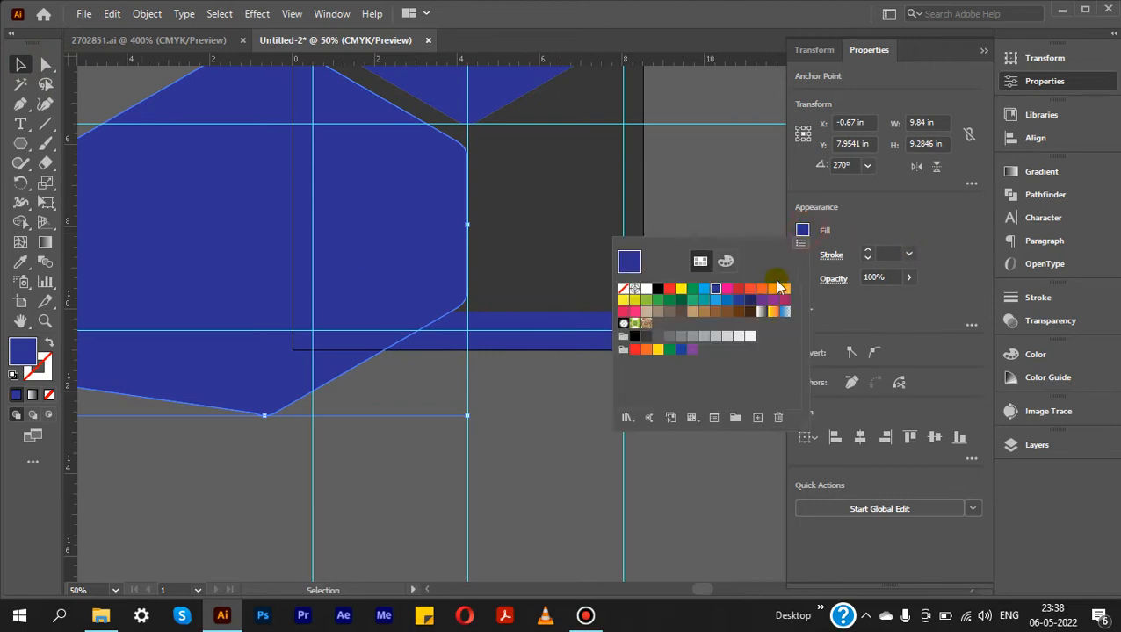
click(646, 289)
click(733, 218)
Step: Duplicate the large blue hexagon toward the lower right, centered at about X 10.55 in, Y 3.31 in
scroll(733, 218, down, 1)
drag(734, 218, 549, 398)
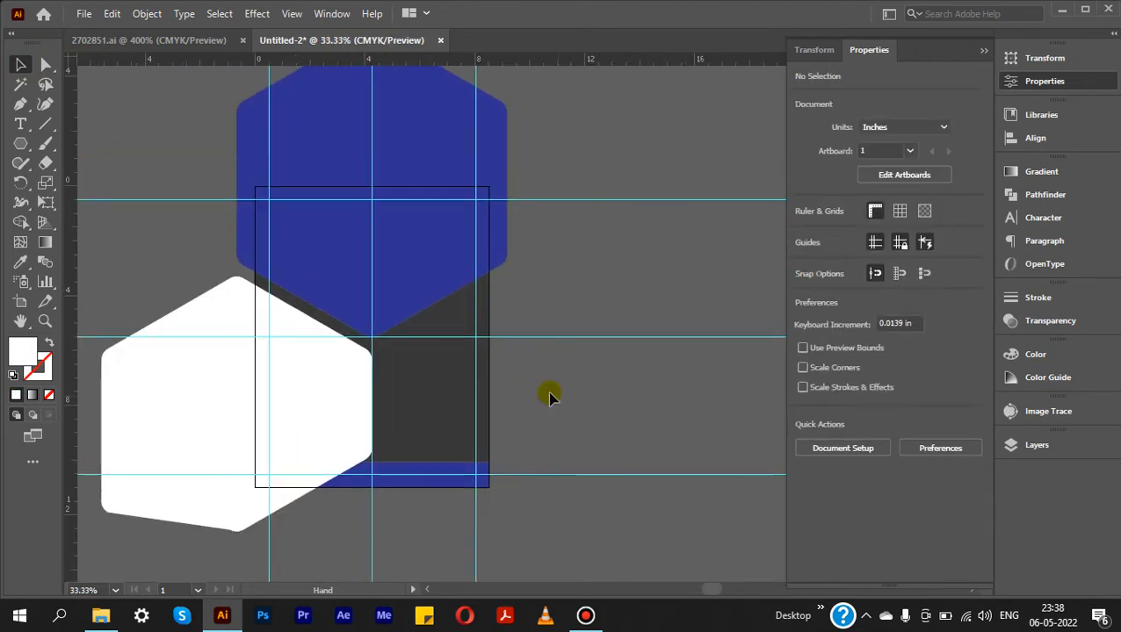
scroll(386, 117, up, 1)
click(393, 156)
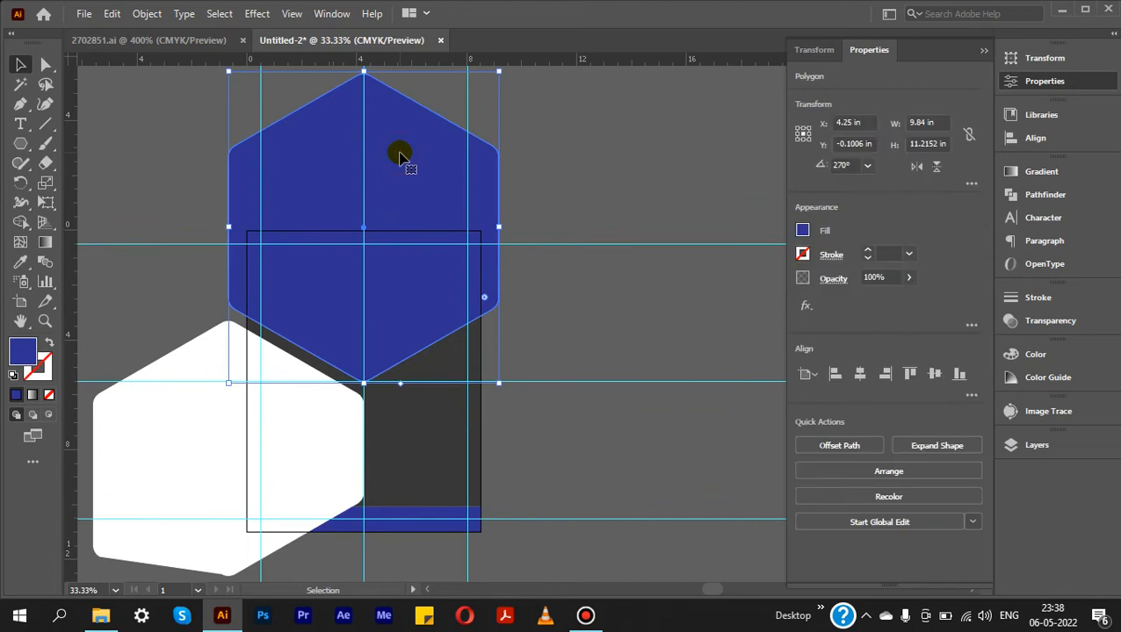
drag(415, 166, 589, 260)
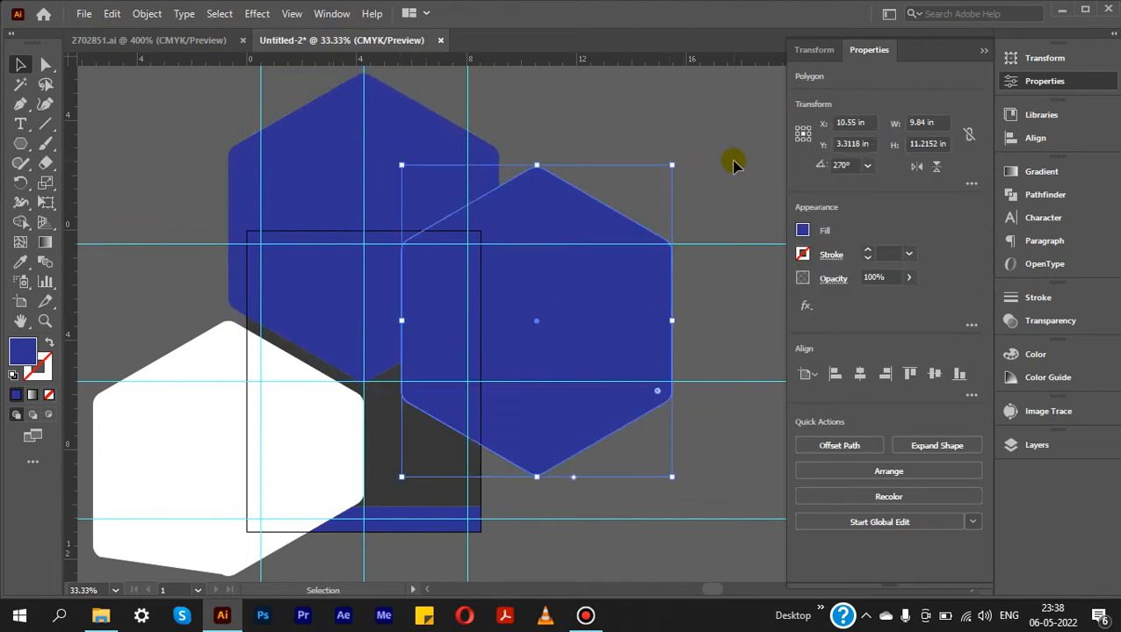
Step: Shrink the new blue hexagon to about 3.46 × 3.84 in and move it onto the page at about X 6.21 in, Y 3.58 in
key(shift+alt)
drag(675, 165, 603, 286)
scroll(568, 322, up, 2)
scroll(545, 309, up, 1)
drag(542, 305, 364, 319)
Step: Fill the small hexagon with the pink swatch and slightly reduce its corner rounding
click(802, 230)
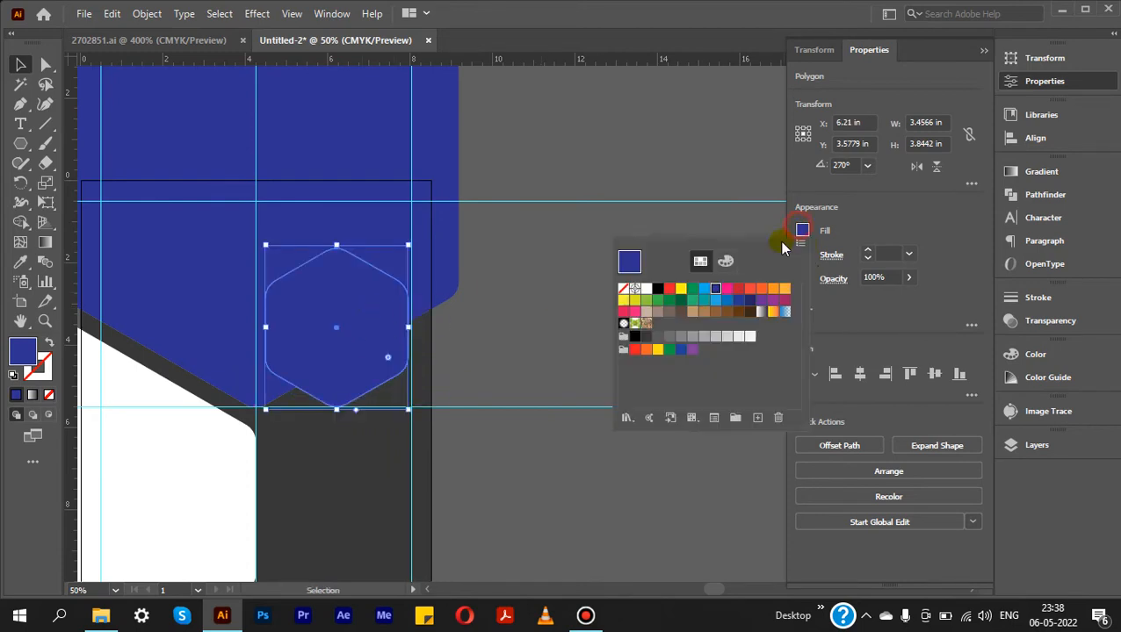
click(724, 292)
key(ctrl+equal)
key(a)
drag(327, 255, 327, 241)
click(621, 268)
Step: Duplicate the pink hexagon below and to its right, centered on the right margin guide at about X 8.02 in, Y 6.68 in
scroll(376, 353, up, 1)
drag(363, 360, 357, 355)
scroll(360, 357, up, 1)
drag(360, 357, 518, 338)
drag(508, 307, 513, 311)
scroll(511, 310, down, 2)
click(675, 302)
drag(675, 301, 613, 269)
click(431, 265)
drag(426, 262, 597, 549)
key(v)
scroll(609, 228, down, 1)
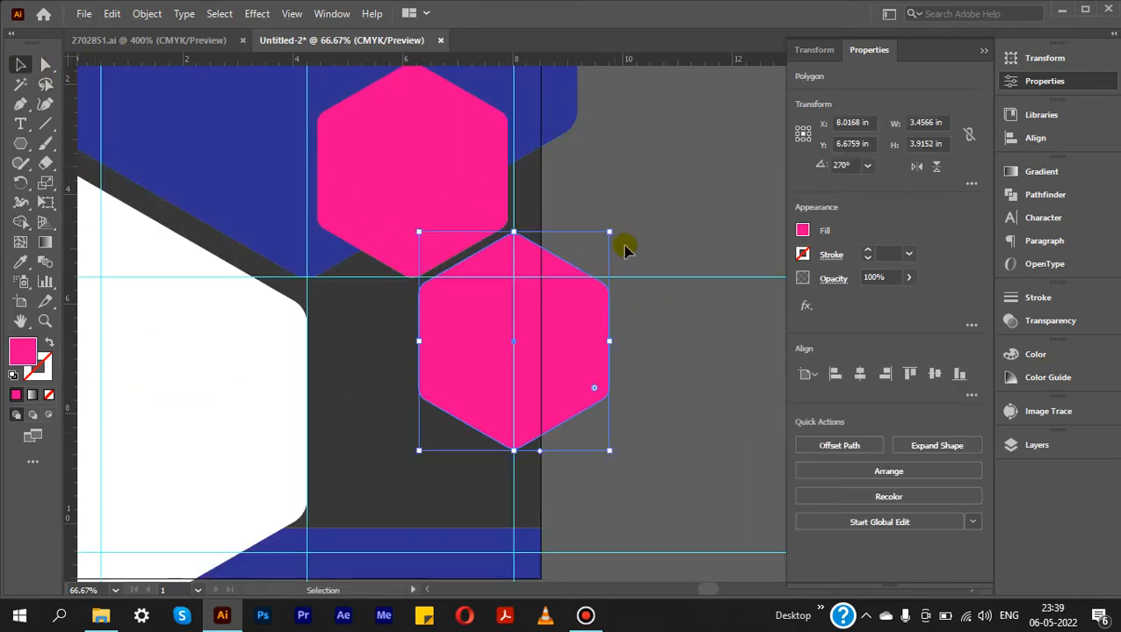
Step: Shrink the pink duplicate about its center into a small rounded dot about 0.49 in across
drag(610, 230, 518, 350)
scroll(516, 348, up, 3)
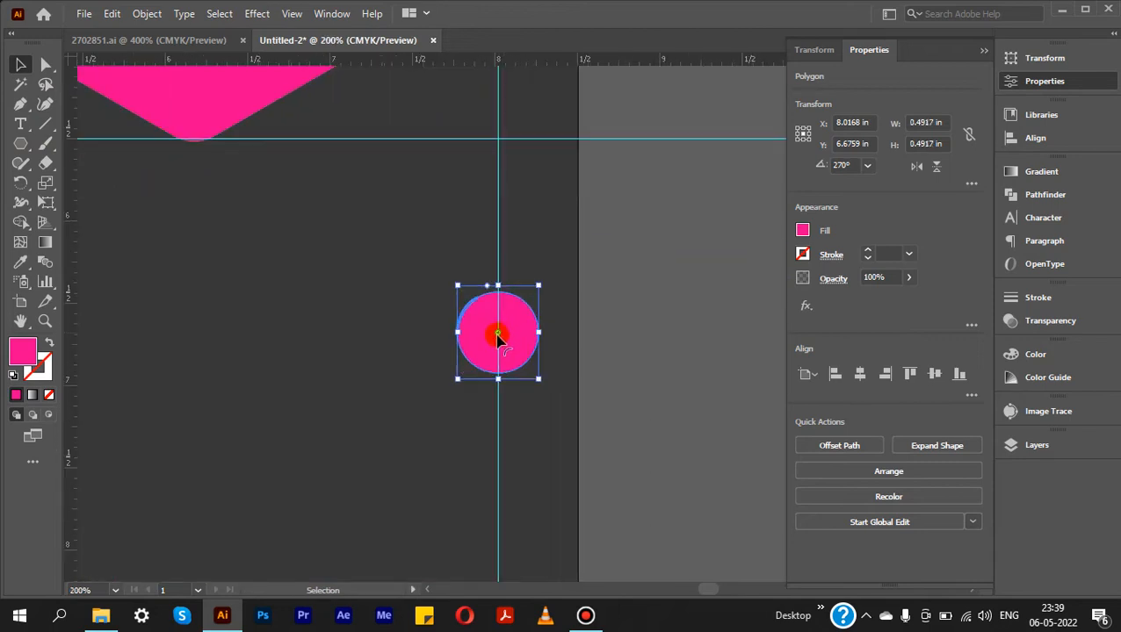
scroll(501, 330, up, 3)
key(ctrl+1)
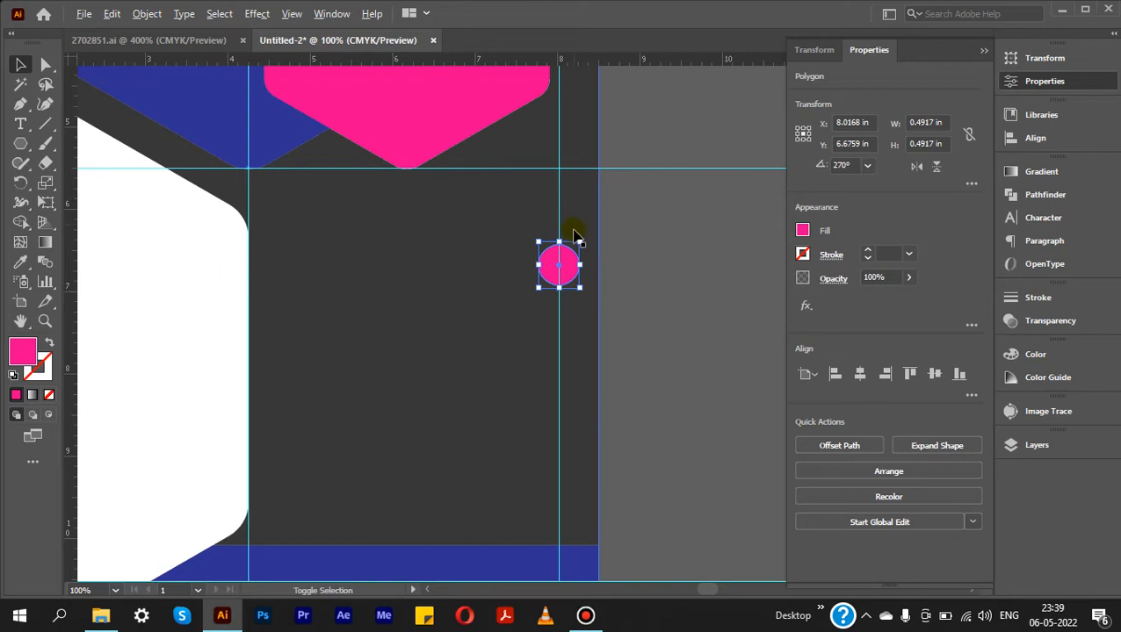
Step: Enlarge the pink dot about its center to about 3.07 × 3.46 in and try fully rounding its corners
drag(581, 240, 736, 121)
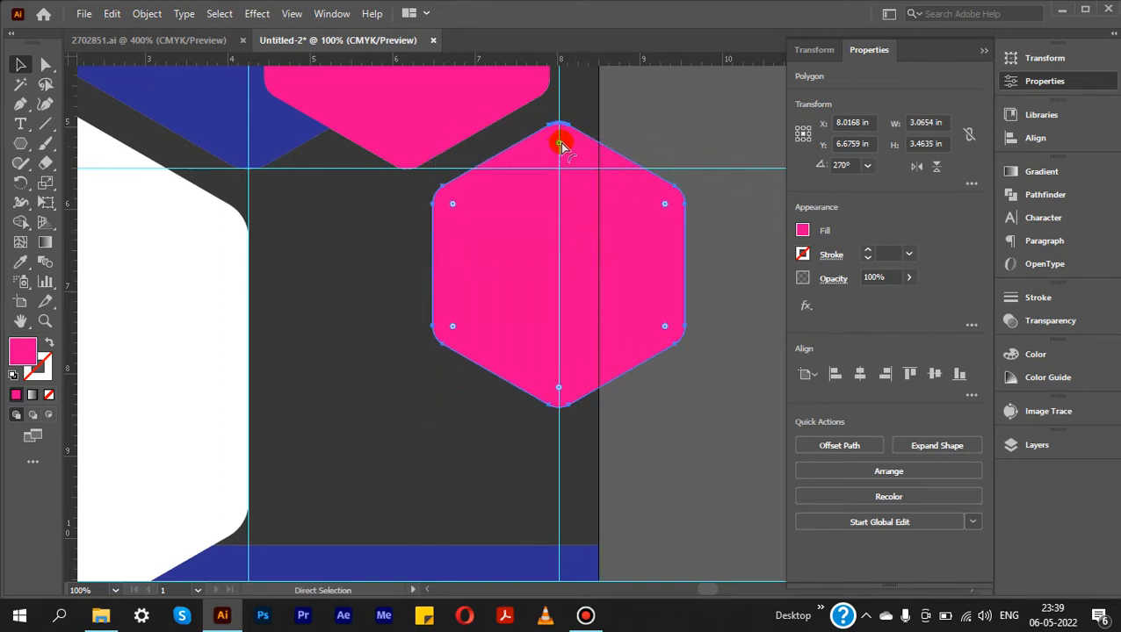
drag(562, 148, 325, 320)
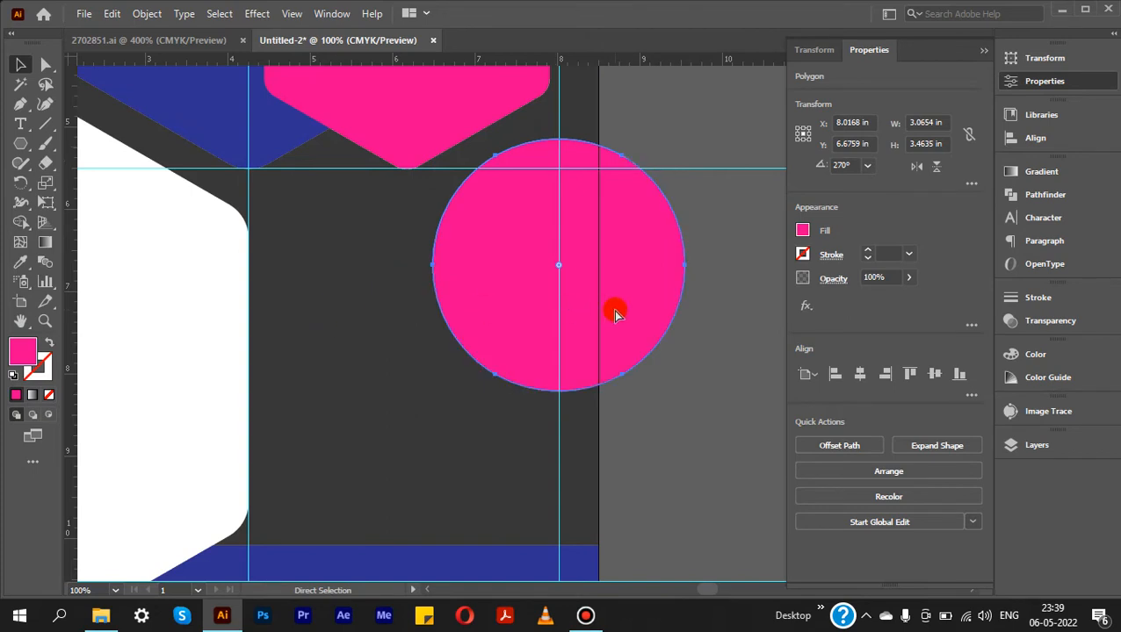
key(ctrl+z)
Step: Resize the pink shape about its center to about 0.74 × 0.78 in and reduce its corner rounding to form a hexagon
key(v)
drag(685, 116, 588, 230)
scroll(585, 225, up, 3)
ctrl+click(509, 330)
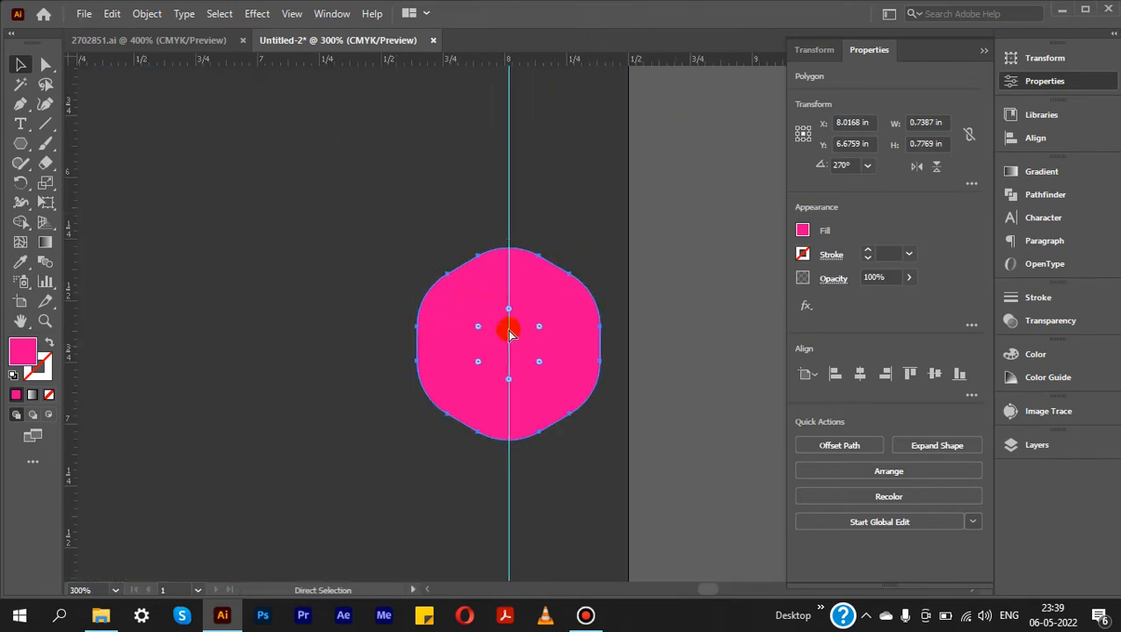
drag(510, 313, 507, 254)
Step: Move the tiny pink hexagon up beside the larger pink hexagon's lower right edge, at about X 7.90 in, Y 5.16 in
scroll(510, 281, down, 2)
drag(475, 296, 514, 216)
click(576, 370)
scroll(576, 371, down, 2)
Step: Fill the tiny hexagon near the right margin guide with the white swatch
click(563, 313)
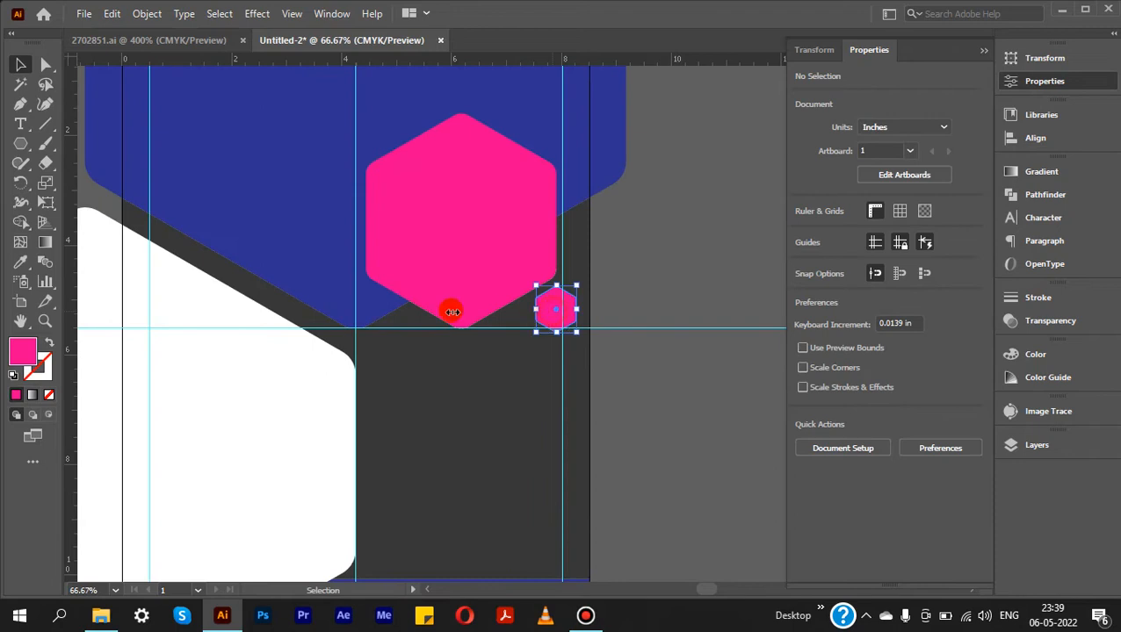
click(804, 232)
click(652, 288)
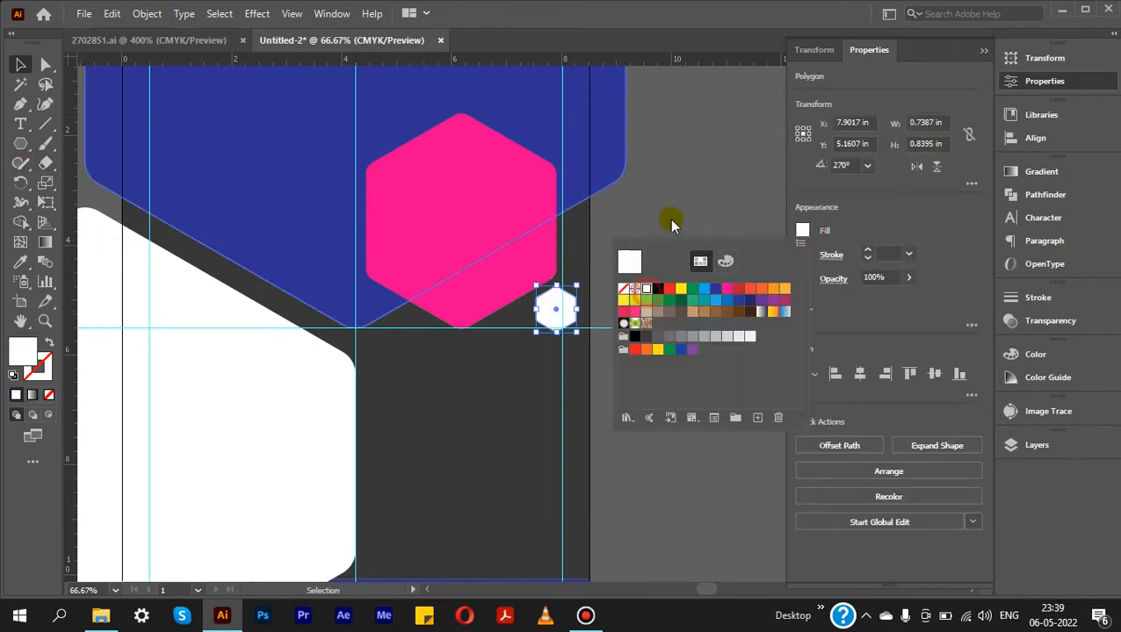
click(684, 190)
Step: Place the observation-urban-building-business-steel photo from File Explorer's buildings folder into the document and embed it
scroll(684, 191, down, 2)
drag(696, 188, 636, 228)
click(552, 258)
click(526, 230)
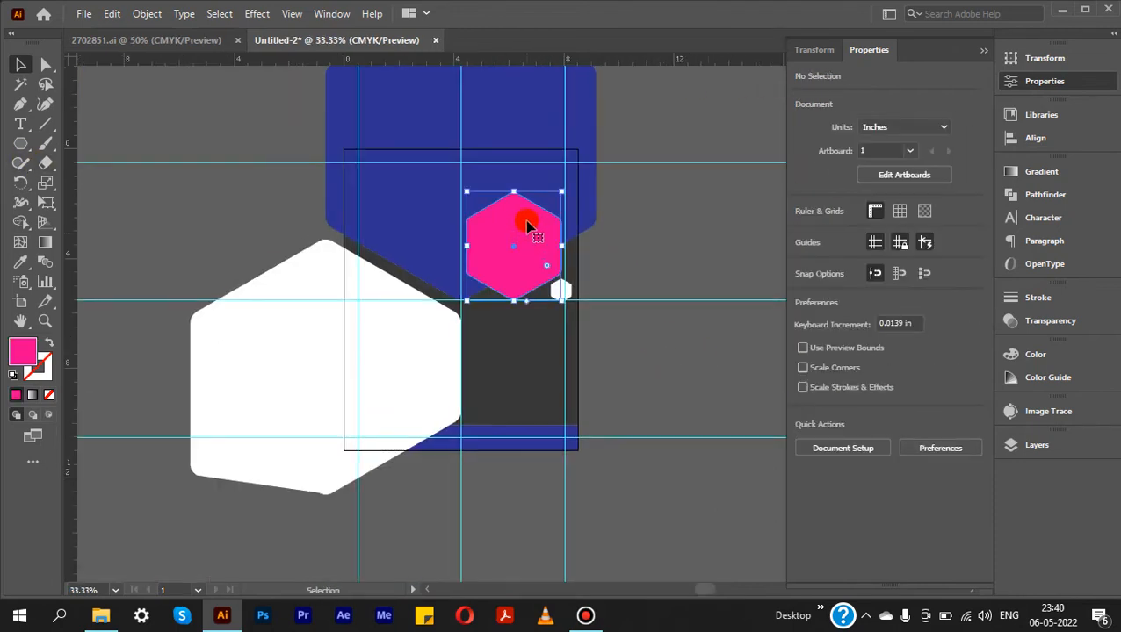
click(635, 242)
click(100, 615)
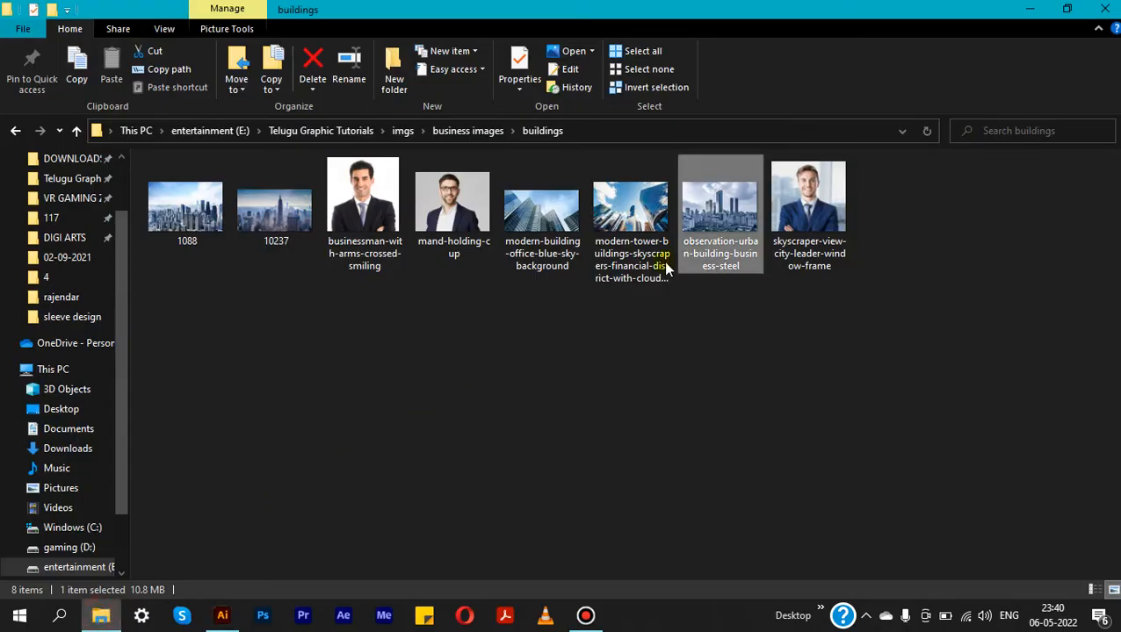
drag(738, 202, 480, 295)
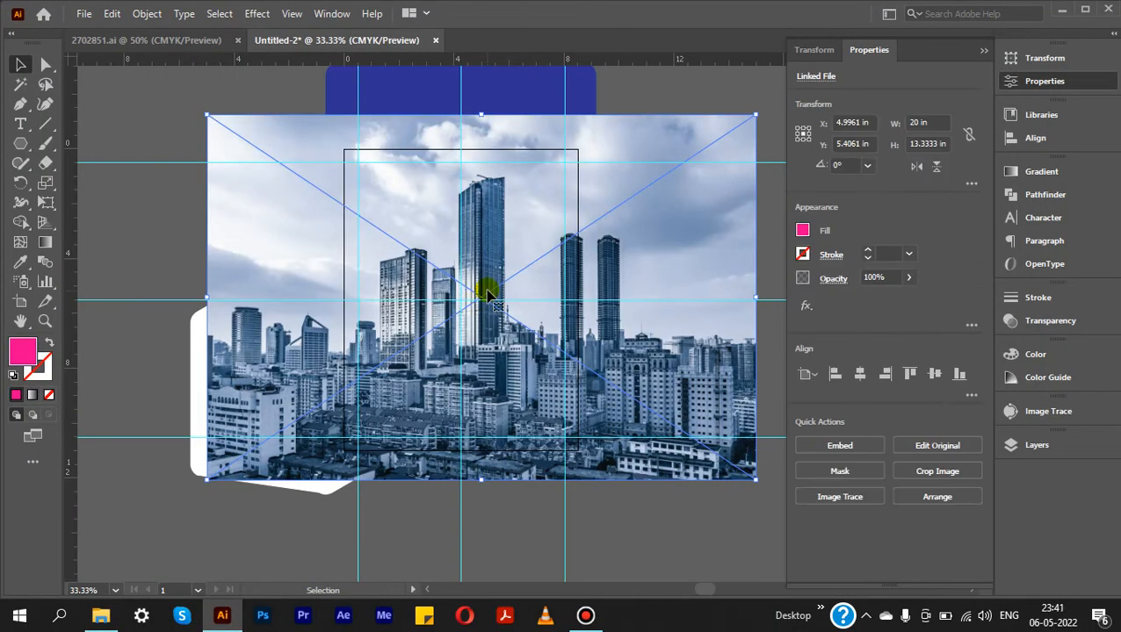
click(849, 450)
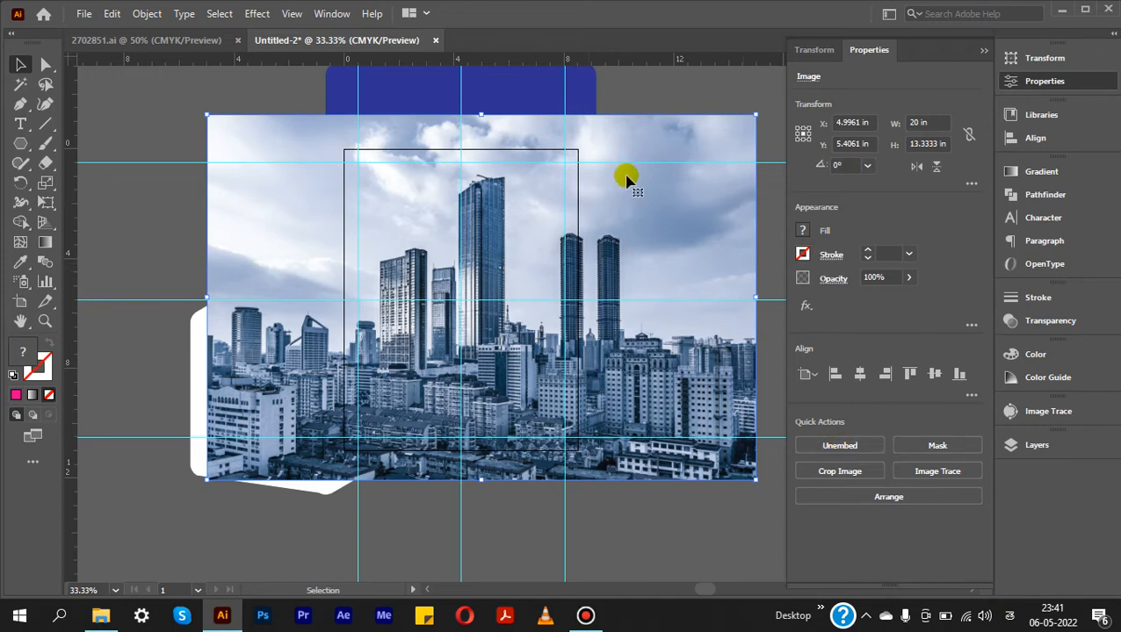
Step: Shrink the skyline photo to about 7.47 × 4.98 in and move it over the pink hexagon at about X 6.24 in, Y 4.82 in
drag(754, 119, 707, 231)
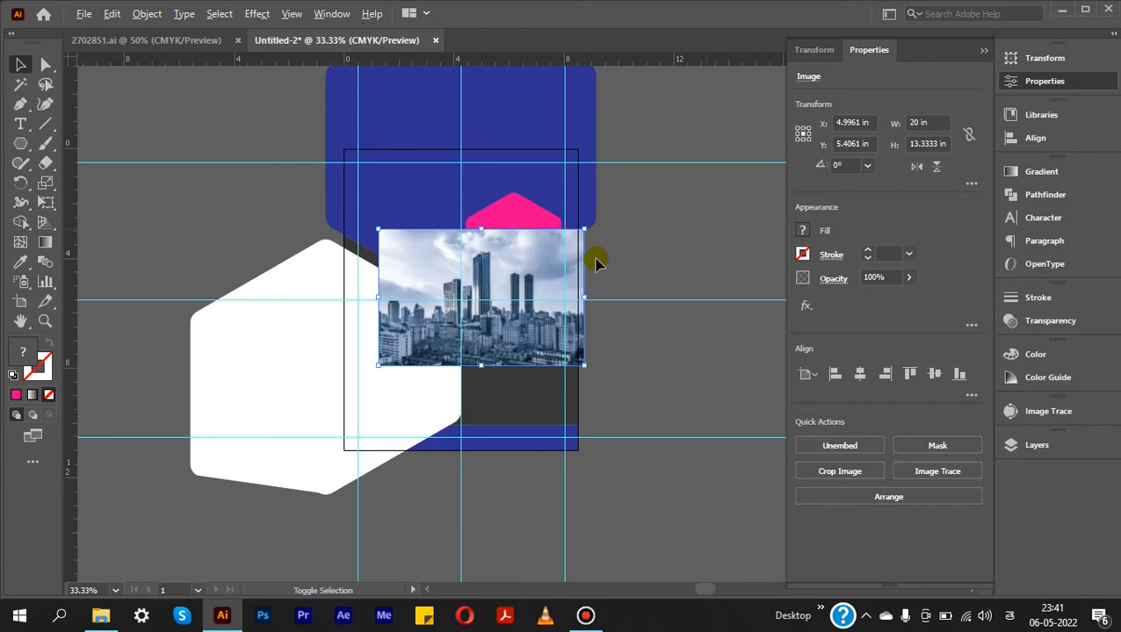
scroll(595, 255, up, 2)
drag(640, 260, 716, 357)
drag(552, 376, 620, 341)
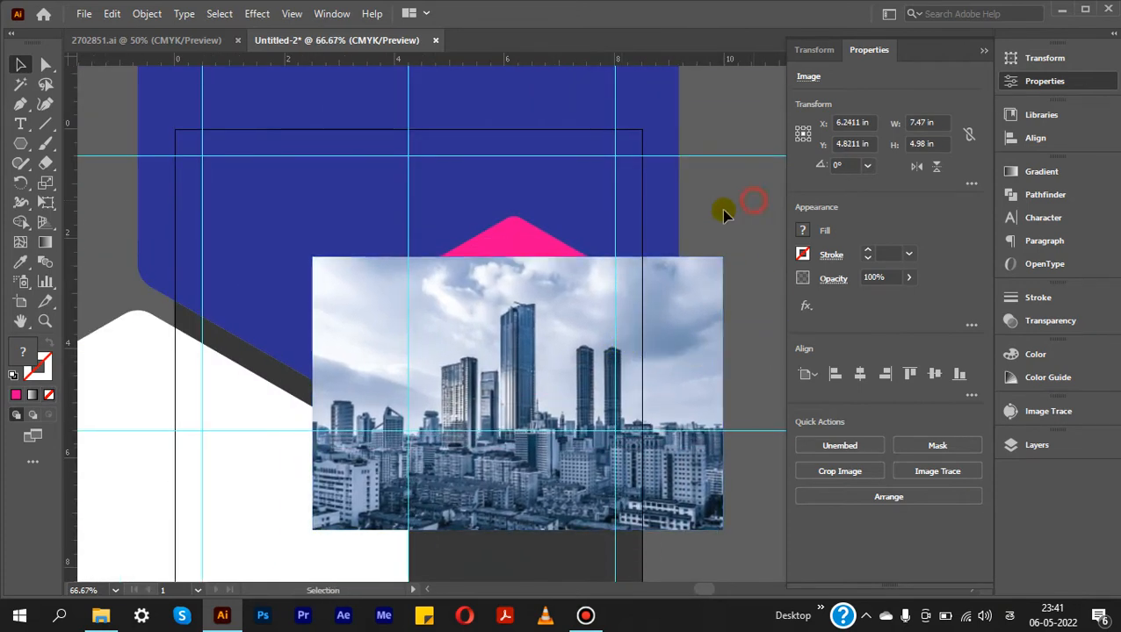
click(722, 214)
Step: Bring the pink hexagon to the front so it lies above the skyline photo
click(507, 231)
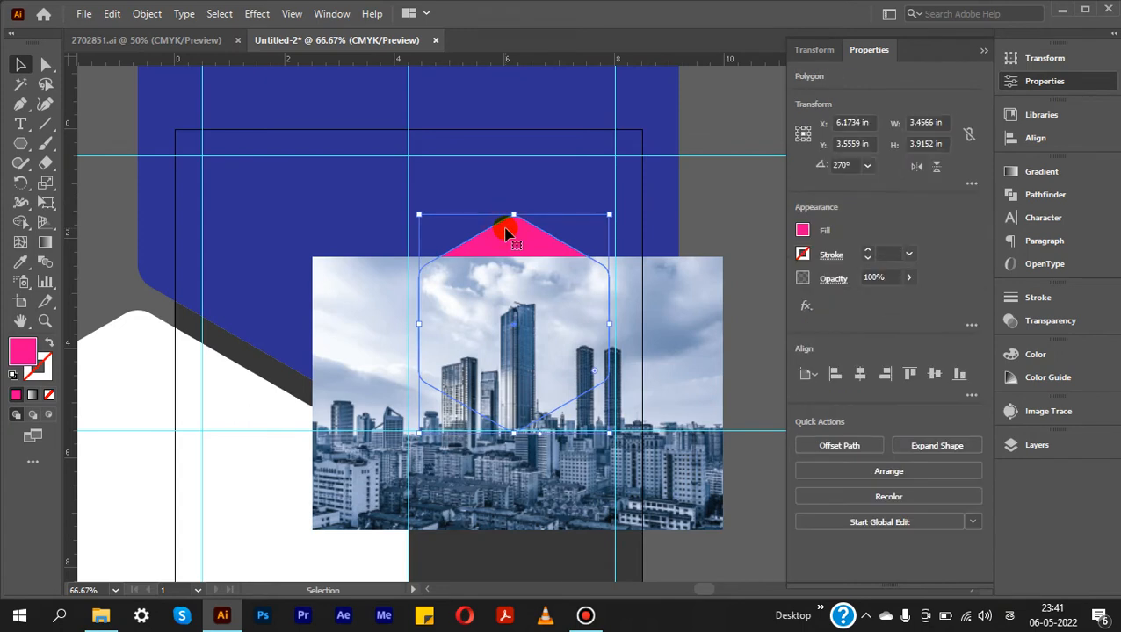
right_click(507, 233)
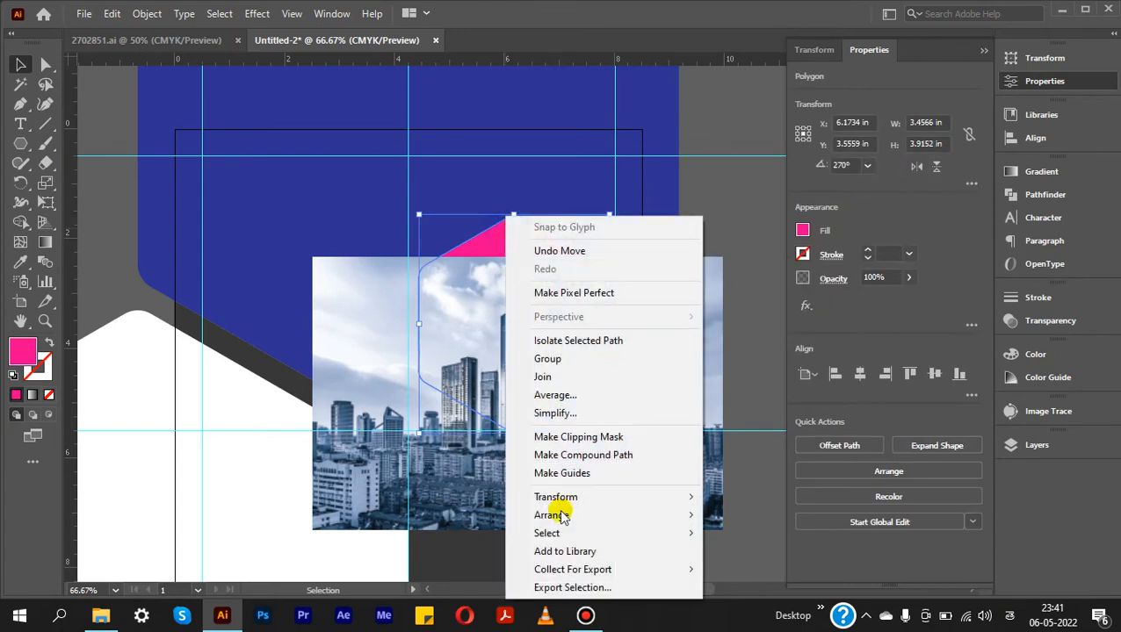
click(555, 516)
click(763, 516)
click(711, 221)
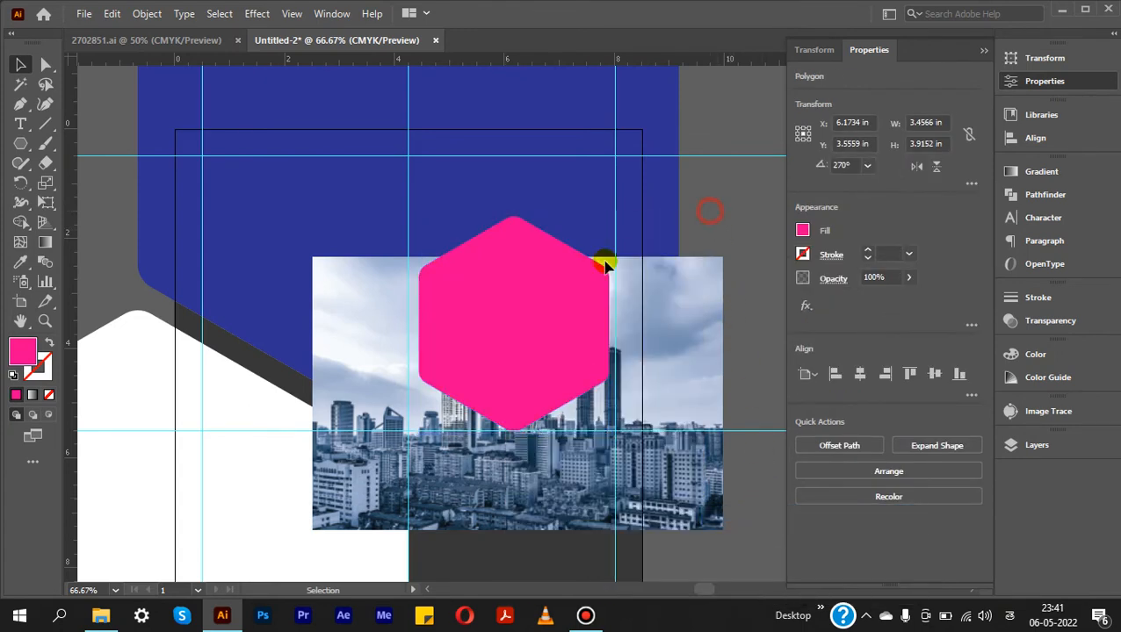
Step: Center the skyline photo behind the pink hexagon, shrink it to about 5.85 × 3.9 in and align its top with the hexagon's
drag(661, 299, 664, 237)
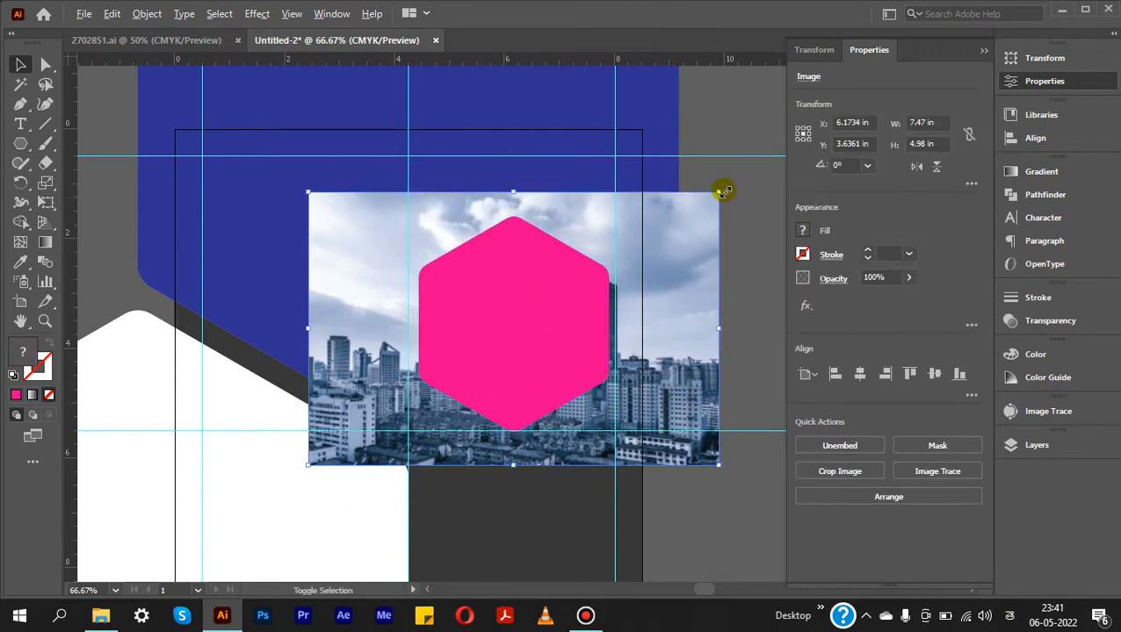
drag(722, 190, 641, 253)
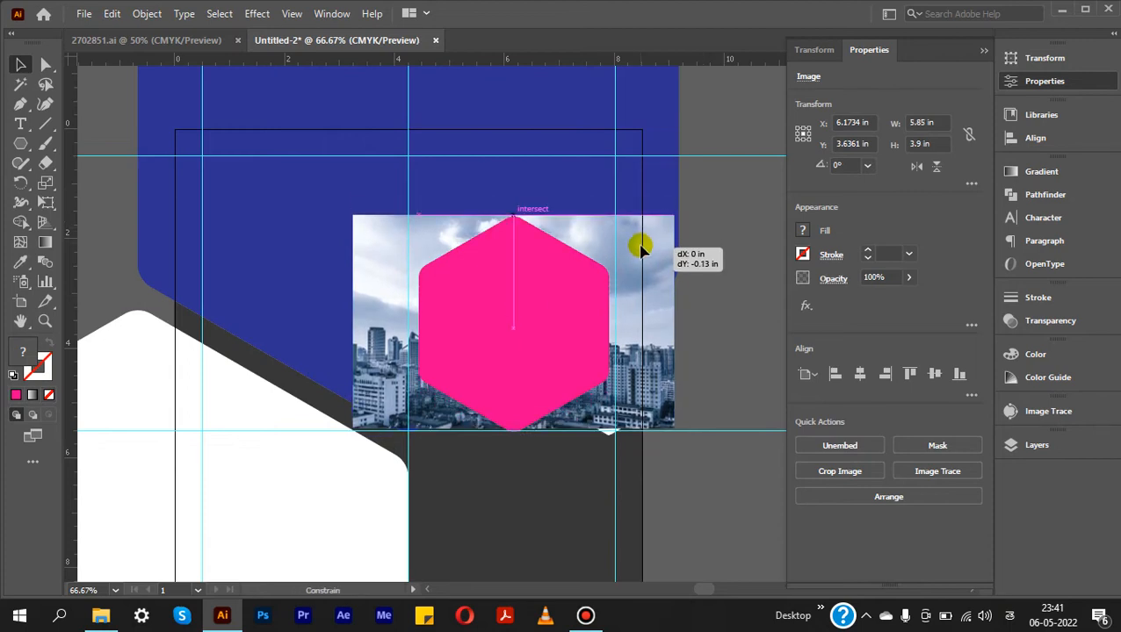
click(756, 238)
Step: Make a clipping mask from the pink hexagon and the skyline photo
click(548, 307)
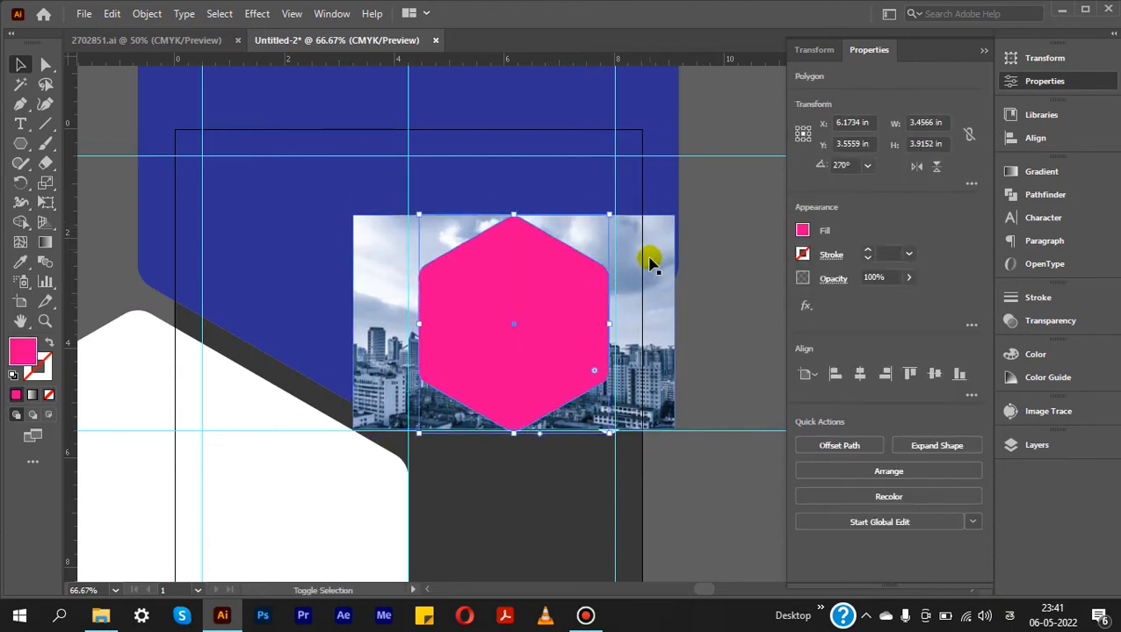
shift+click(650, 261)
right_click(650, 259)
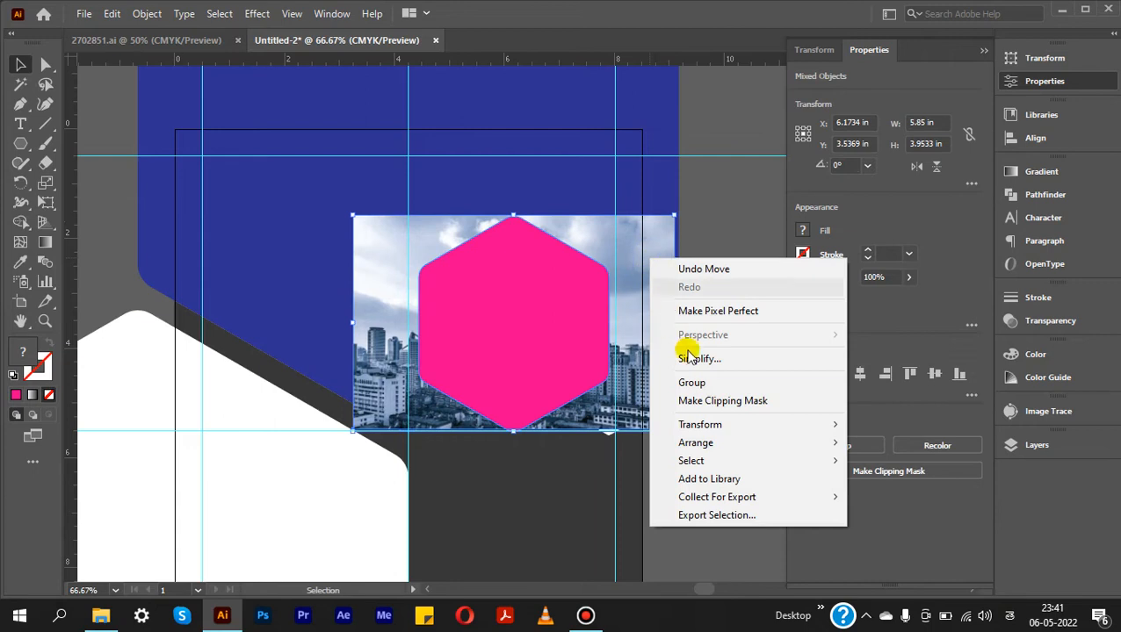
click(711, 402)
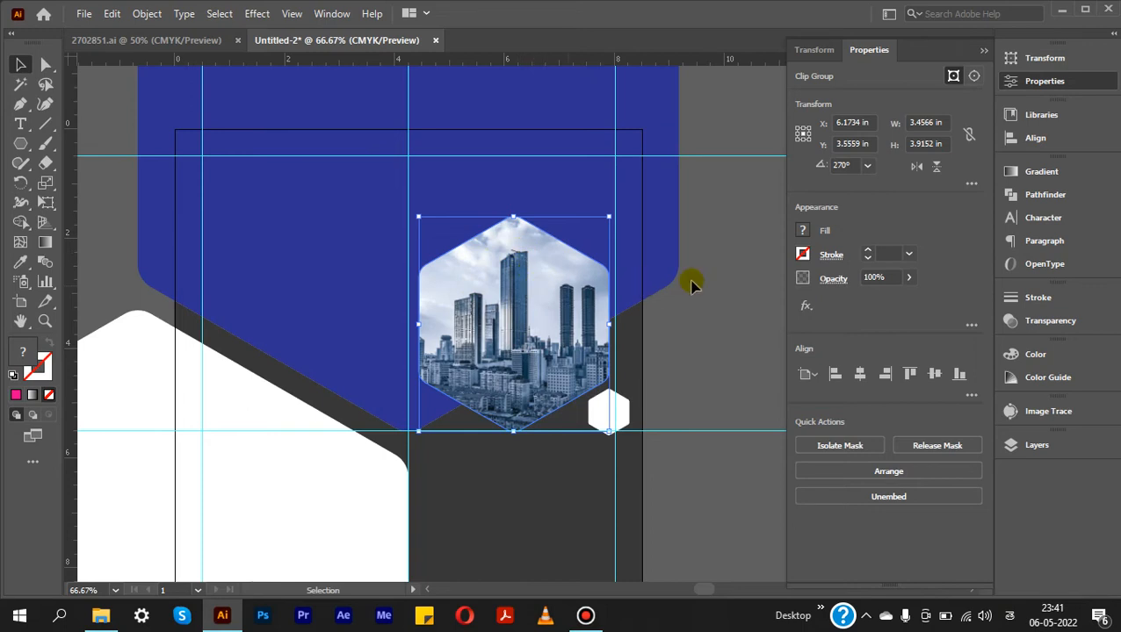
Step: Isolate the skyline clip group, inspect the full bounds of the photo inside it and leave isolation
double_click(524, 299)
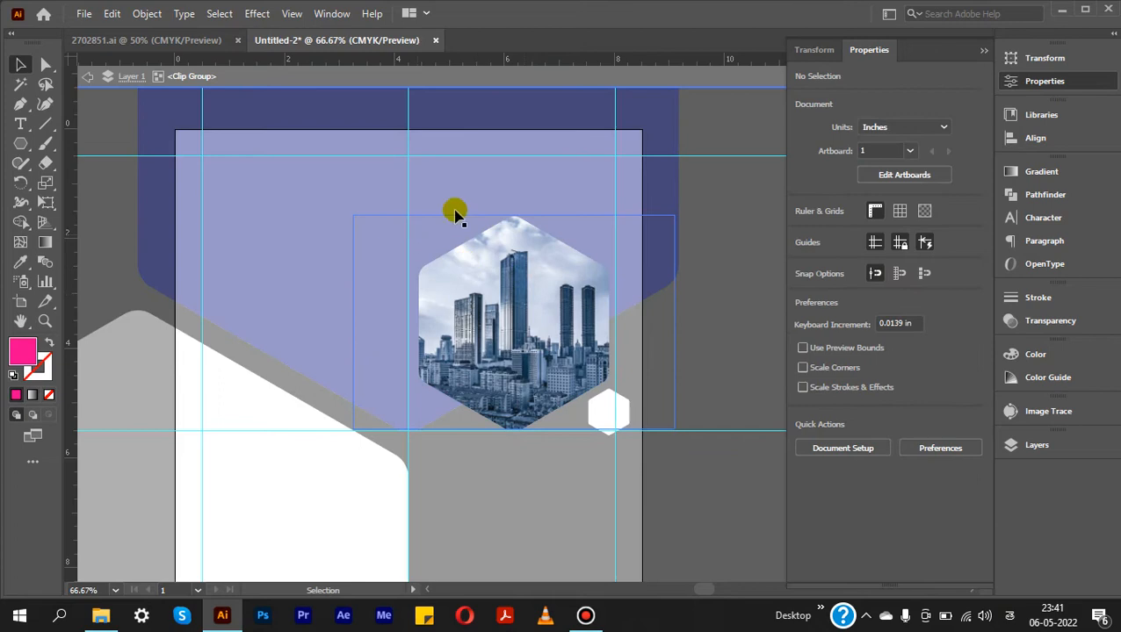
click(532, 288)
drag(674, 215, 723, 219)
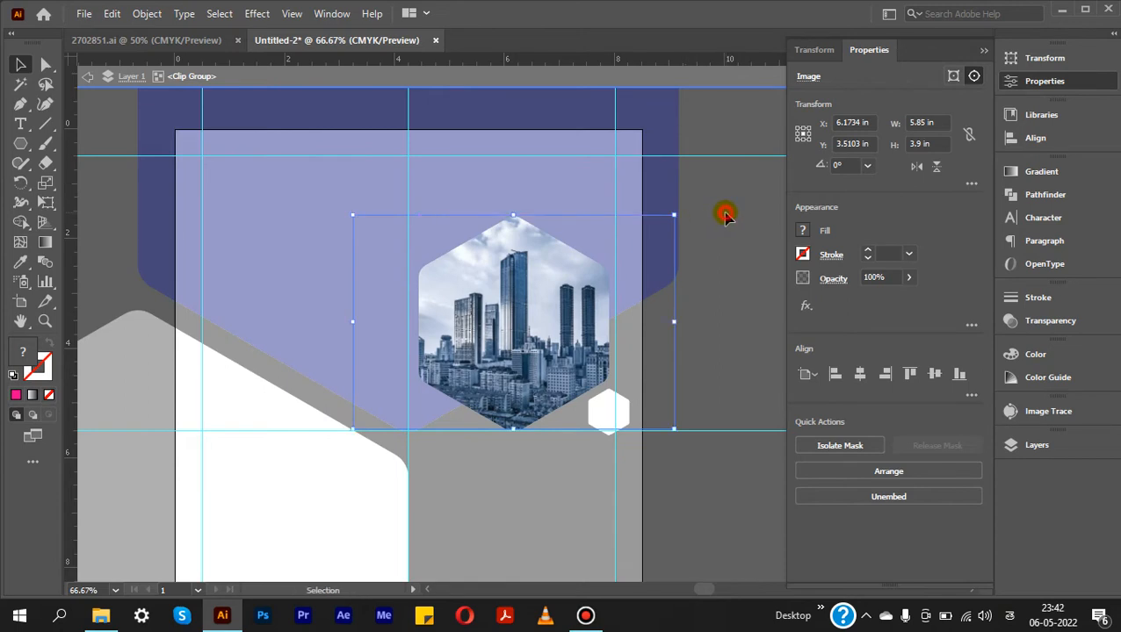
click(725, 217)
Step: Duplicate the large blue hexagon exactly in place using copy and paste
scroll(503, 288, down, 1)
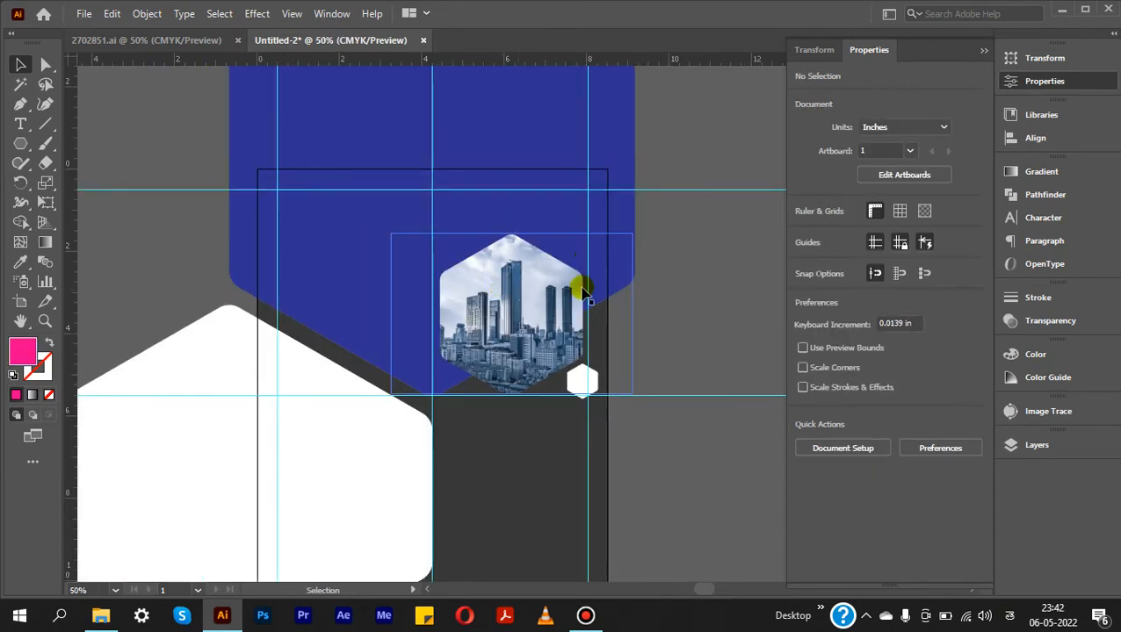
scroll(682, 276, down, 1)
drag(590, 153, 390, 159)
key(ctrl+z)
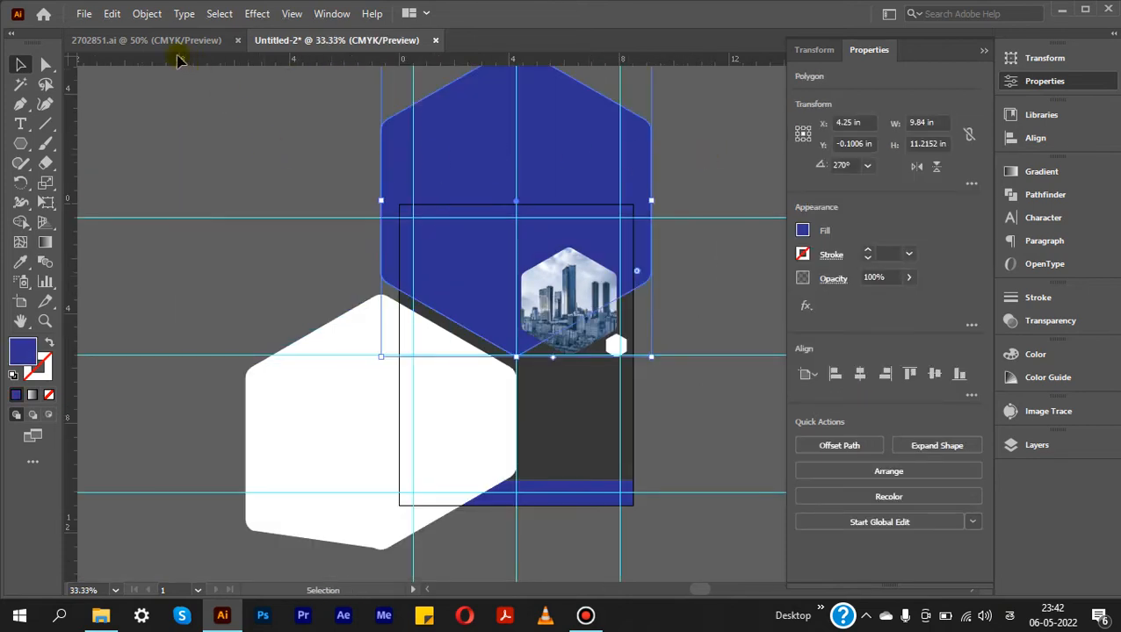
click(112, 13)
click(140, 89)
click(112, 13)
click(178, 127)
click(212, 151)
drag(473, 141, 255, 168)
key(ctrl+z)
click(225, 159)
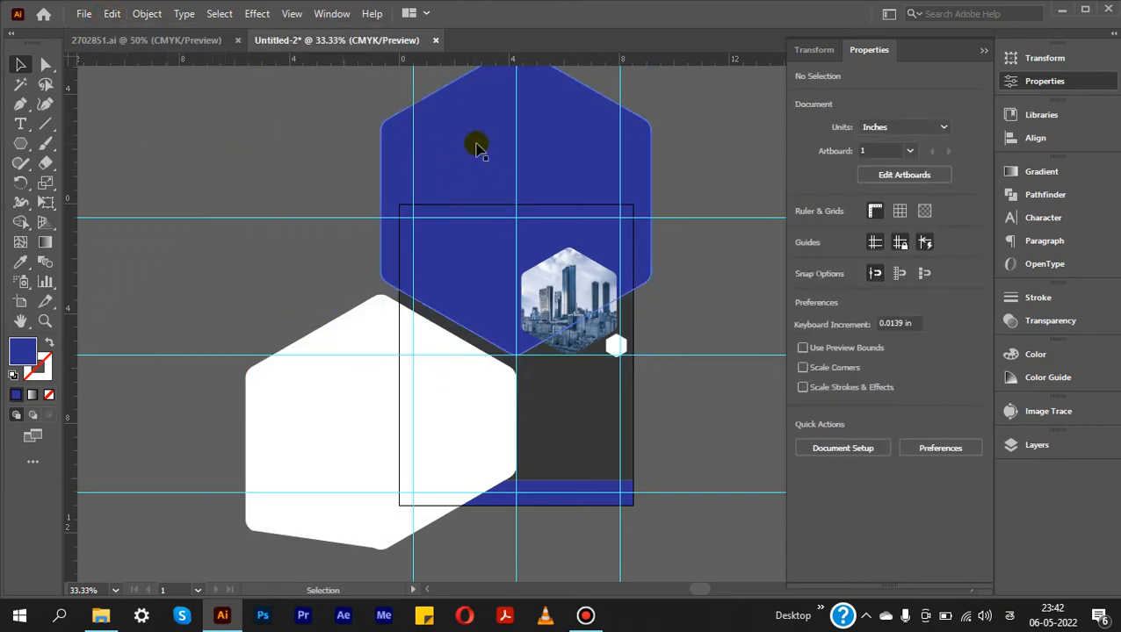
Step: Place the office meeting photo from File Explorer's business images folder over the large blue hexagon
click(475, 146)
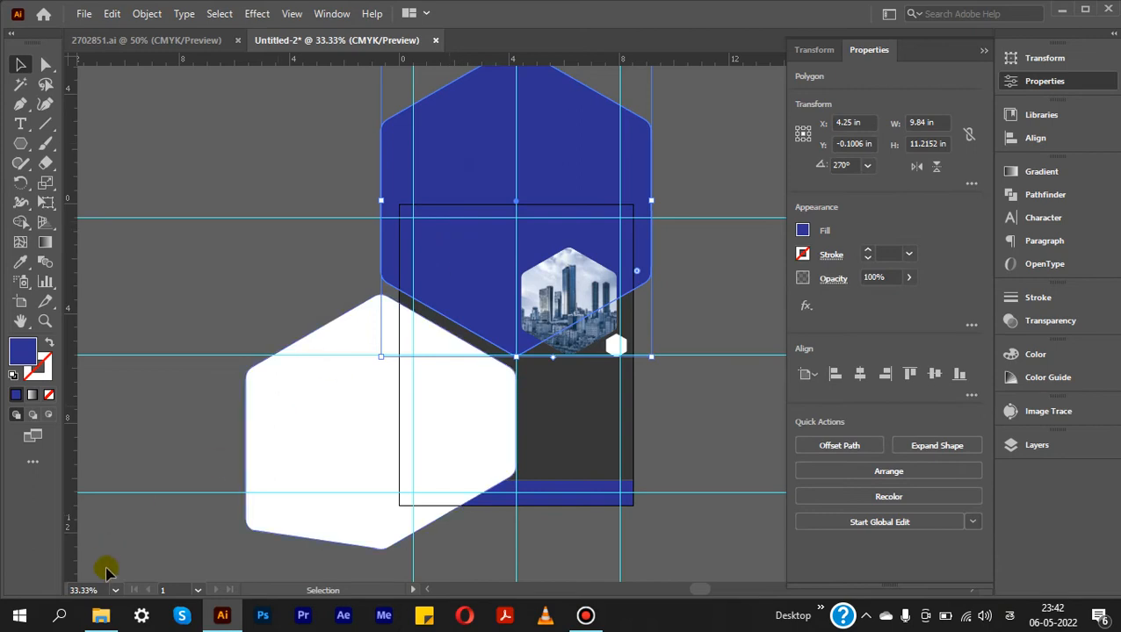
click(101, 617)
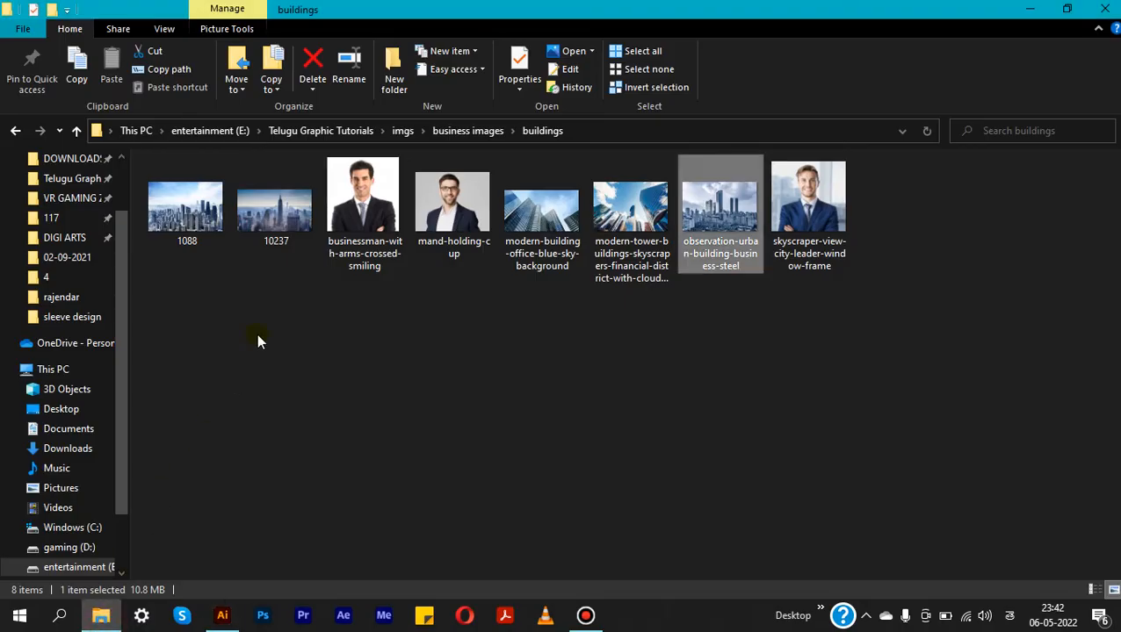
key(alt+Up)
drag(276, 211, 531, 158)
Step: Bring the large blue hexagon in front of the meeting photo and shift the photo slightly upward behind it
right_click(467, 125)
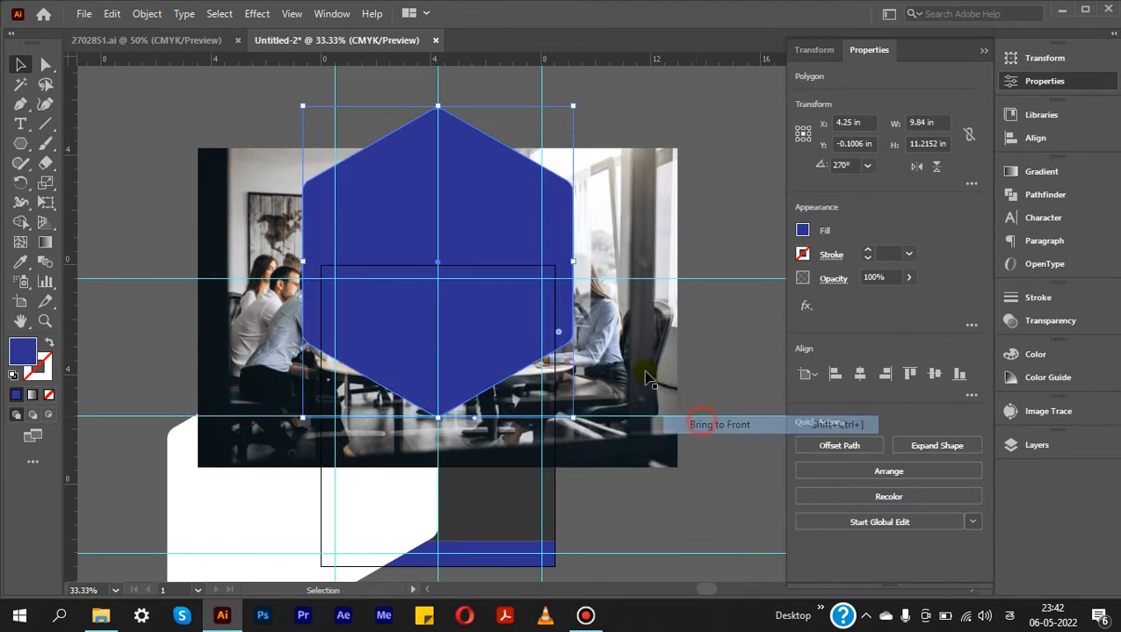
click(703, 426)
drag(623, 369, 619, 338)
Step: Make a clipping mask from the large blue hexagon and the meeting photo
shift+click(505, 237)
right_click(483, 207)
click(541, 350)
Step: Isolate the meeting photo's clip group and fine-tune the photo's size and position inside the hexagon
double_click(557, 209)
drag(695, 437, 694, 432)
mouse_move(687, 124)
mouse_down()
mouse_move(678, 133)
mouse_move(688, 126)
mouse_up()
double_click(718, 148)
Step: Move the clipped meeting photo aside to check the blue hexagon beneath it, and undo the move
drag(501, 238, 413, 250)
key(ctrl+z)
click(735, 154)
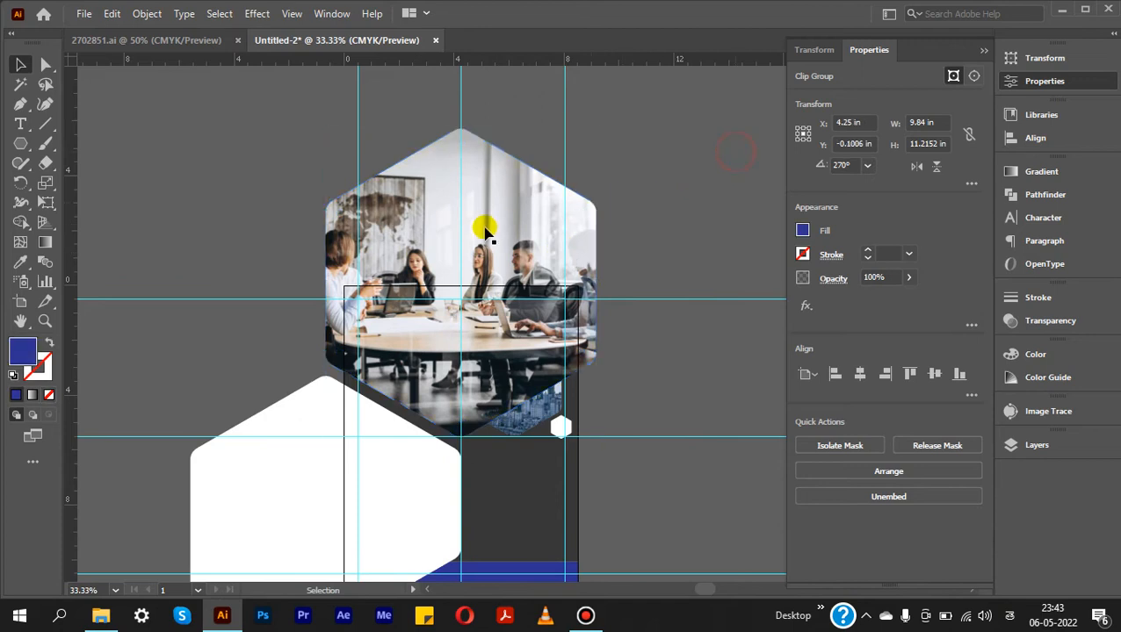
drag(485, 230, 432, 264)
click(660, 171)
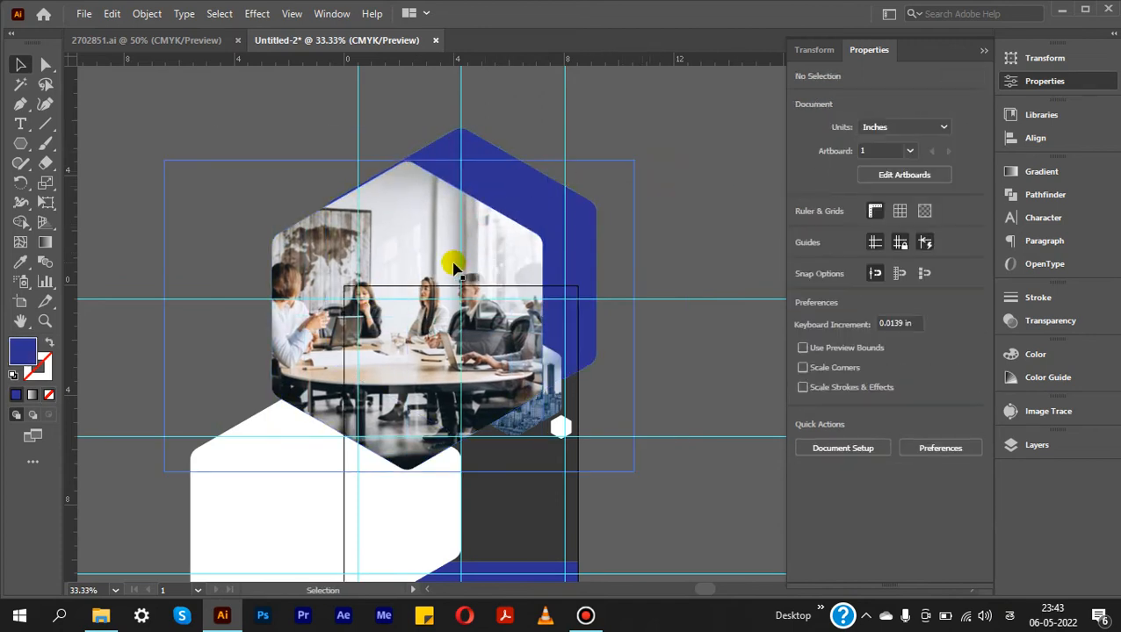
key(ctrl+z)
click(706, 170)
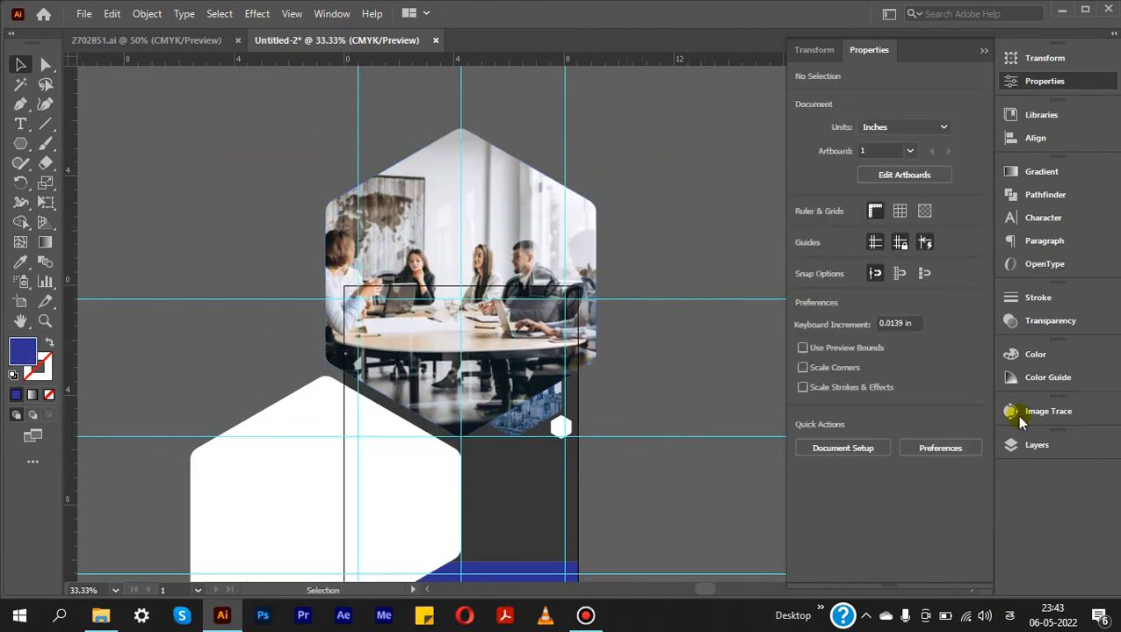
Step: Select the large blue hexagon hidden beneath the clipped meeting photo and bring it to the front
click(1014, 444)
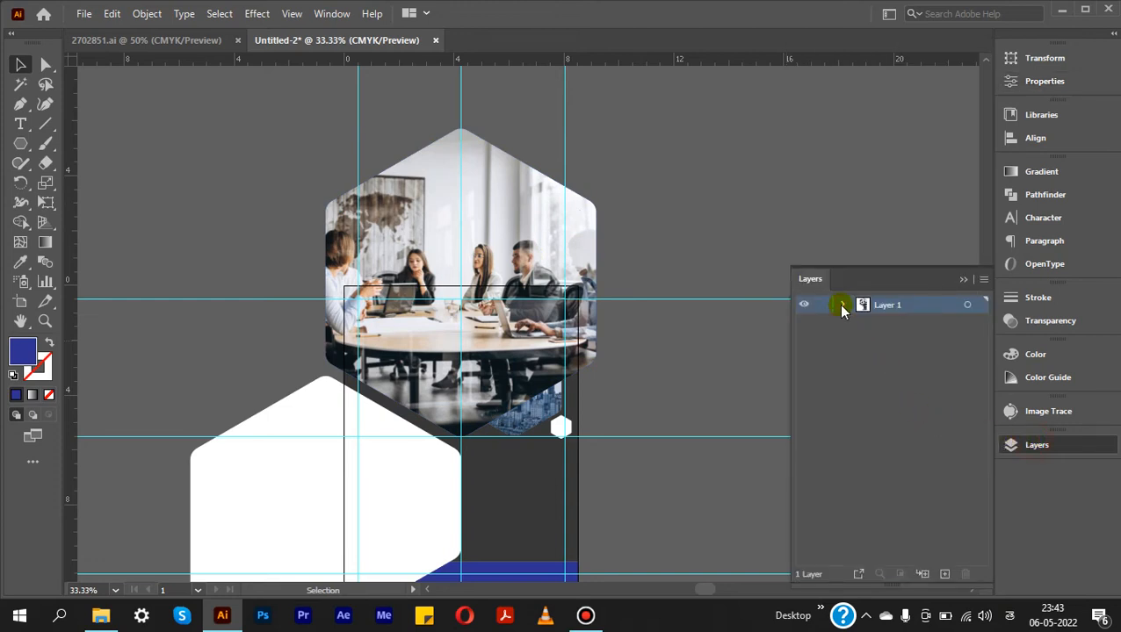
click(841, 306)
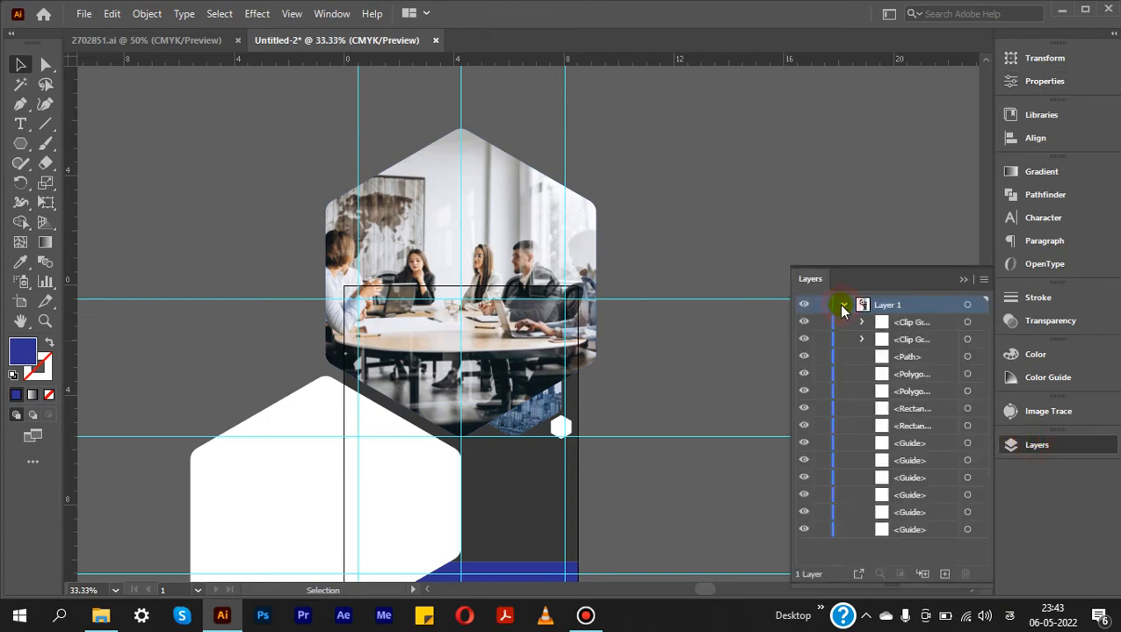
click(901, 392)
click(979, 393)
right_click(544, 222)
mouse_move(591, 514)
click(794, 513)
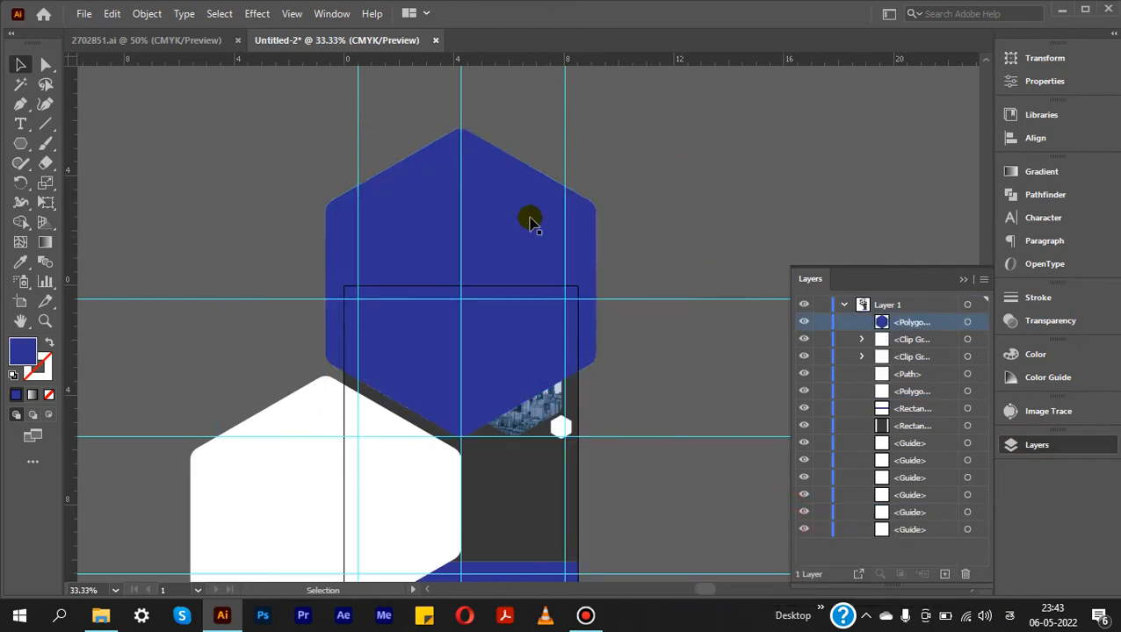
drag(530, 219, 443, 242)
key(ctrl+z)
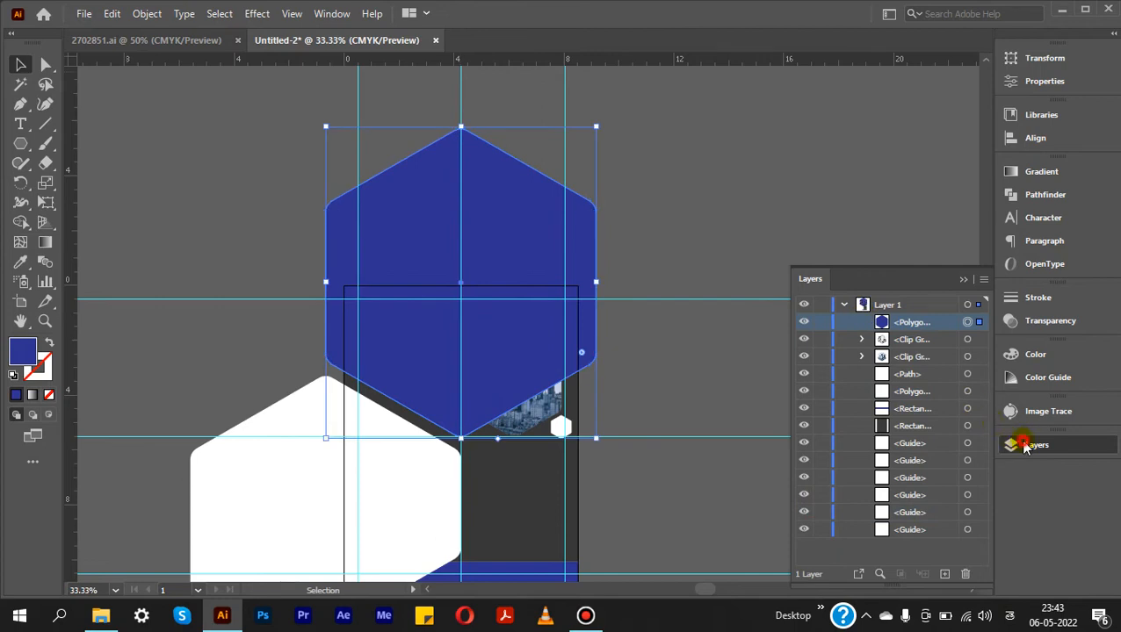
click(1024, 446)
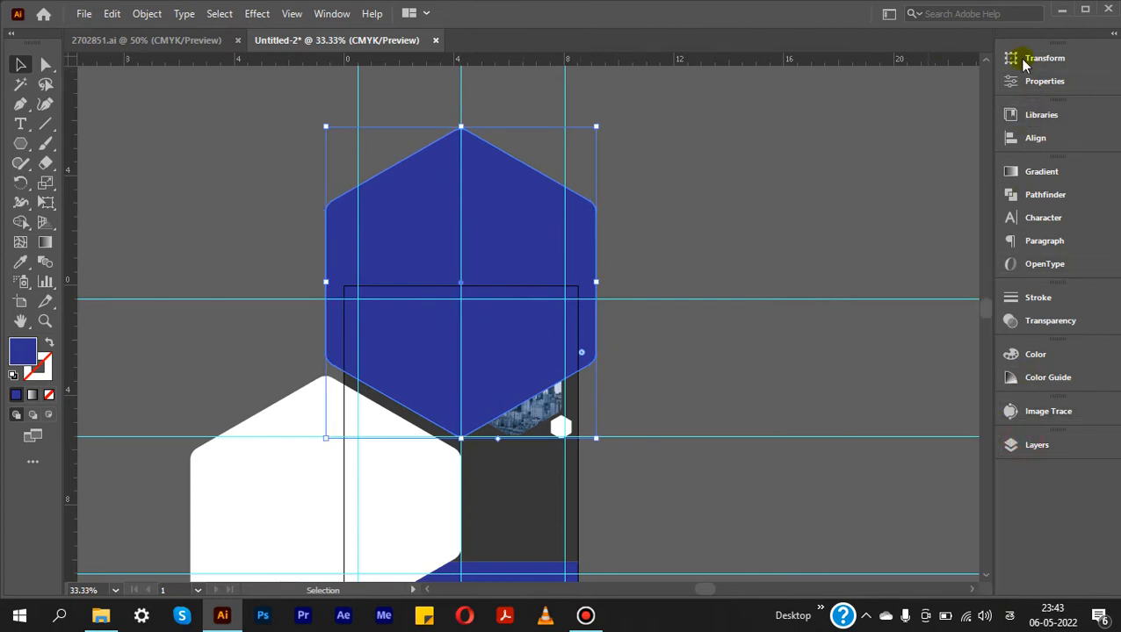
Step: Set the large blue hexagon's opacity to 80% over the meeting photo
click(1032, 81)
click(884, 276)
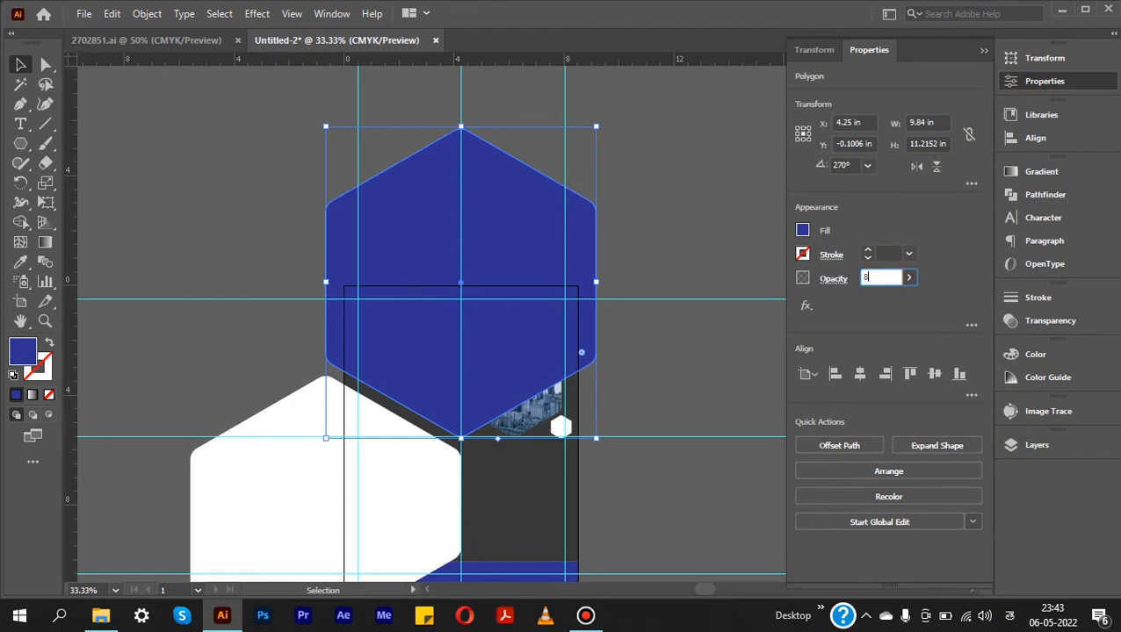
text(80)
key(Return)
click(705, 207)
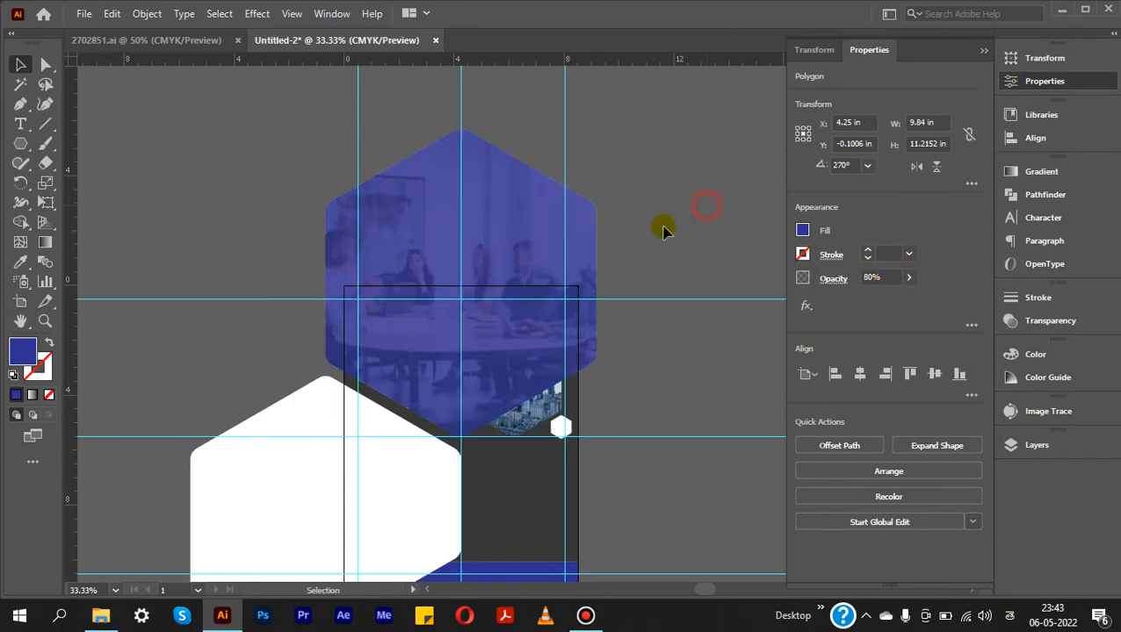
scroll(528, 280, up, 4)
scroll(530, 275, down, 1)
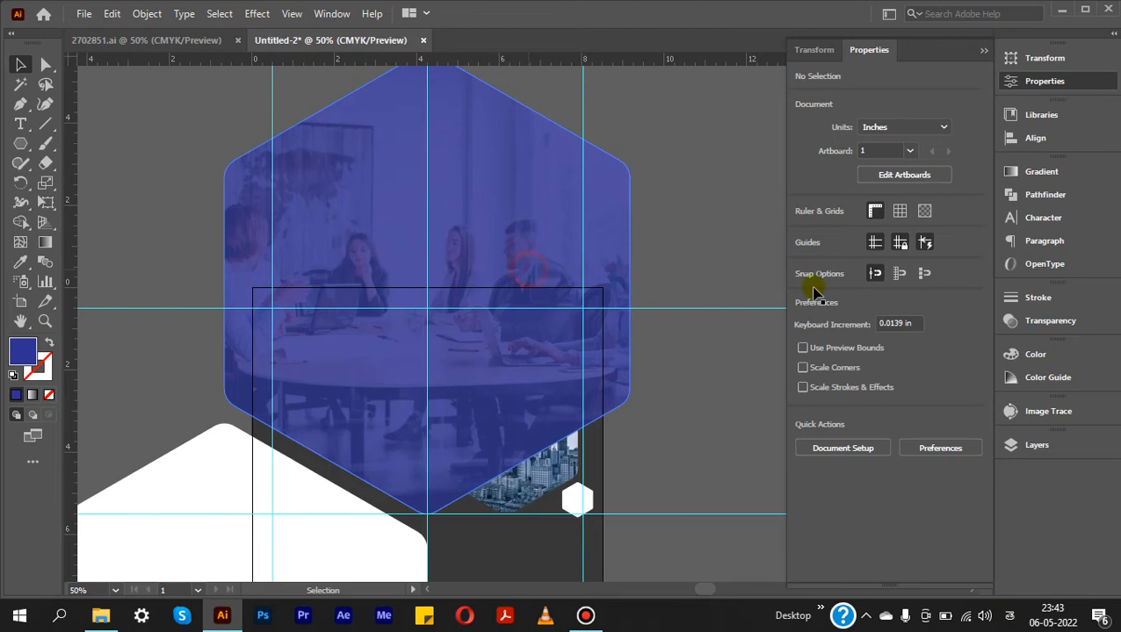
Step: Reselect the large blue hexagon and lower its opacity to 70%
key(ctrl+z)
click(892, 277)
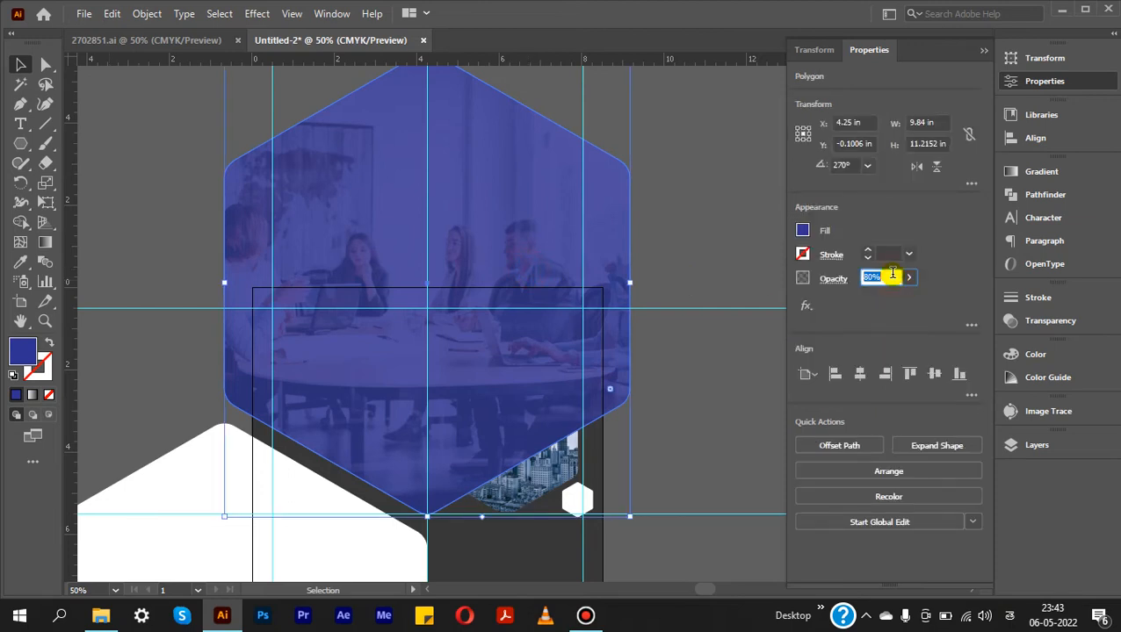
text(70)
key(Return)
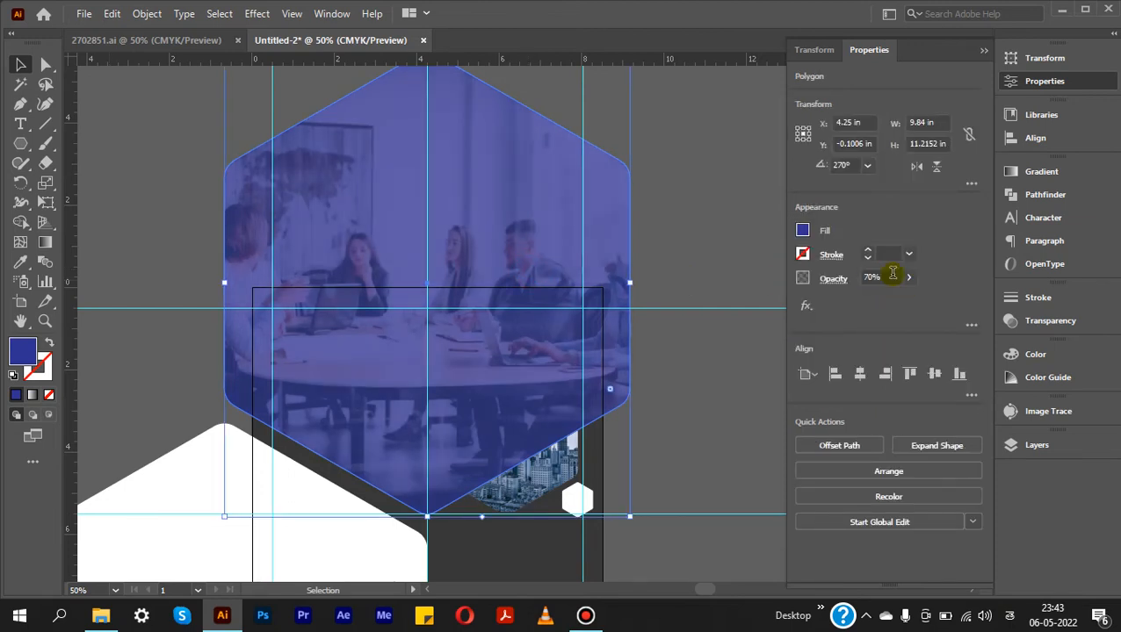
Step: Set the opacity of the large blue hexagon over the meeting photo to 85%
click(891, 276)
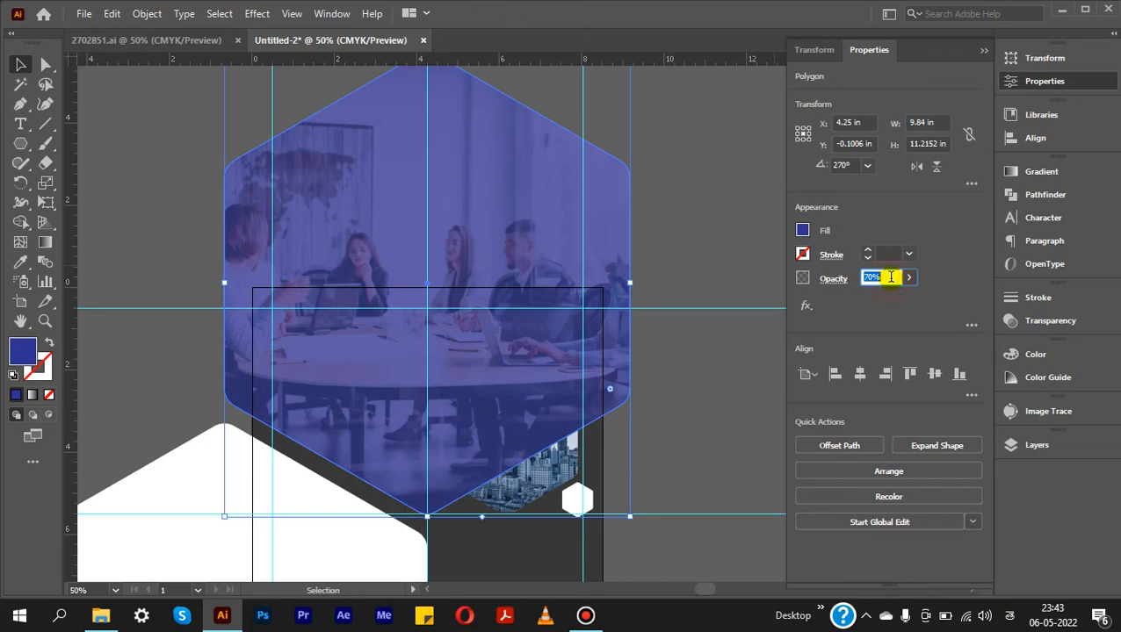
key(Return)
click(678, 241)
scroll(677, 240, down, 1)
drag(665, 238, 654, 261)
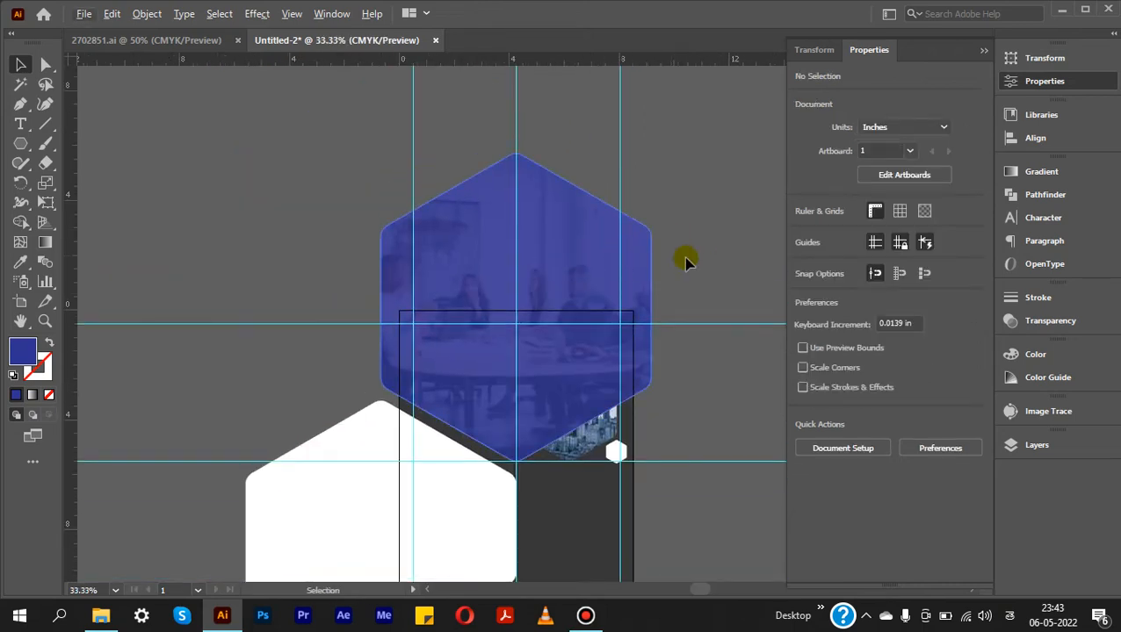
scroll(688, 262, up, 2)
drag(652, 303, 718, 179)
scroll(711, 220, down, 1)
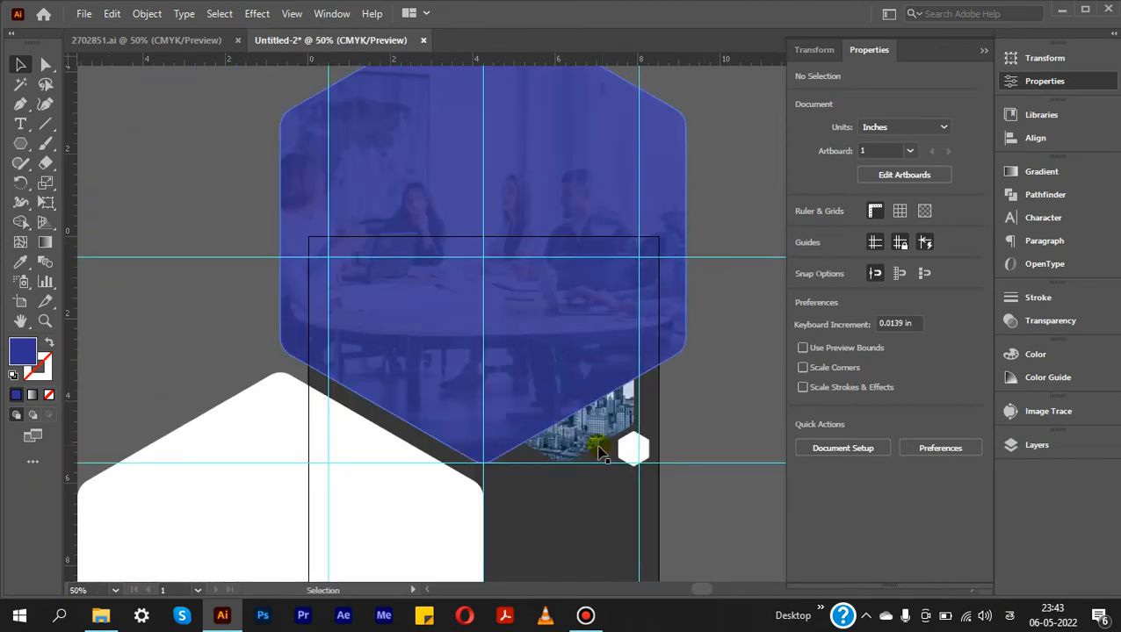
Step: Bring the clipped city photo hexagon to the front, above the large blue hexagon
click(595, 443)
right_click(592, 438)
mouse_move(638, 353)
click(830, 353)
click(735, 132)
scroll(735, 137, down, 1)
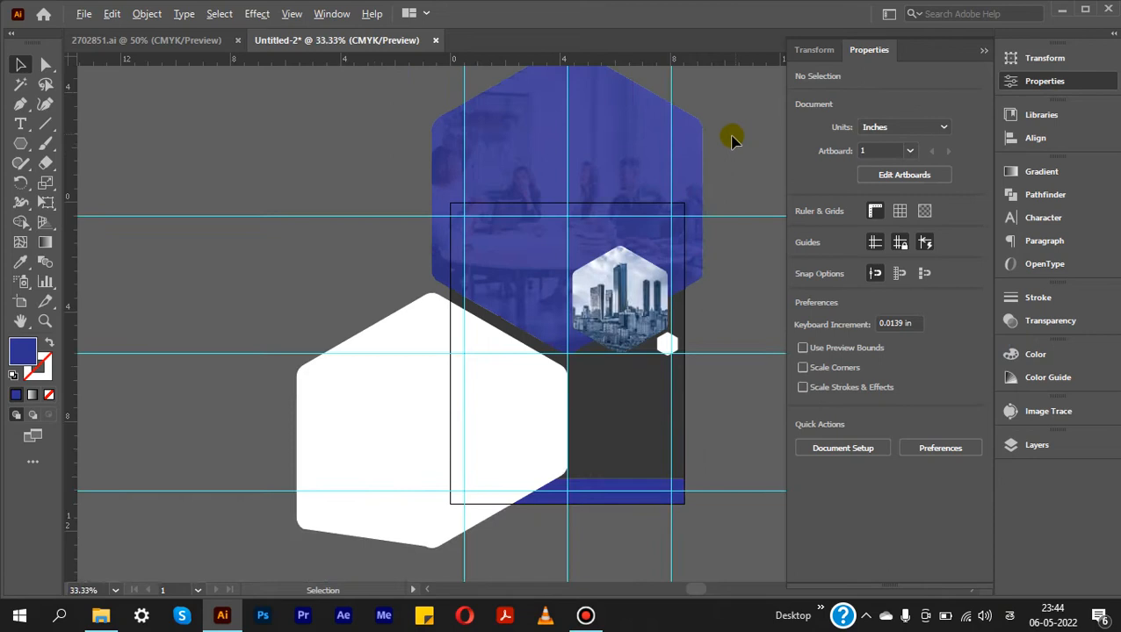
scroll(703, 334, up, 1)
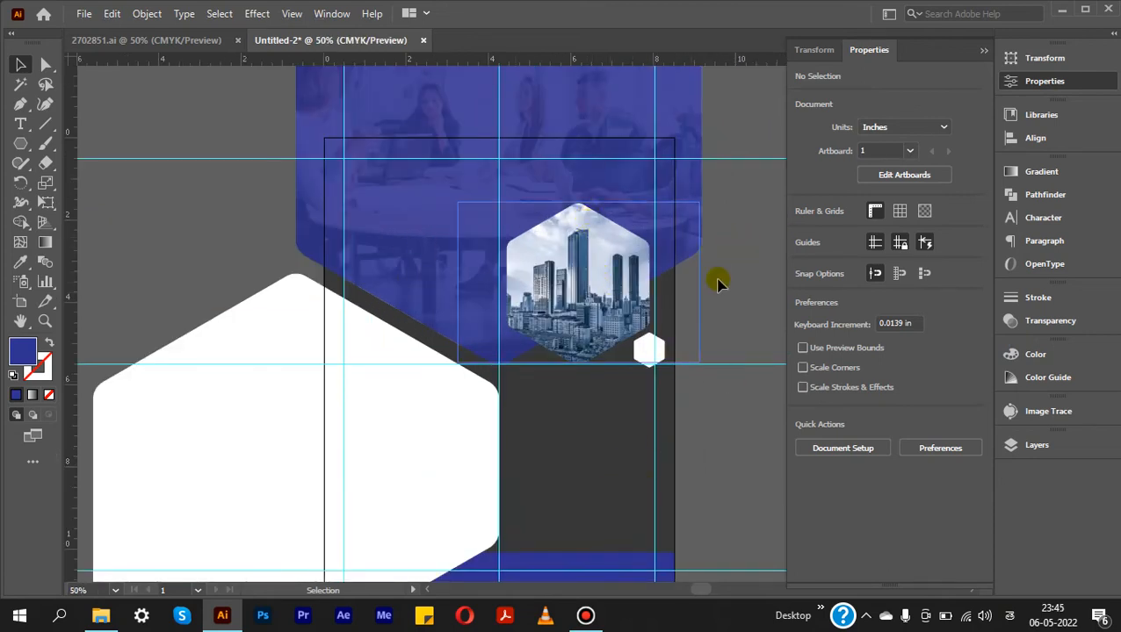
Step: Start a Multiply Drop Shadow effect on the clipped city photo hexagon with preview on and 75% opacity
click(572, 270)
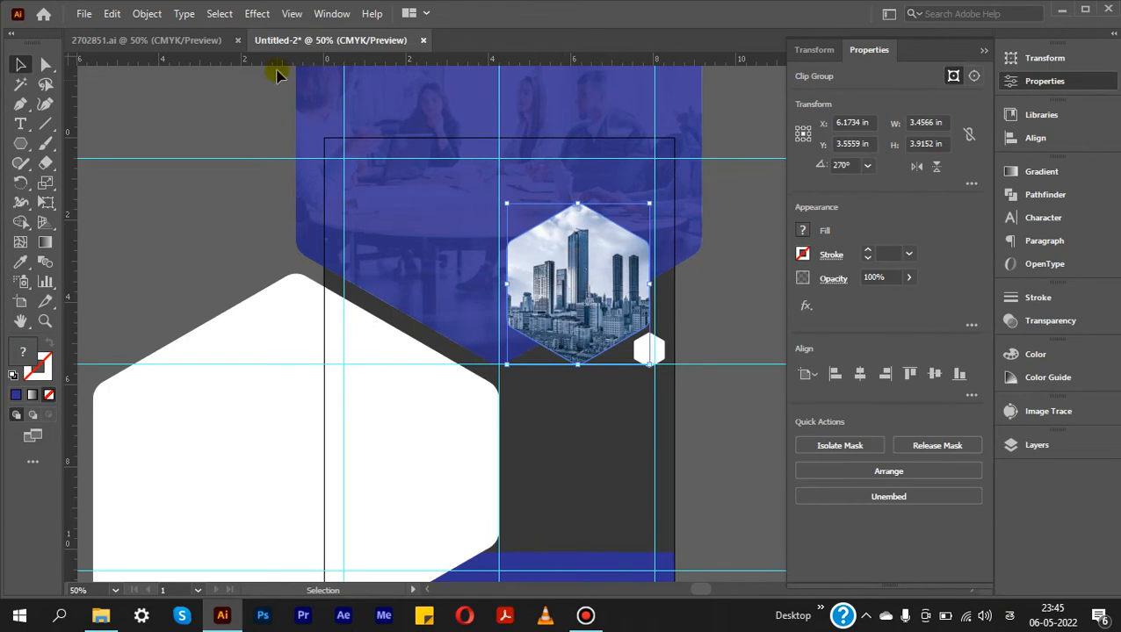
click(266, 18)
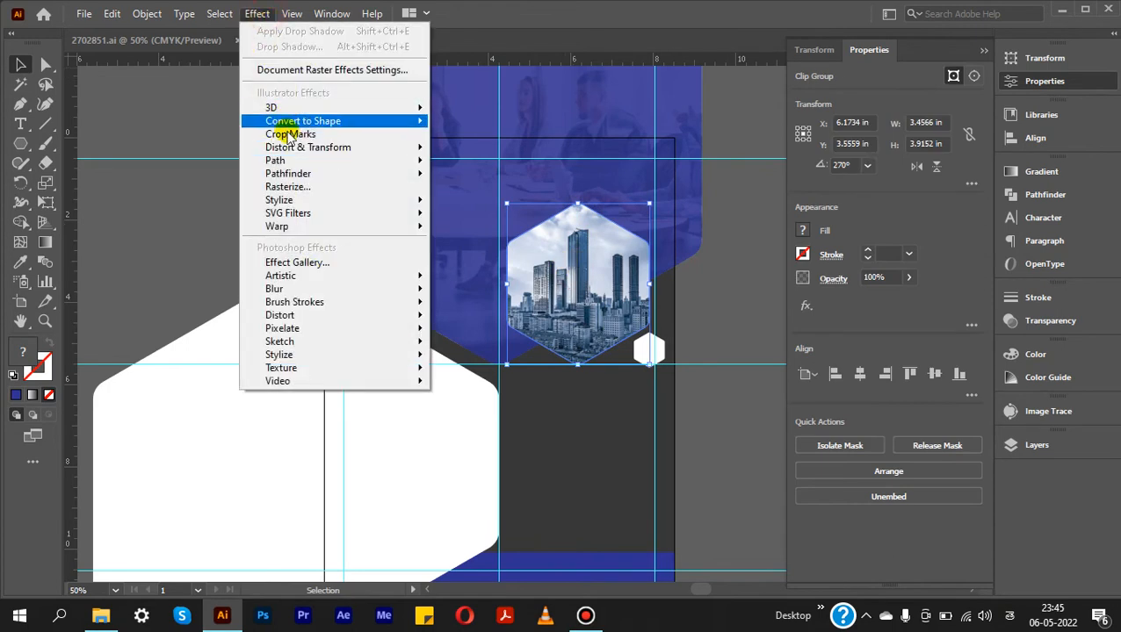
mouse_move(348, 205)
click(474, 200)
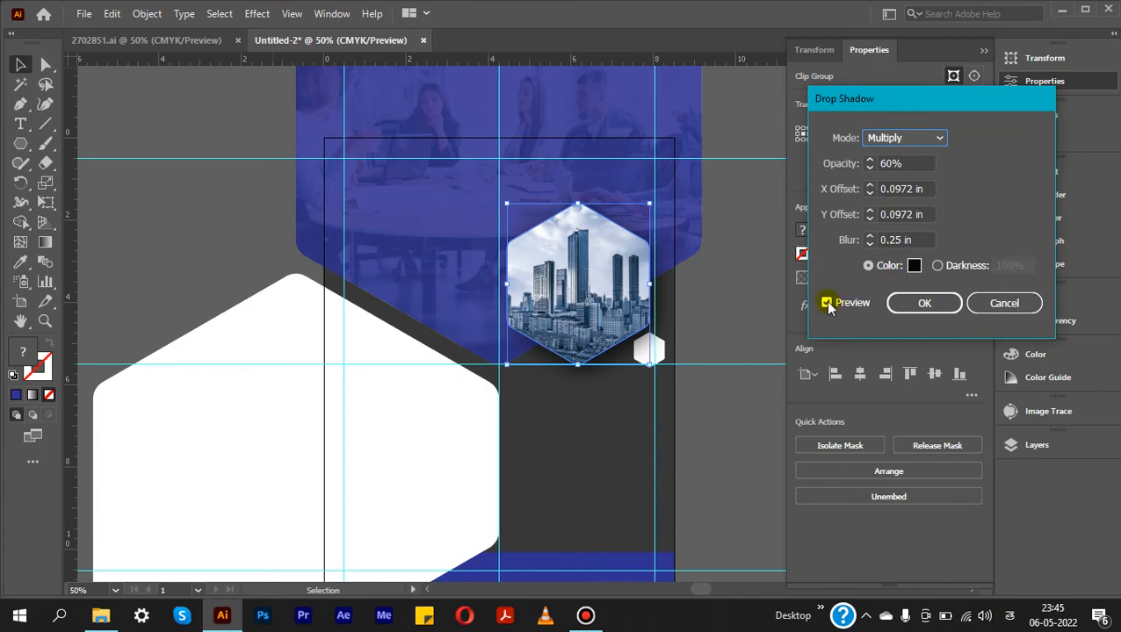
click(826, 303)
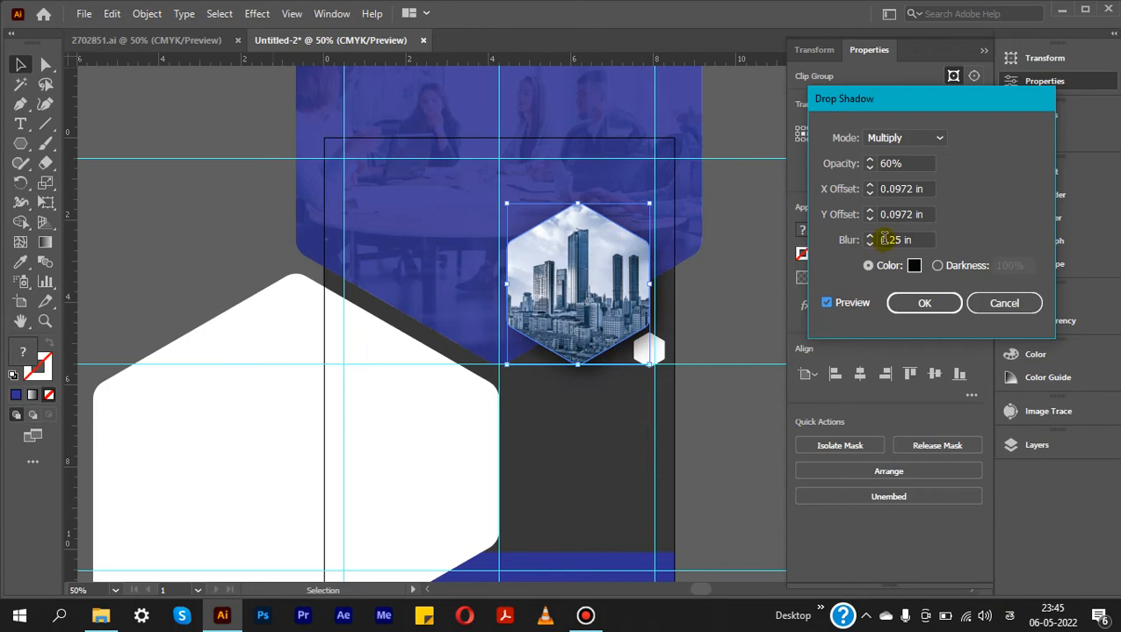
double_click(923, 162)
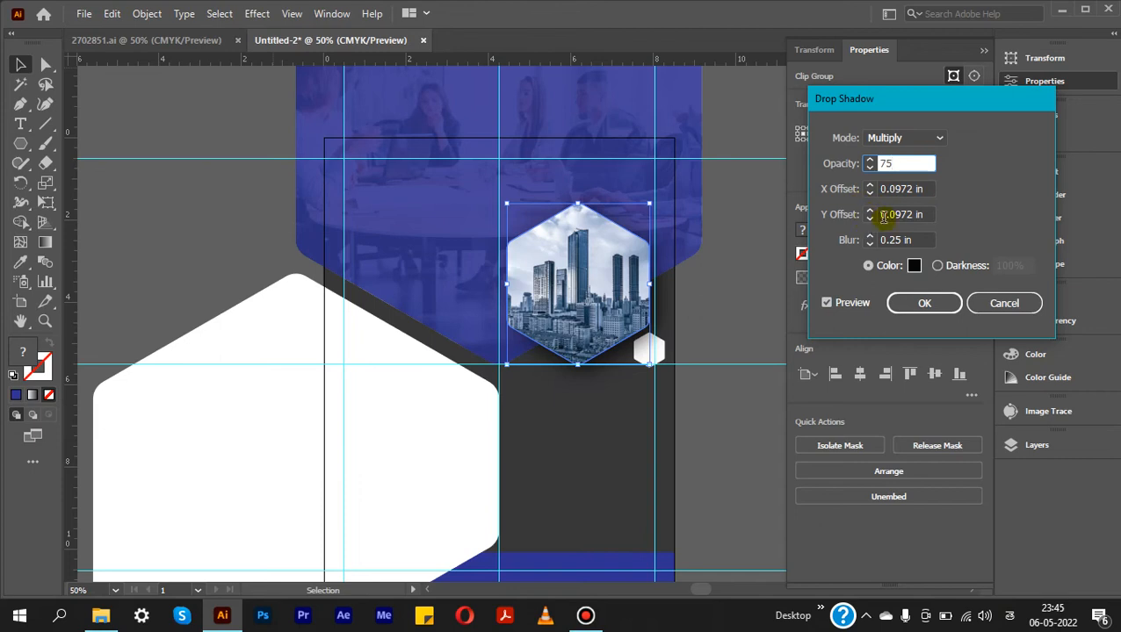
Step: Set both the X and Y offsets of the city photo's drop shadow to 0.125 in
click(871, 219)
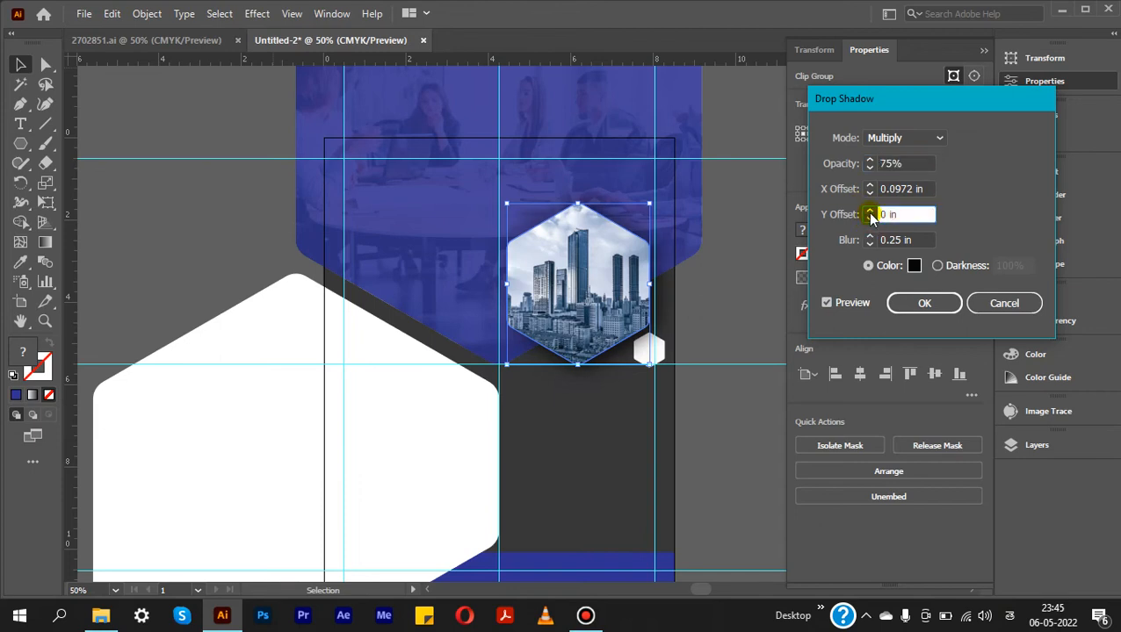
click(870, 211)
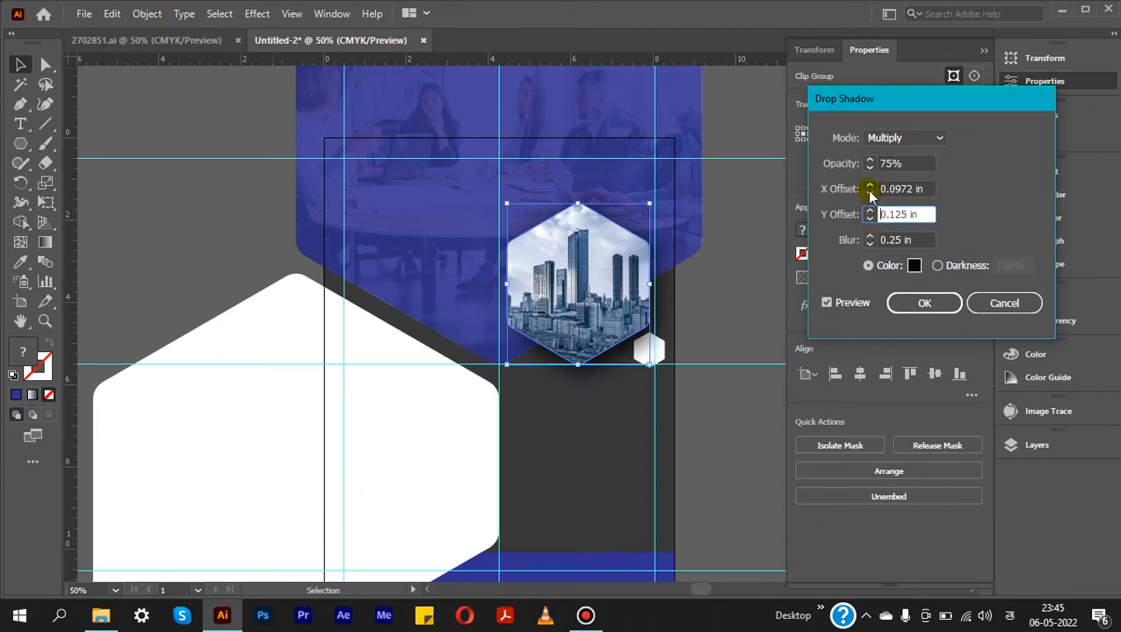
click(869, 192)
click(870, 187)
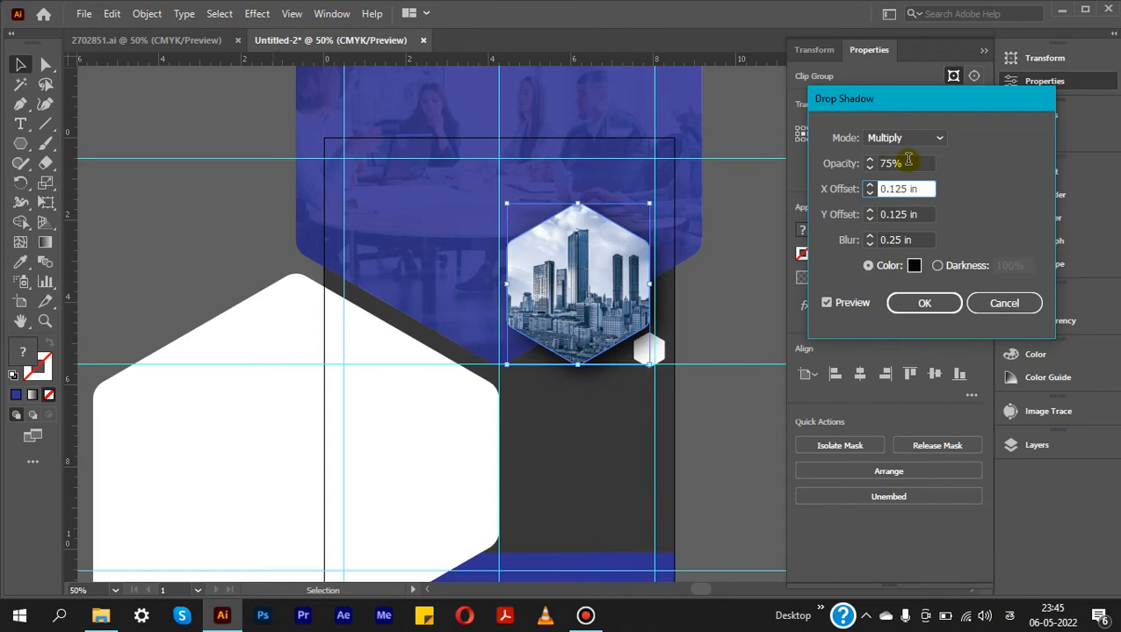
Step: Set the city photo's shadow opacity to 70% and apply the drop shadow
click(908, 161)
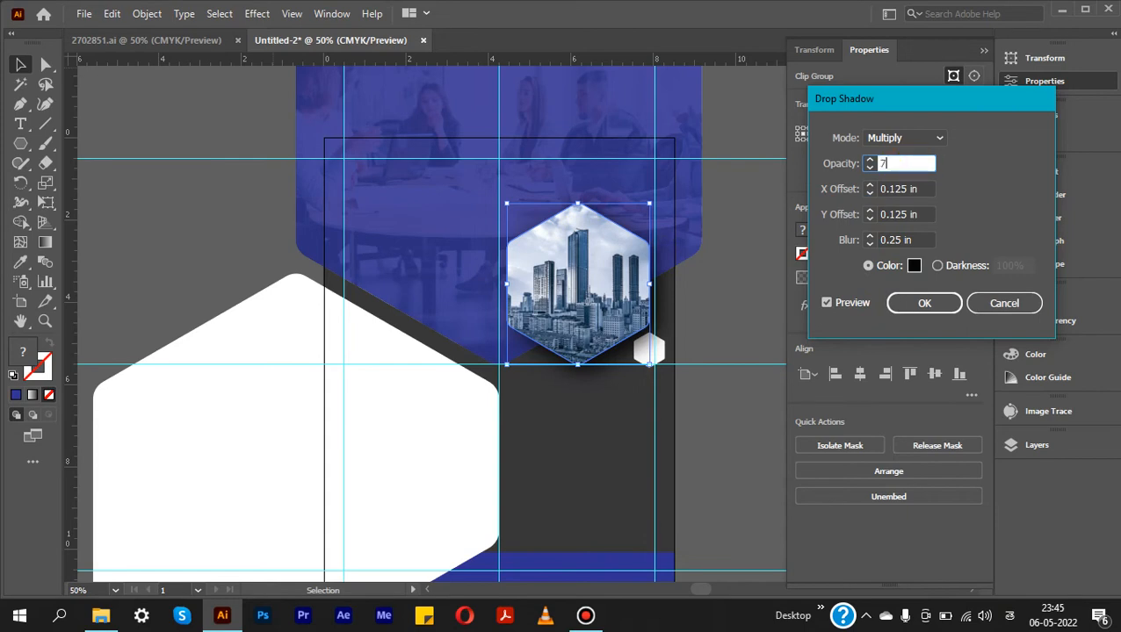
text(70)
click(918, 301)
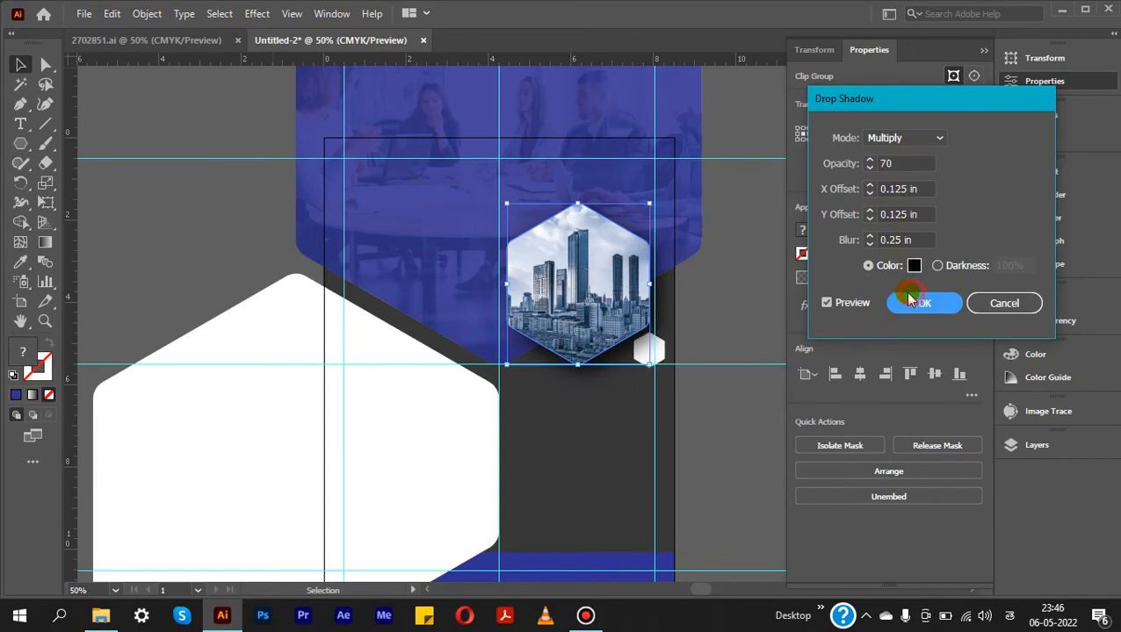
click(720, 205)
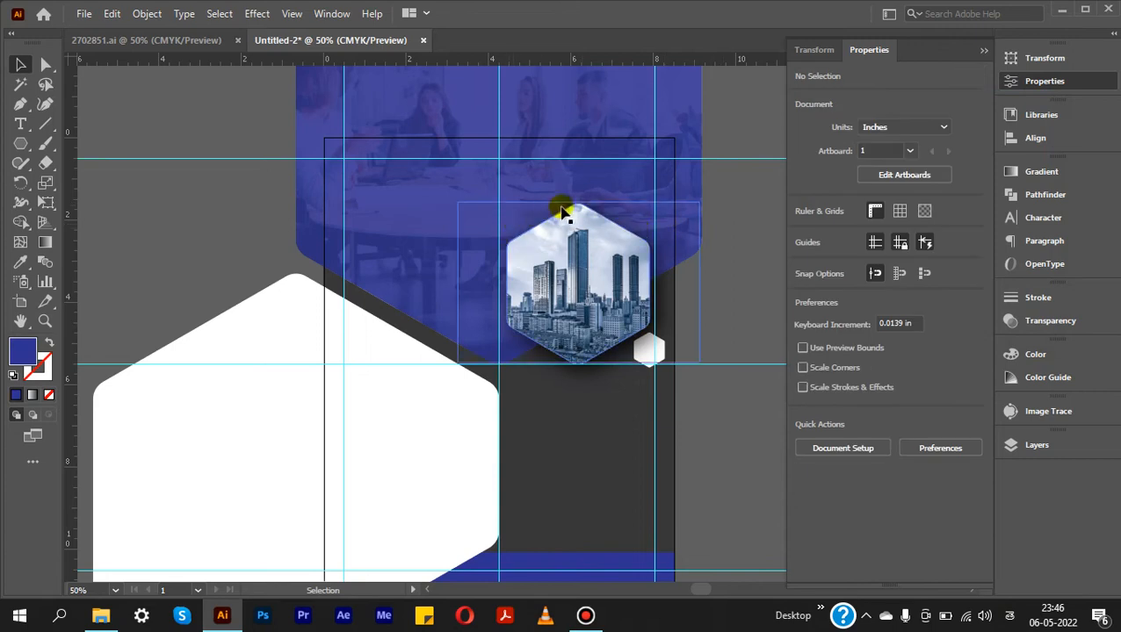
Step: Apply a Multiply Drop Shadow to the large white hexagon with 70% opacity, 0.125 in X and Y offsets and 0.25 in blur
click(224, 225)
key(space)
drag(227, 267, 250, 185)
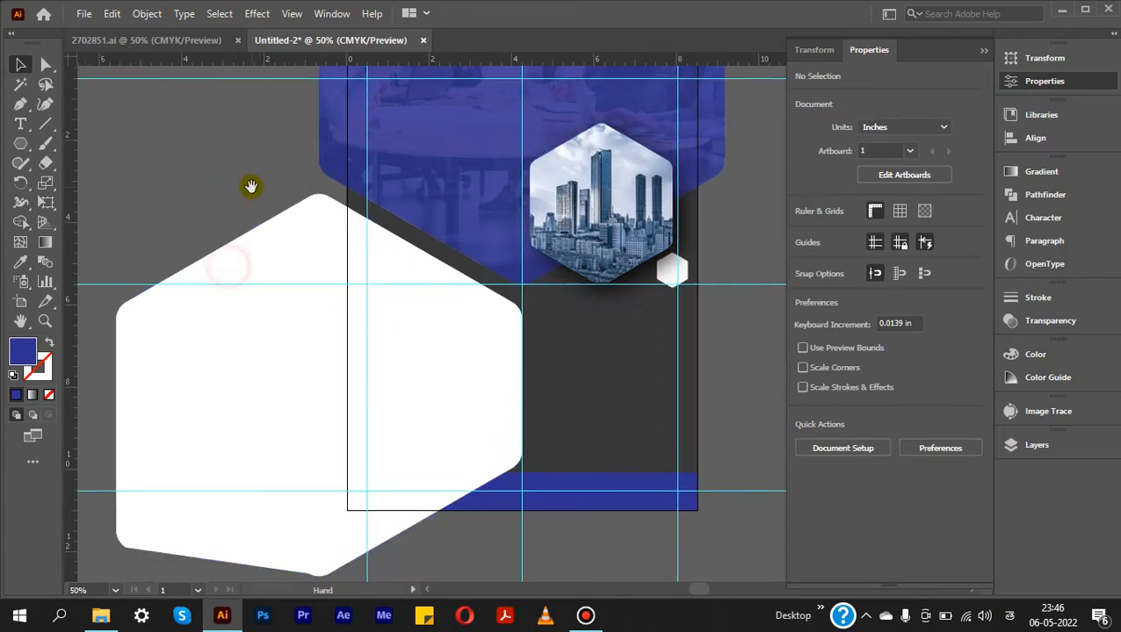
click(276, 260)
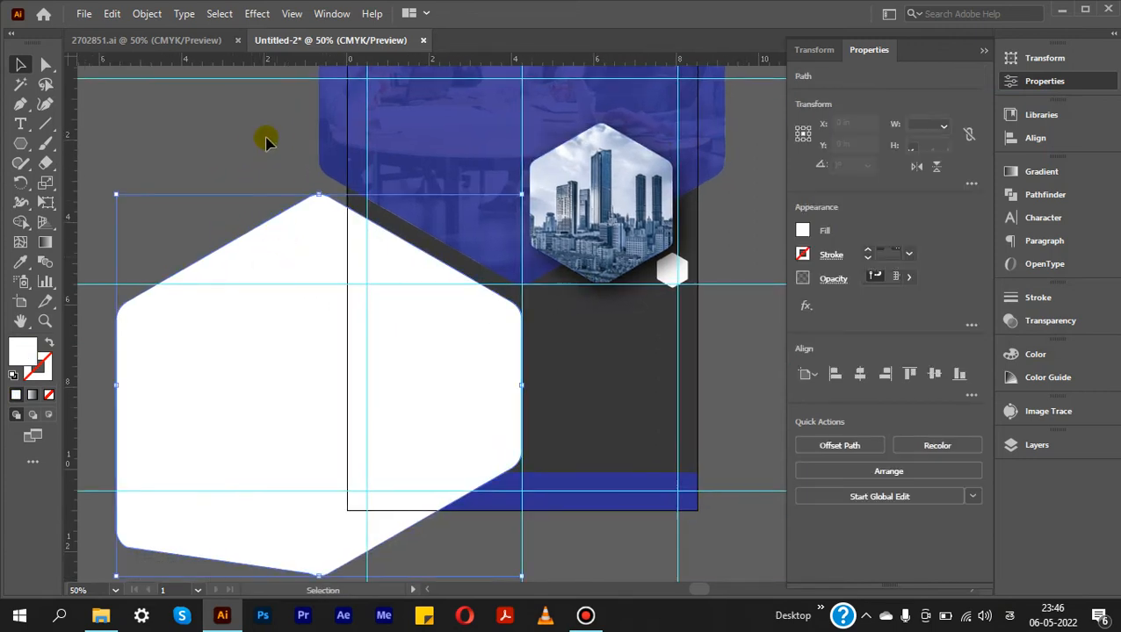
click(267, 16)
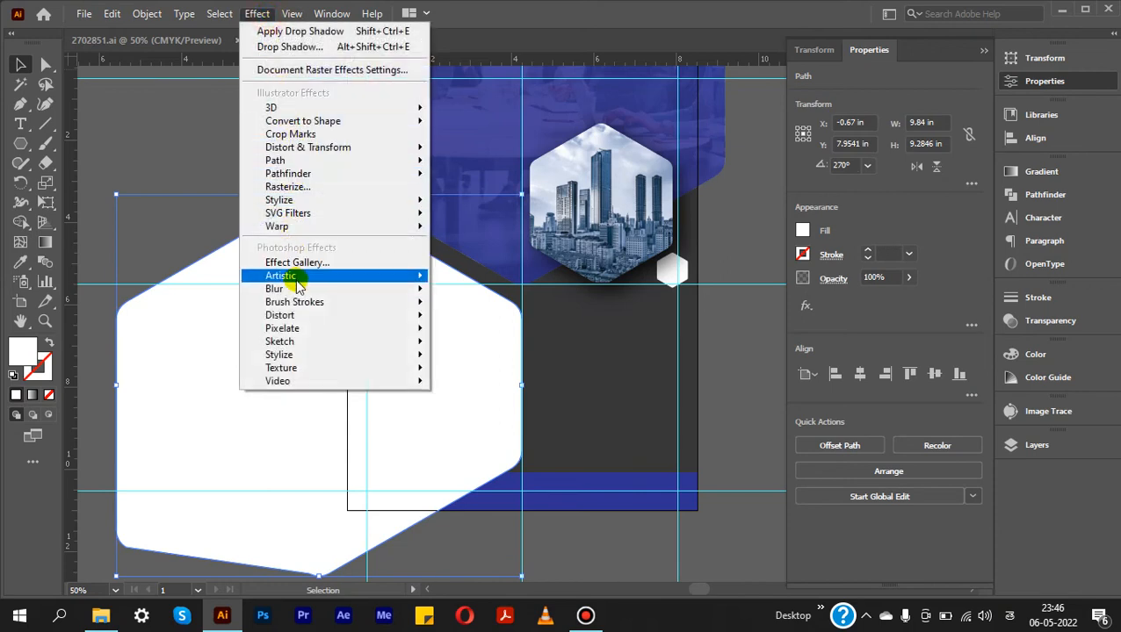
mouse_move(312, 199)
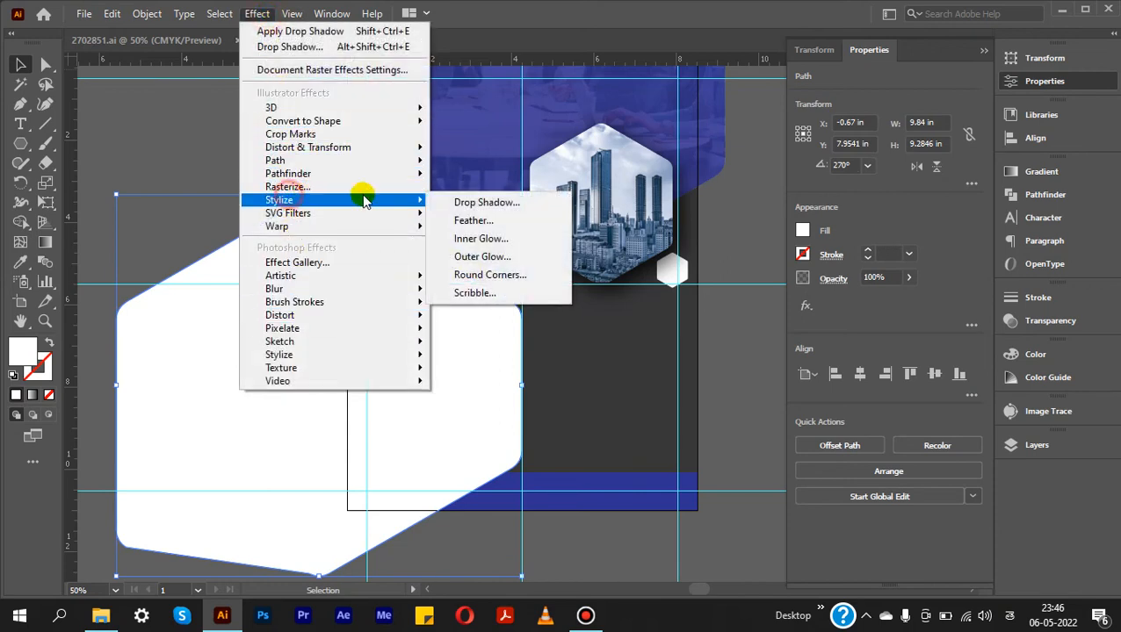
click(480, 198)
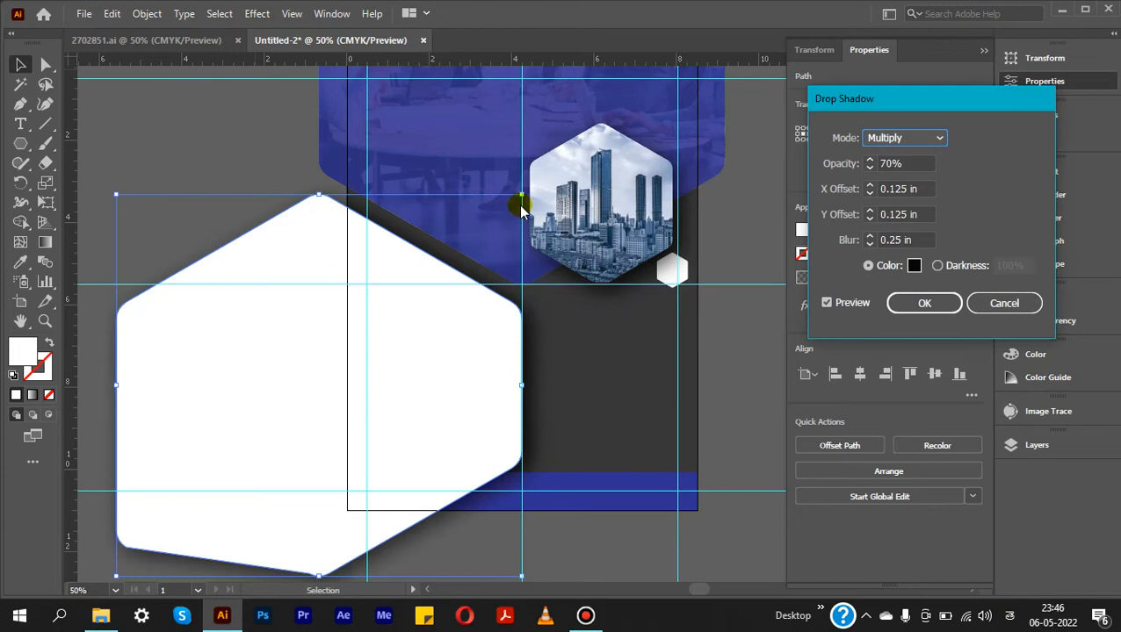
click(927, 303)
key(ctrl+h)
click(750, 228)
drag(752, 221, 685, 225)
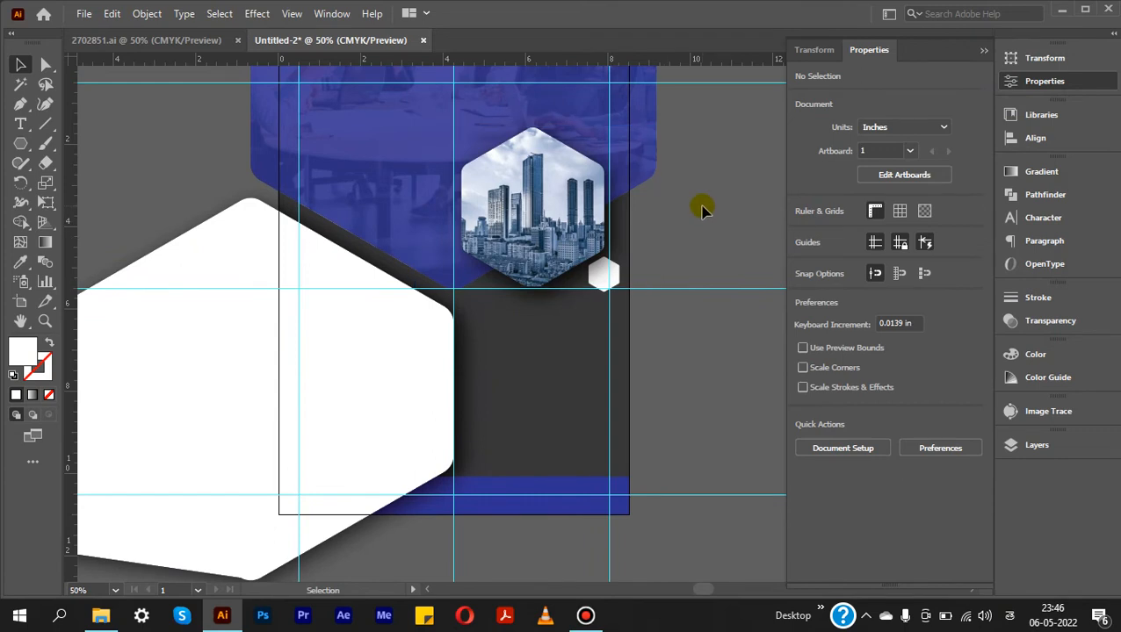
Step: Apply the same Drop Shadow to the large blue hexagon: Multiply, 70% opacity, 0.125 in offsets and 0.25 in blur
click(448, 93)
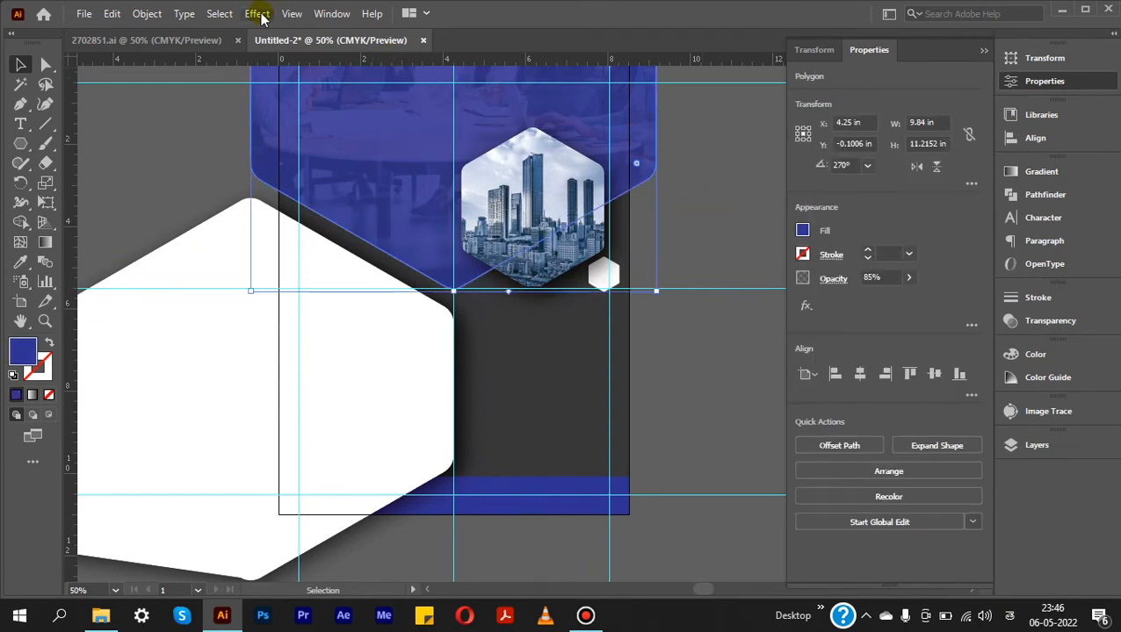
click(256, 14)
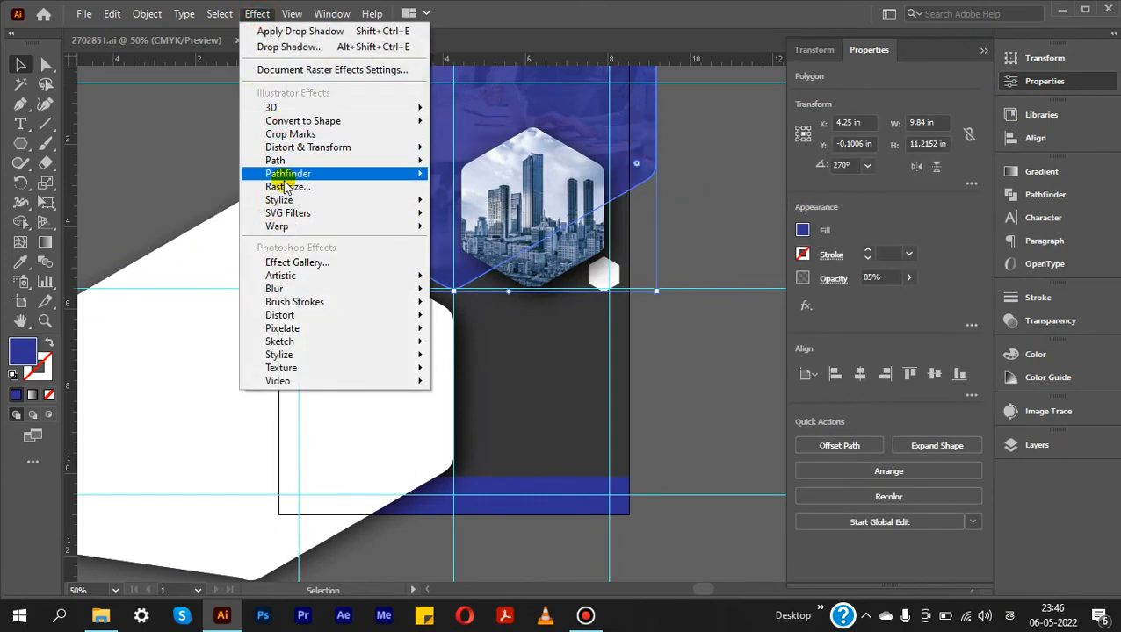
mouse_move(412, 199)
click(474, 202)
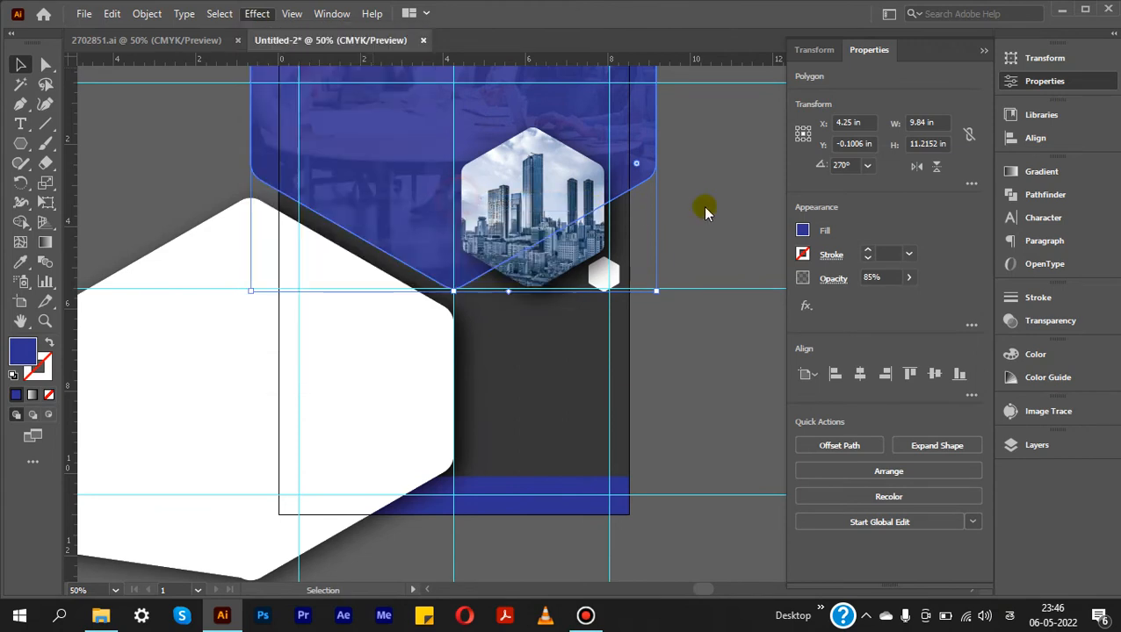
click(906, 303)
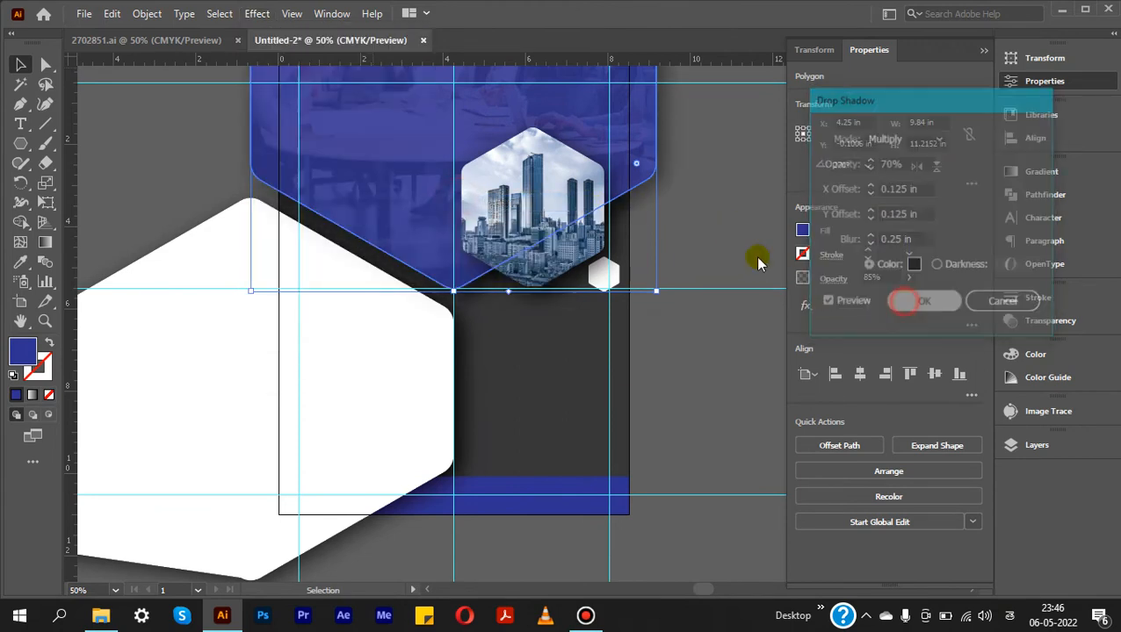
click(708, 223)
key(ctrl+minus)
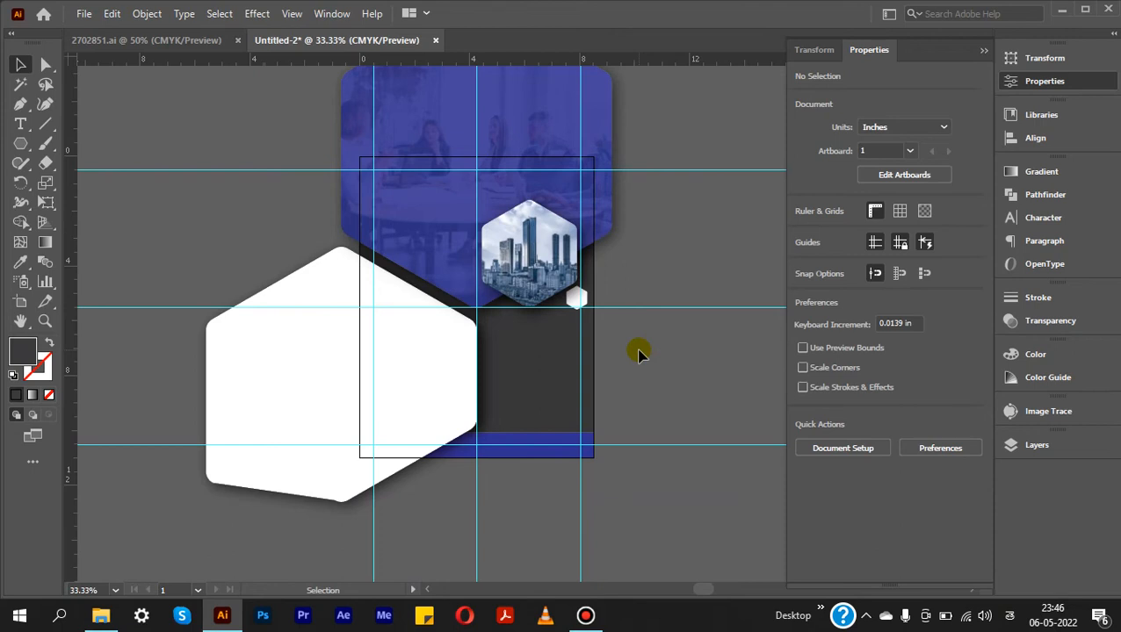
scroll(639, 354, up, 2)
Step: Add the text "Your Business Name Here" on two lines at 39 pt on the large blue hexagon
click(20, 125)
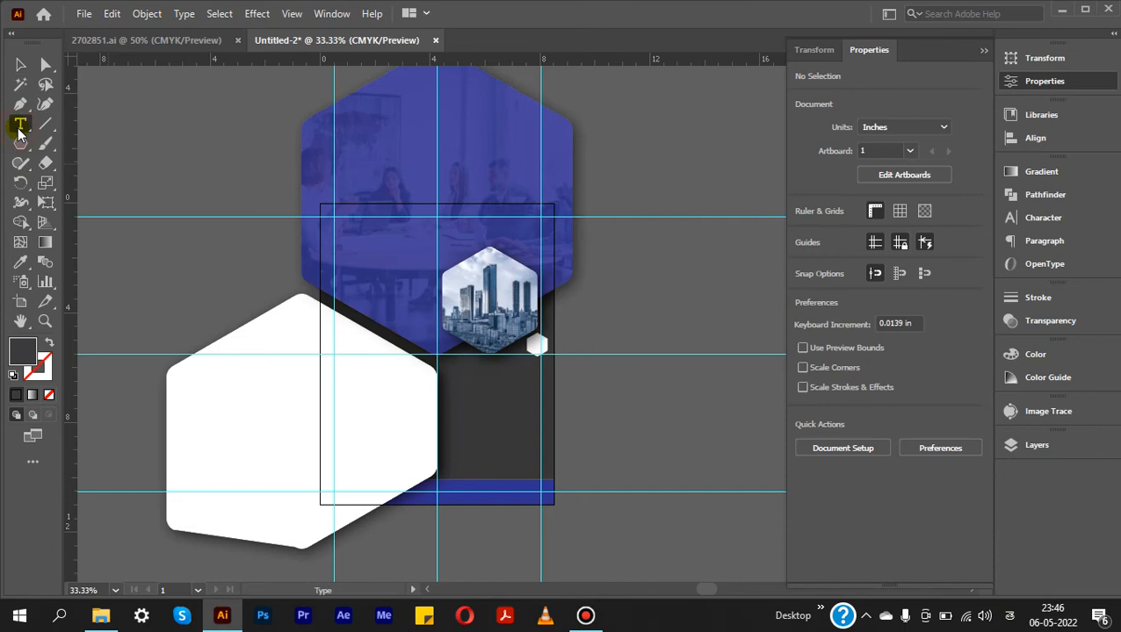
scroll(312, 222, up, 2)
click(367, 240)
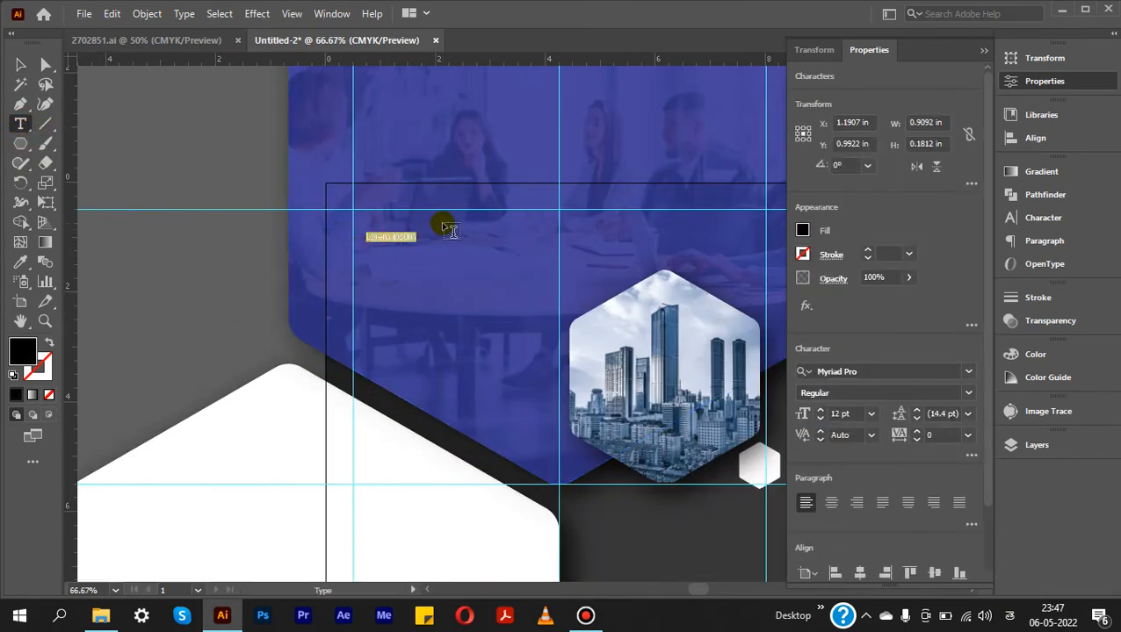
key(BackSpace)
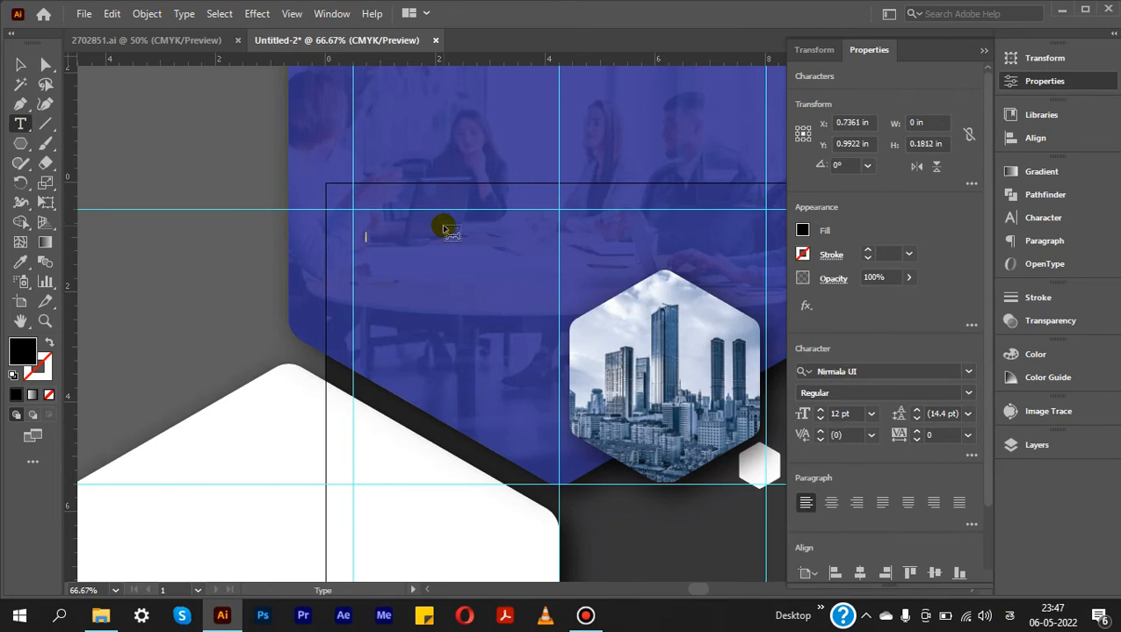
key(BackSpace)
key(ctrl+a)
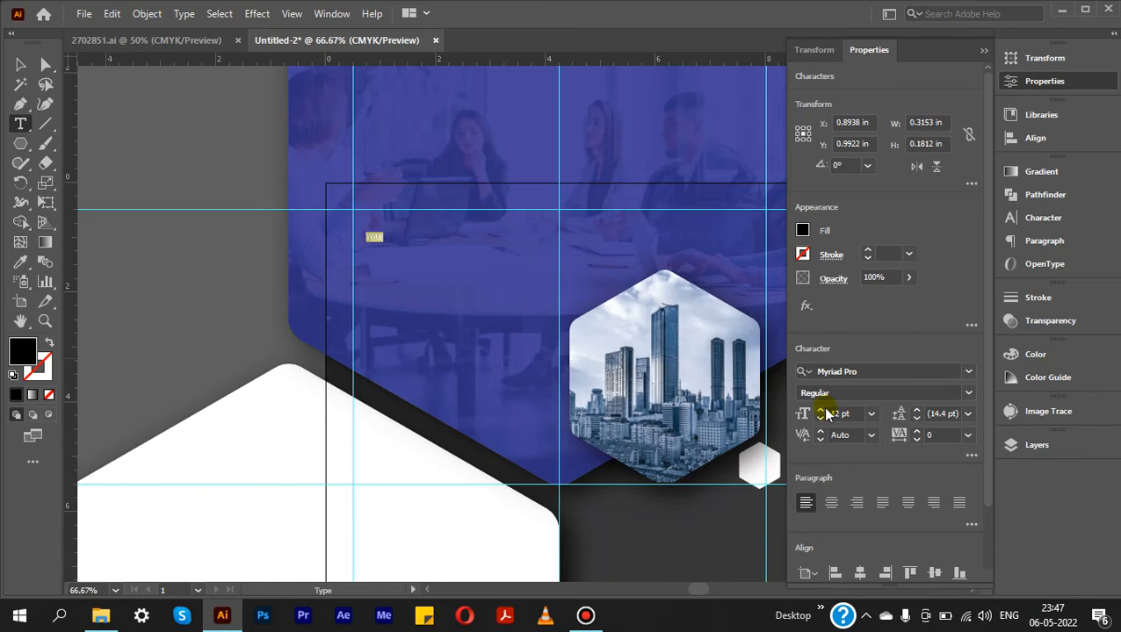
click(820, 410)
click(494, 238)
text(Business)
key(Return)
text(Name Here)
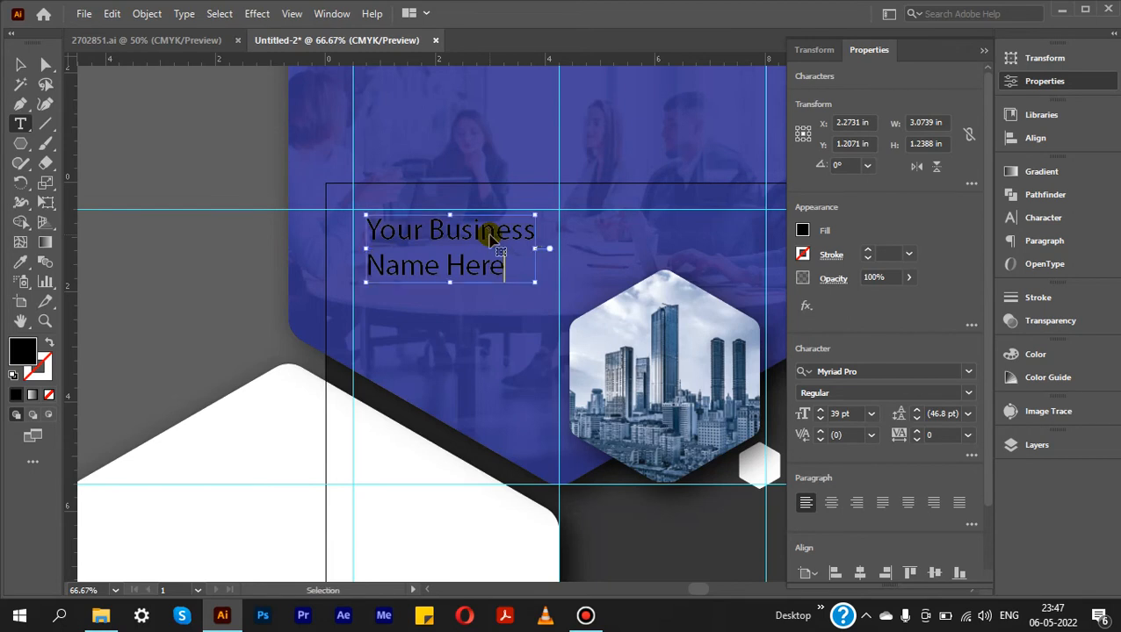
Step: Format the business name text as Poppins Bold, 40 pt, with a white fill
key(ctrl+a)
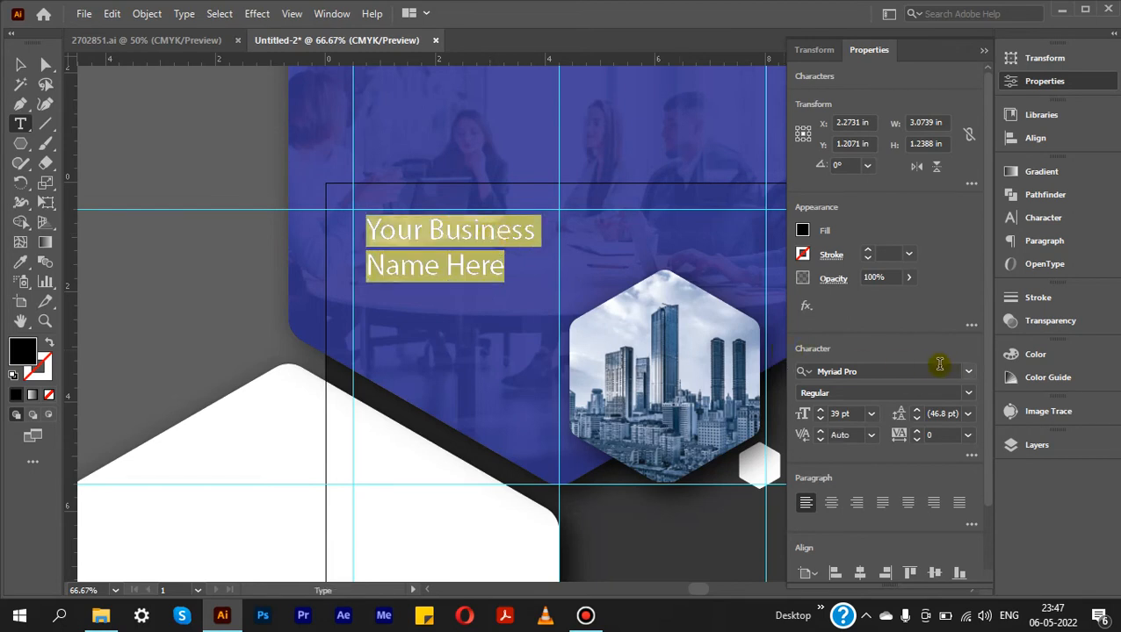
click(966, 373)
text(poppin)
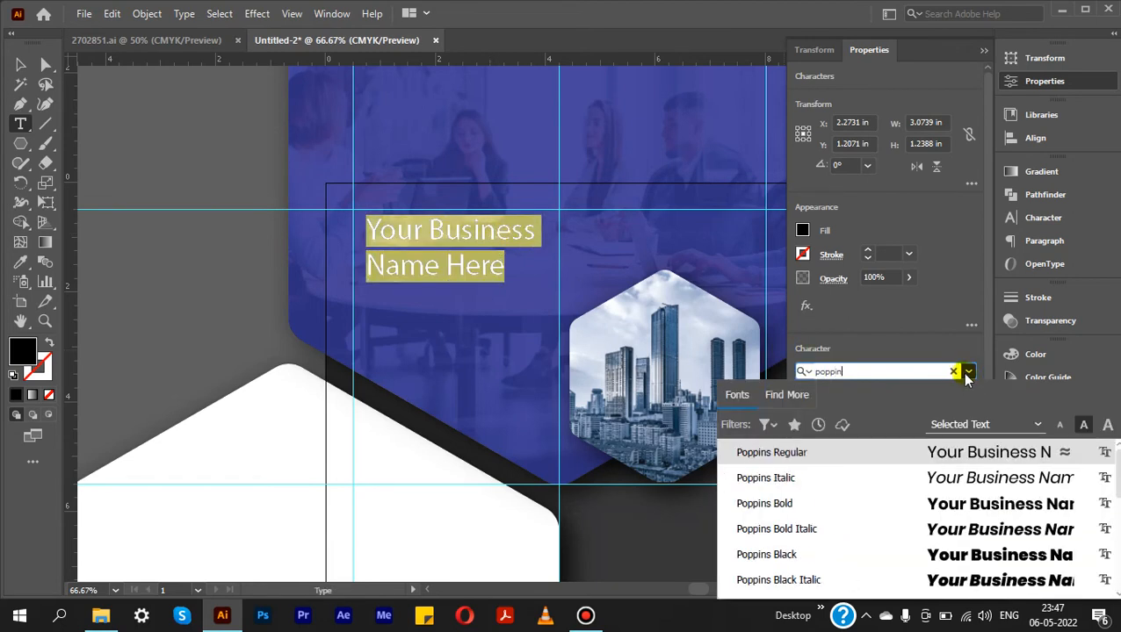
text(s)
click(783, 502)
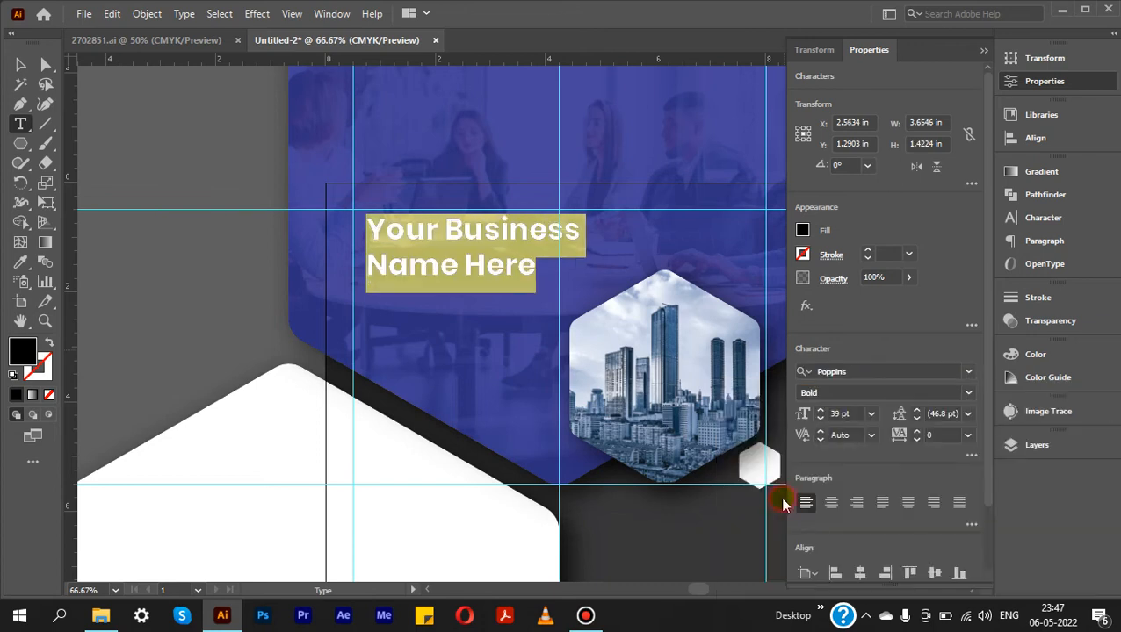
click(821, 410)
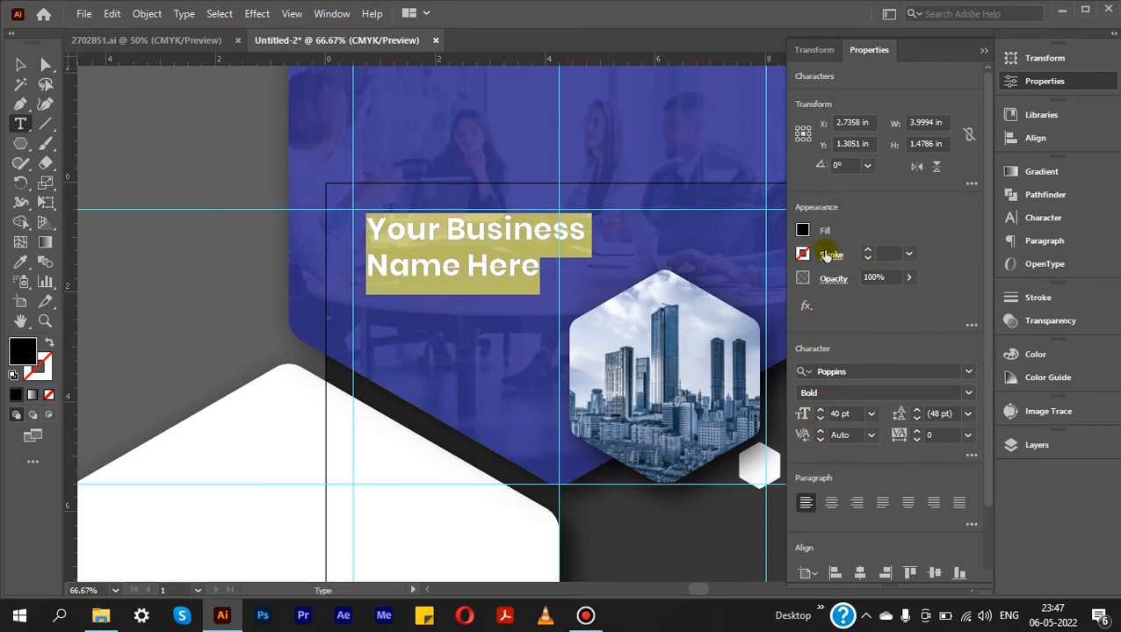
click(804, 231)
click(646, 290)
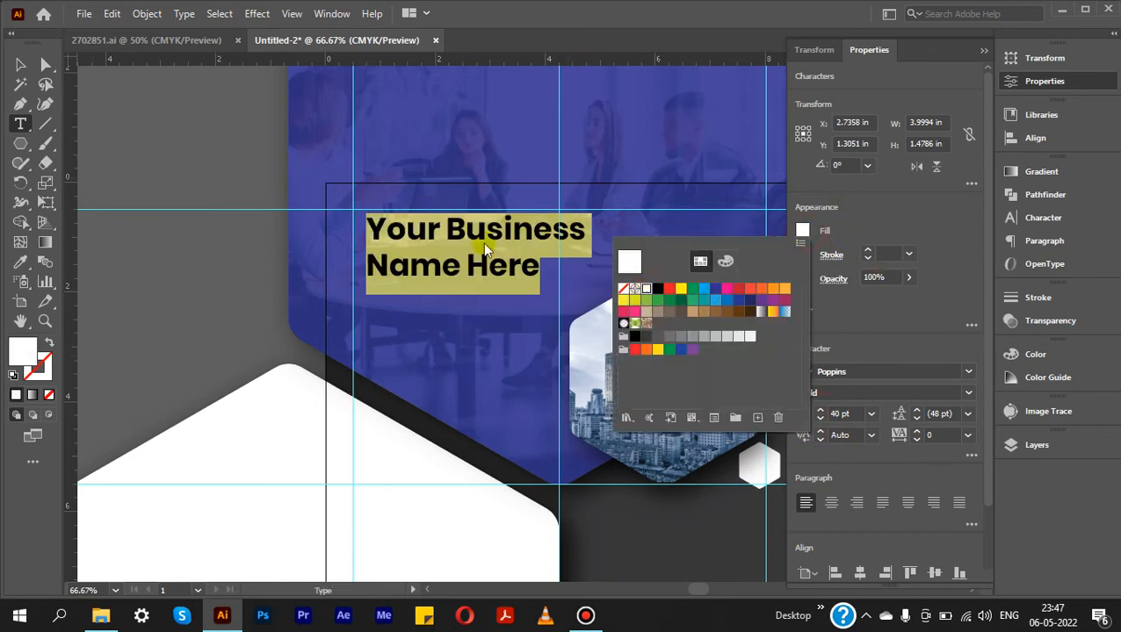
ctrl+click(117, 125)
Step: Move the business name text to the corner where the left and top margin guides meet
scroll(373, 219, up, 4)
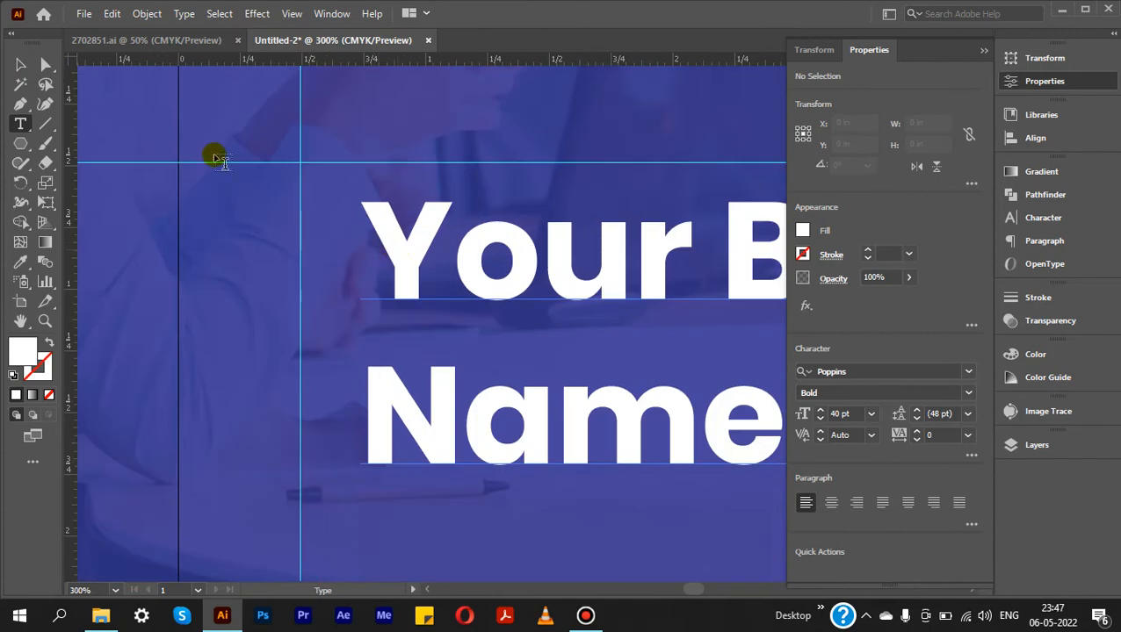
click(20, 66)
drag(397, 224, 341, 192)
Step: Duplicate the business name text straight below itself and replace the copy's wording with "Tagline here"
scroll(342, 193, down, 2)
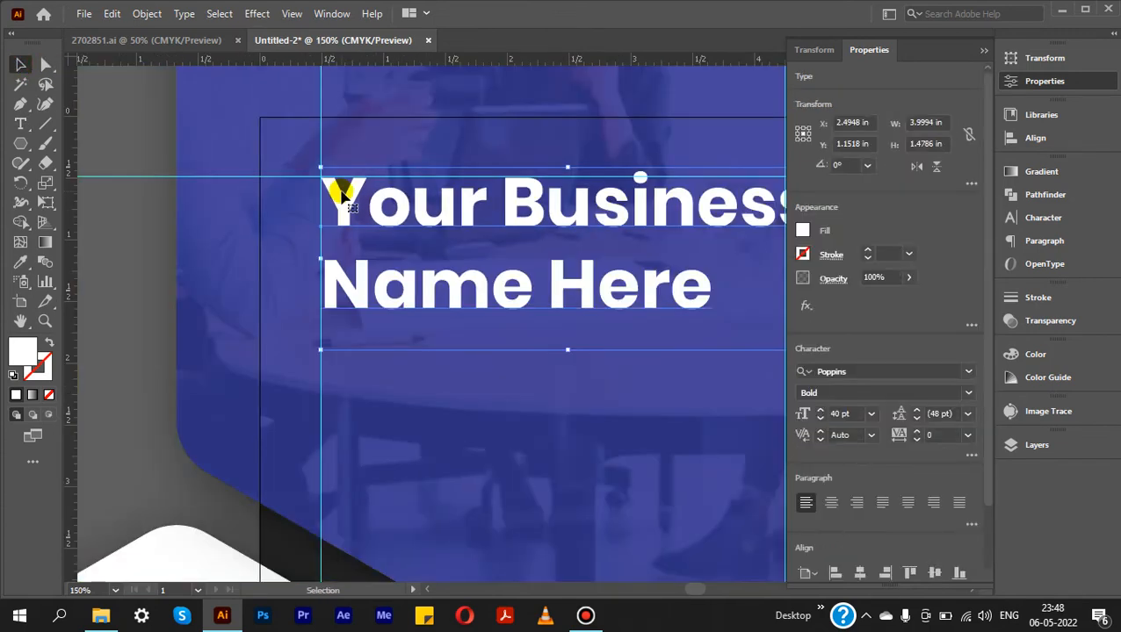
key(alt)
drag(342, 200, 341, 365)
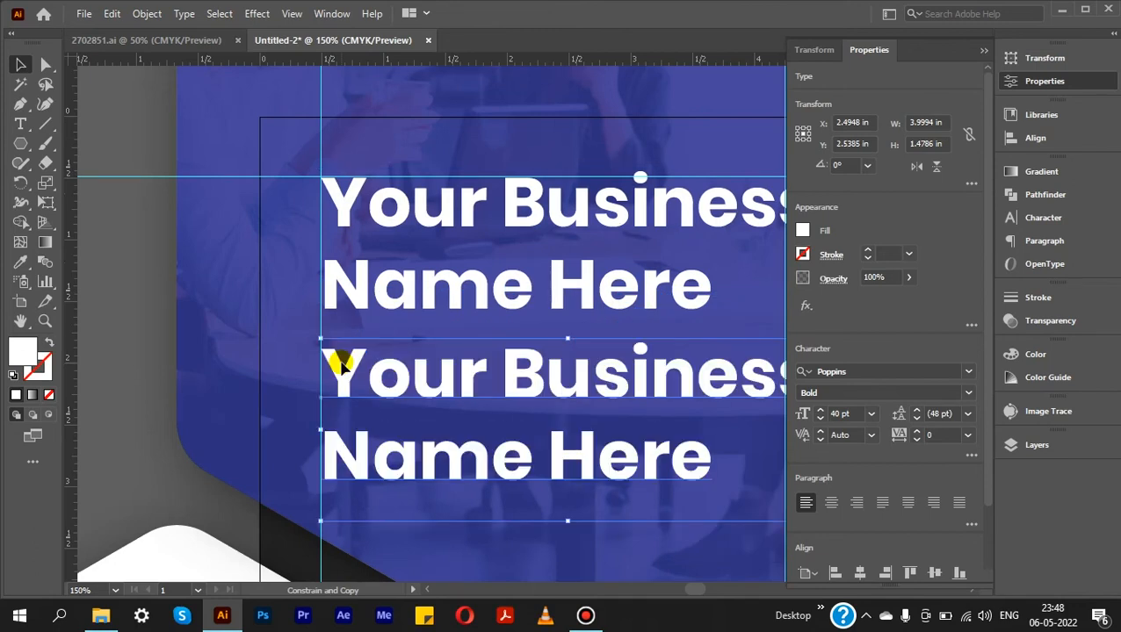
triple_click(342, 362)
key(ctrl+a)
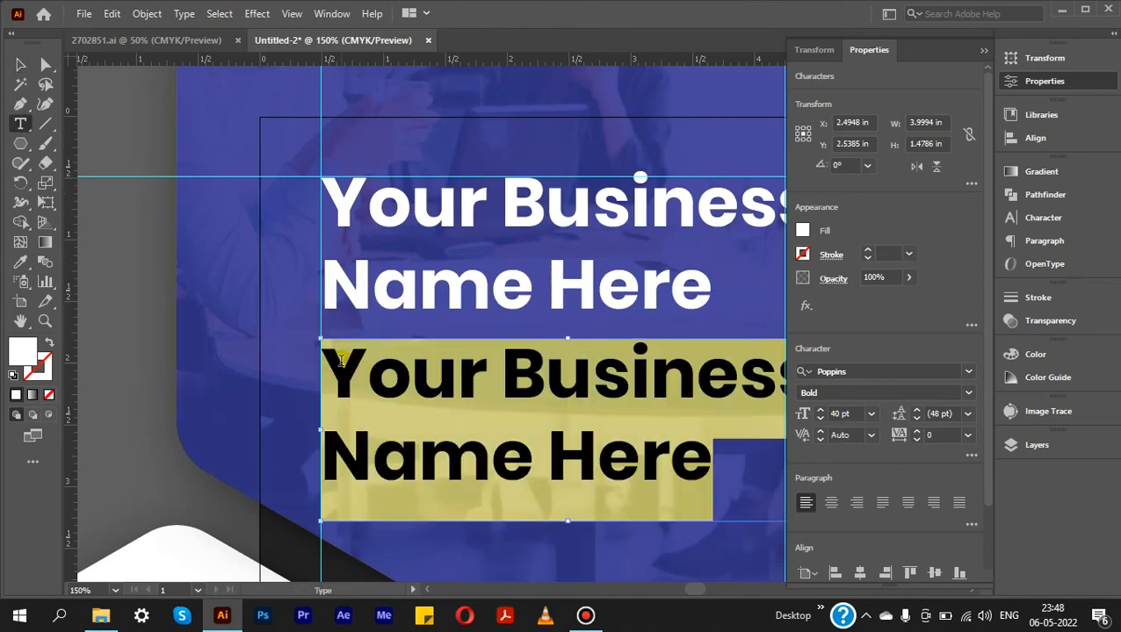
text(Tagline here)
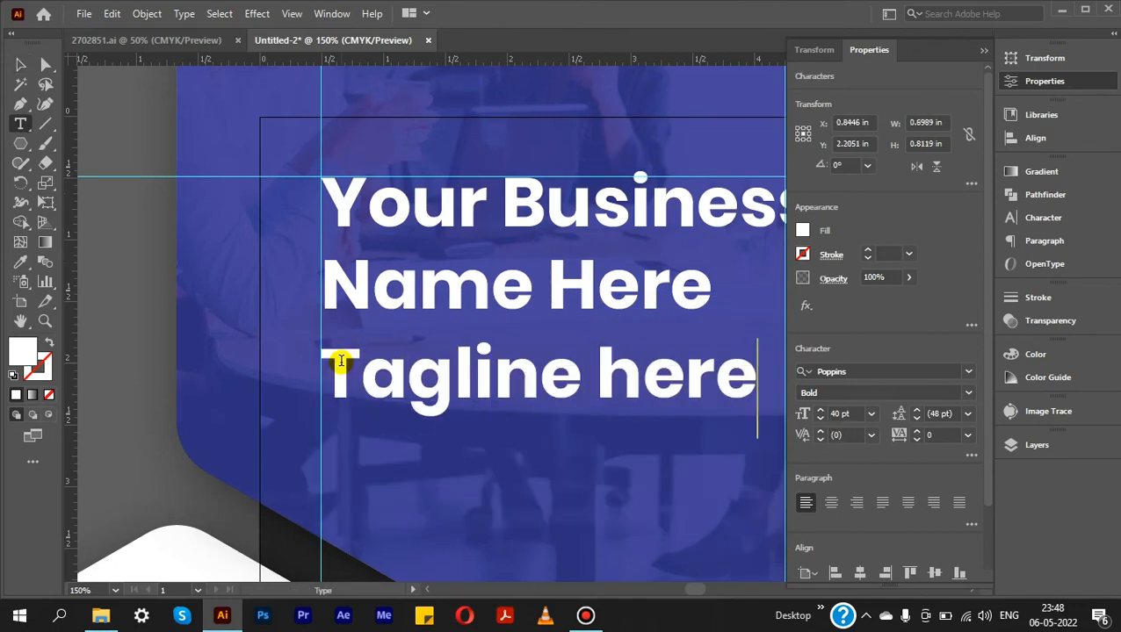
Step: Set the tagline text to Poppins Regular at 25 pt
triple_click(342, 362)
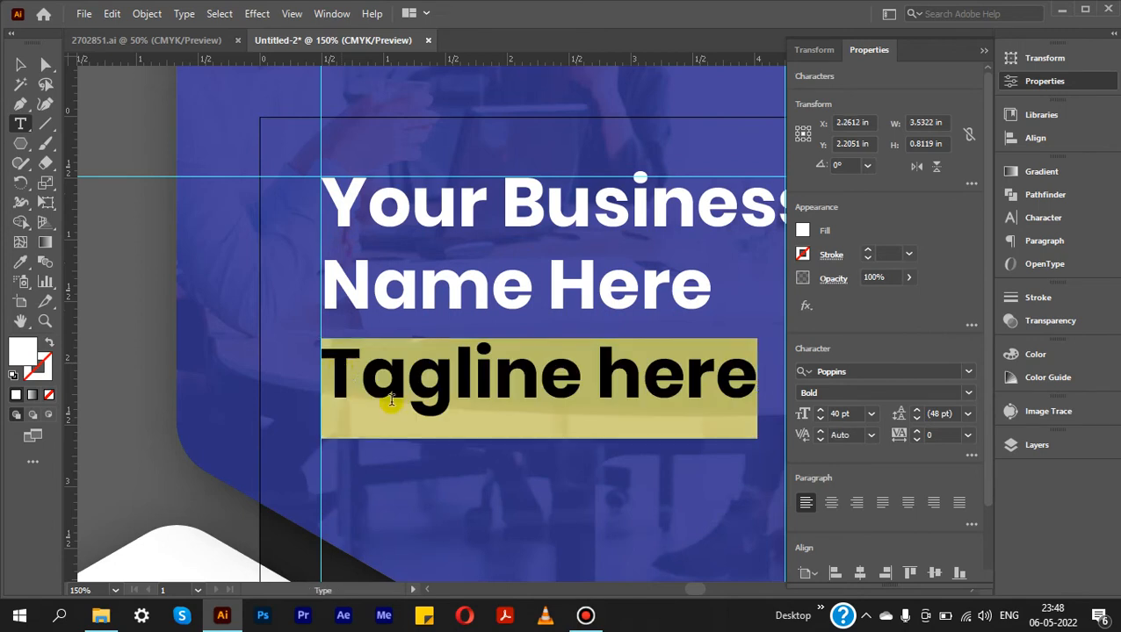
click(969, 393)
click(896, 407)
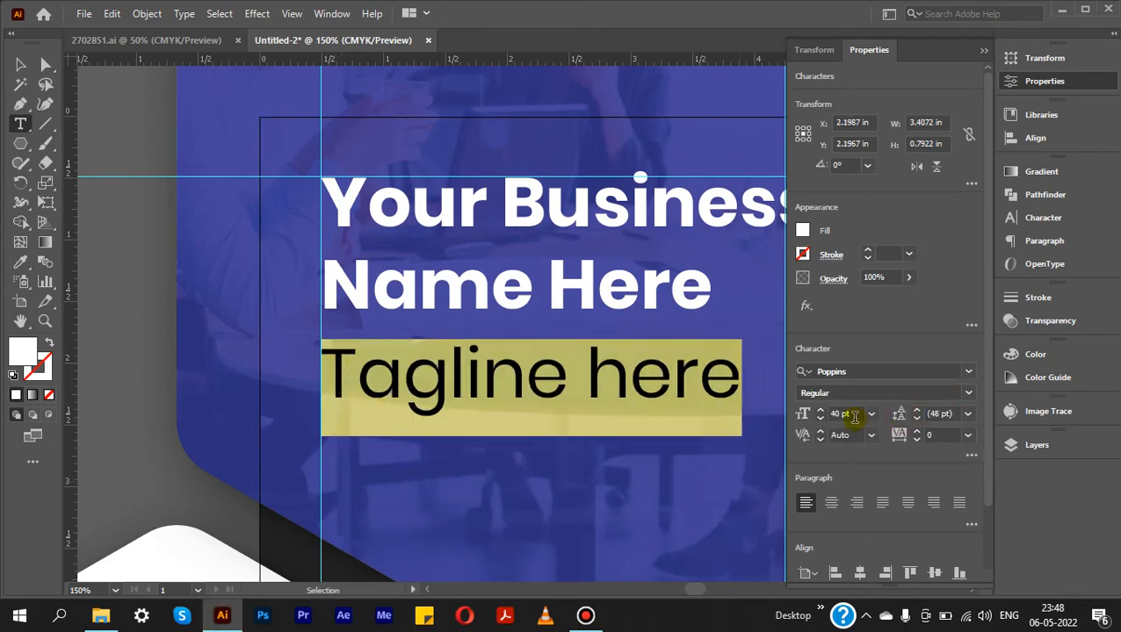
drag(820, 420, 820, 420)
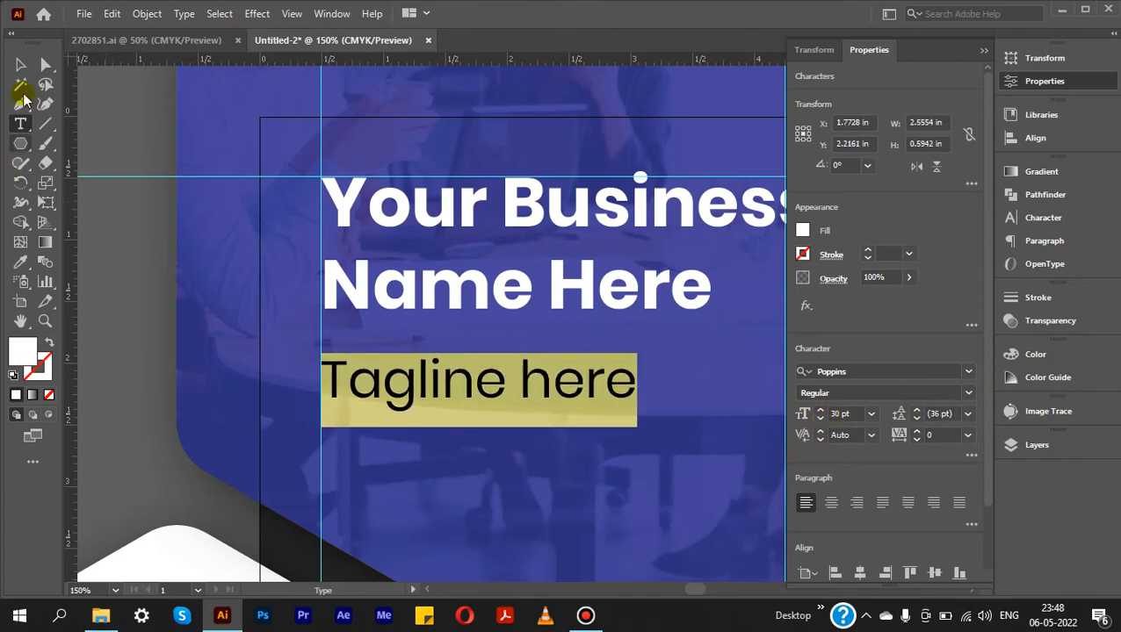
drag(819, 420, 820, 419)
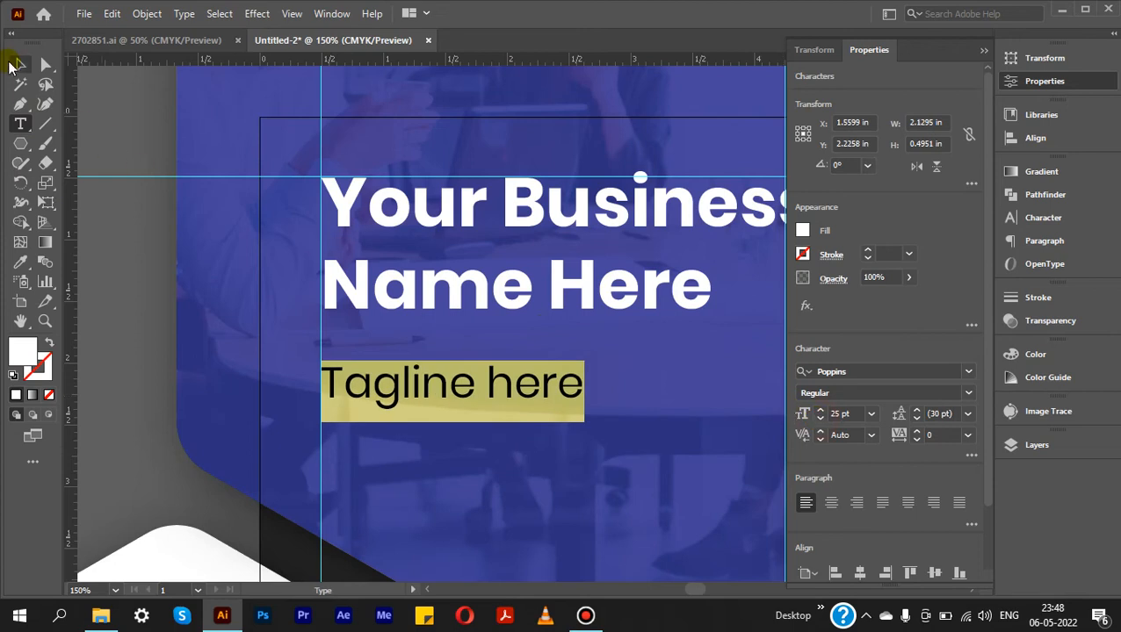
Step: Move the tagline straight up, closer beneath the business name
click(16, 64)
click(264, 308)
drag(387, 386, 388, 375)
drag(388, 375, 387, 356)
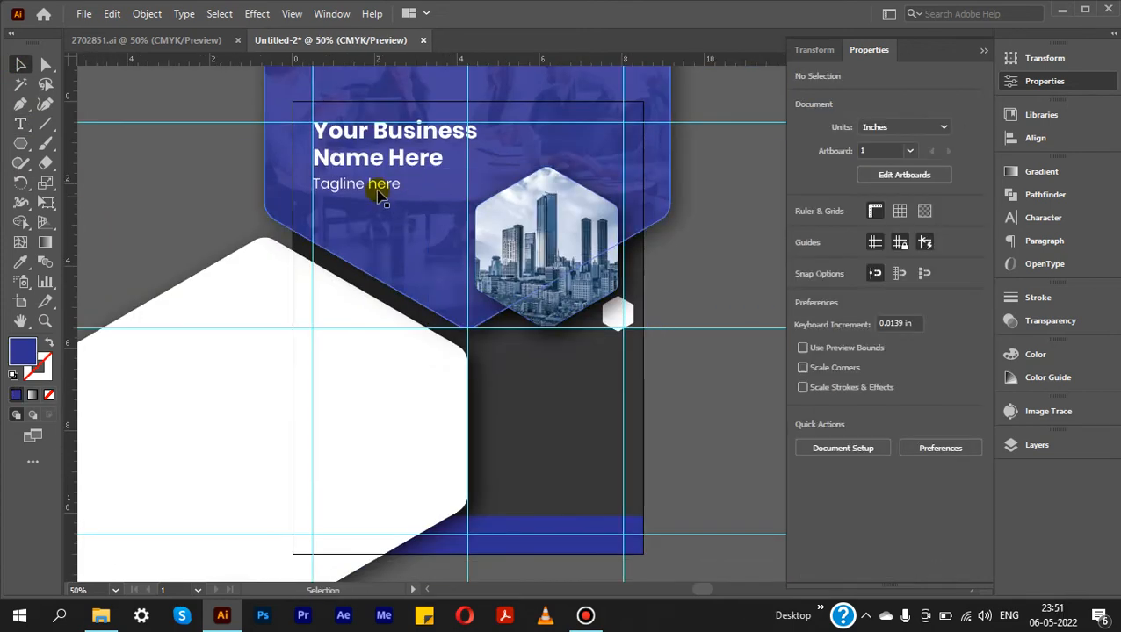
Step: Copy the tagline straight down onto the large white hexagon and give the copy a dark gray fill
drag(379, 195, 371, 373)
click(803, 230)
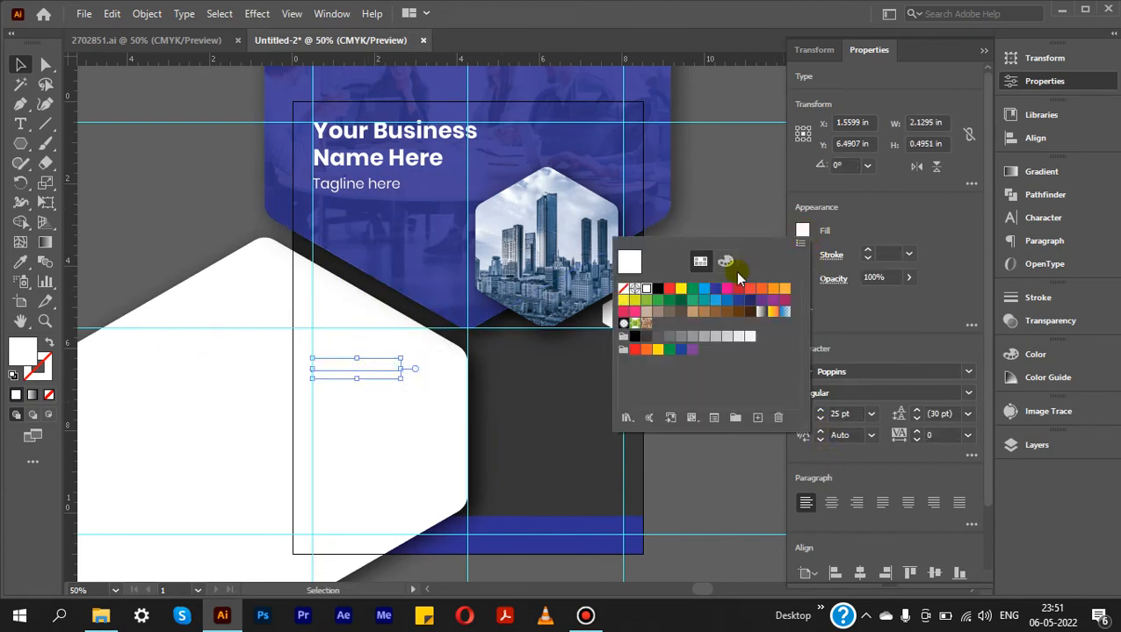
click(641, 331)
click(182, 188)
Step: Replace the wording of the copied text on the white hexagon with "About us :"
scroll(307, 387, up, 1)
scroll(318, 401, up, 1)
double_click(369, 341)
key(ctrl+a)
text(A)
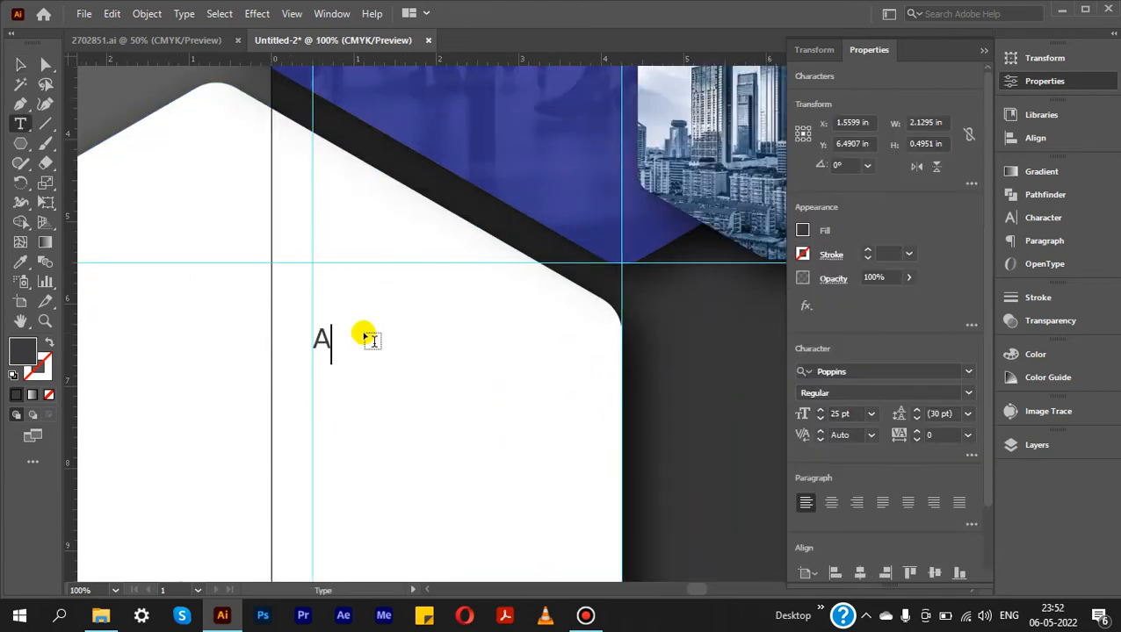
text(bout us :)
key(Escape)
Step: Reduce the "About us :" heading to 20 pt and move it up just below the middle horizontal guide
scroll(327, 328, up, 1)
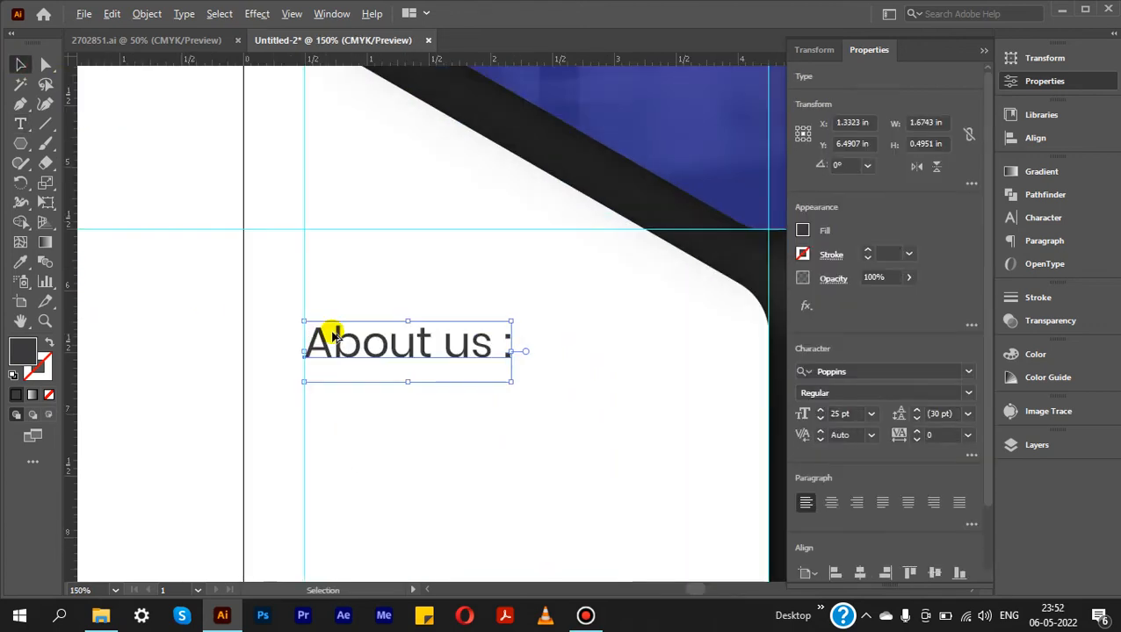
click(821, 420)
click(820, 420)
click(820, 420)
click(821, 420)
drag(430, 349, 435, 290)
Step: Create a text frame about 3.76 in by 0.99 in under the "About us :" heading and fill it with a lorem ipsum paragraph
click(460, 407)
key(space)
drag(484, 393, 438, 350)
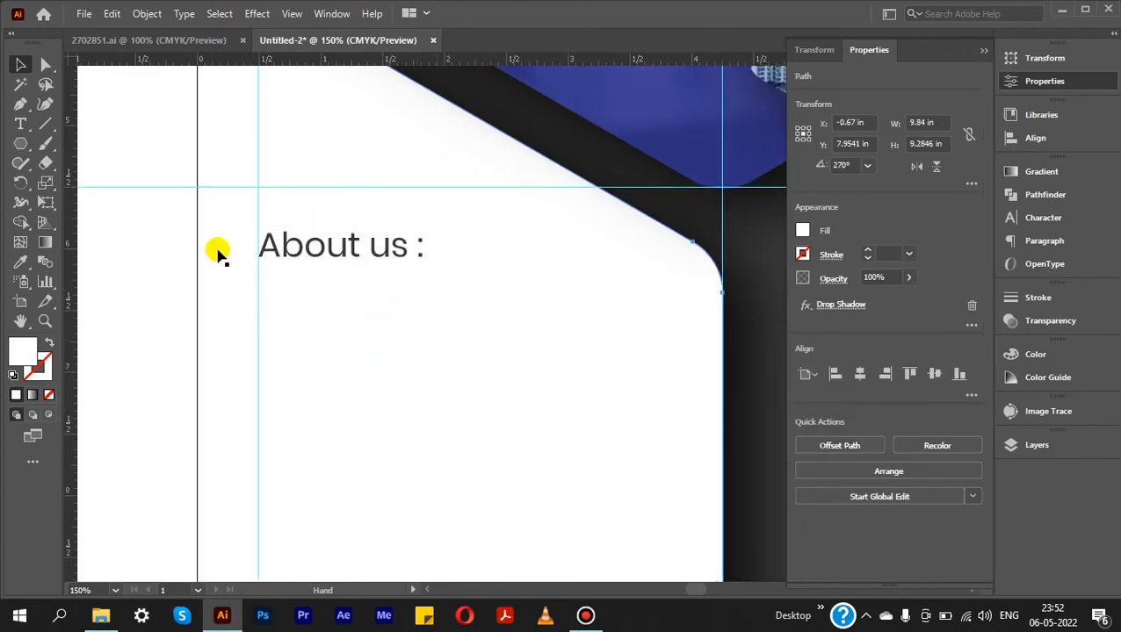
click(20, 124)
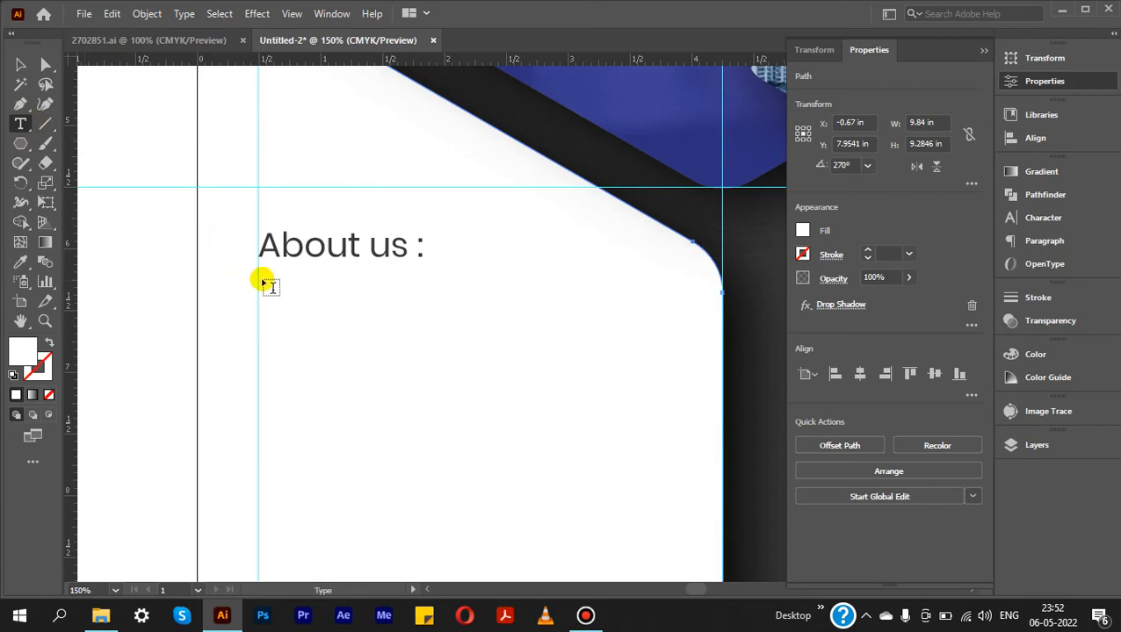
drag(259, 276, 718, 397)
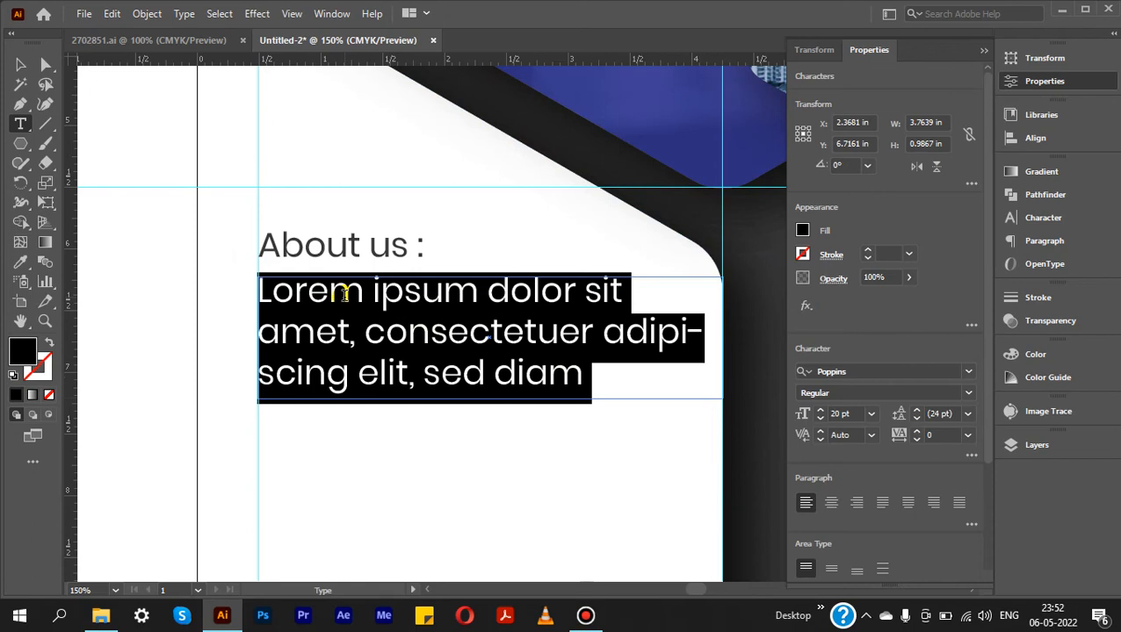
key(Escape)
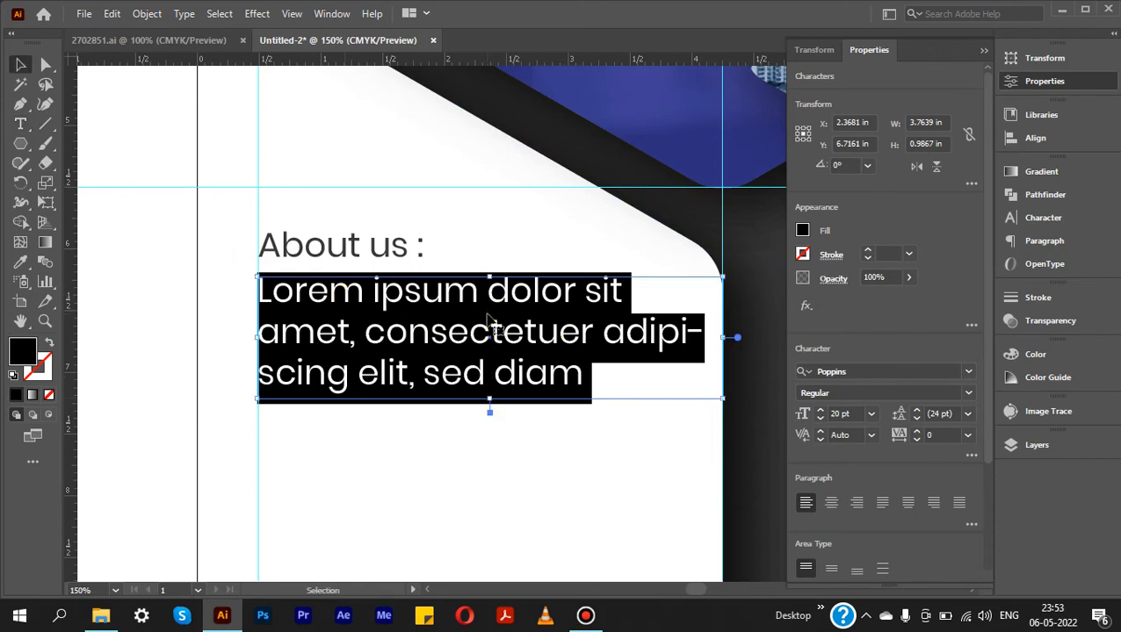
key(ctrl+z)
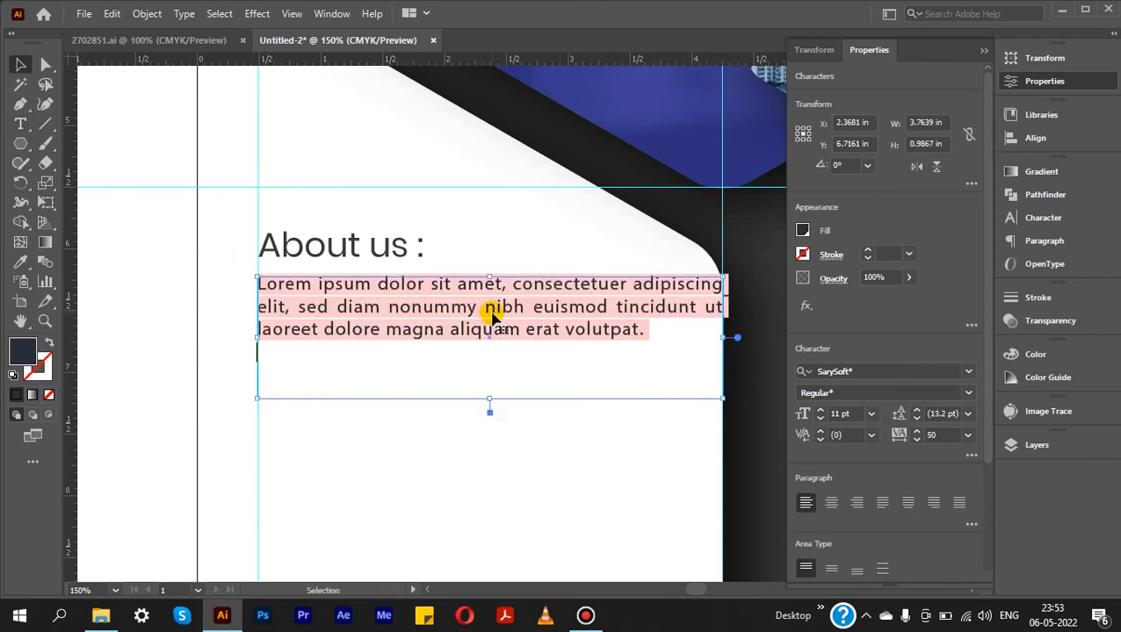
key(ctrl+z)
Step: Change the font of the lorem ipsum paragraph under "About us :" to Poppins Regular, keeping 11 pt and 50 tracking
click(869, 371)
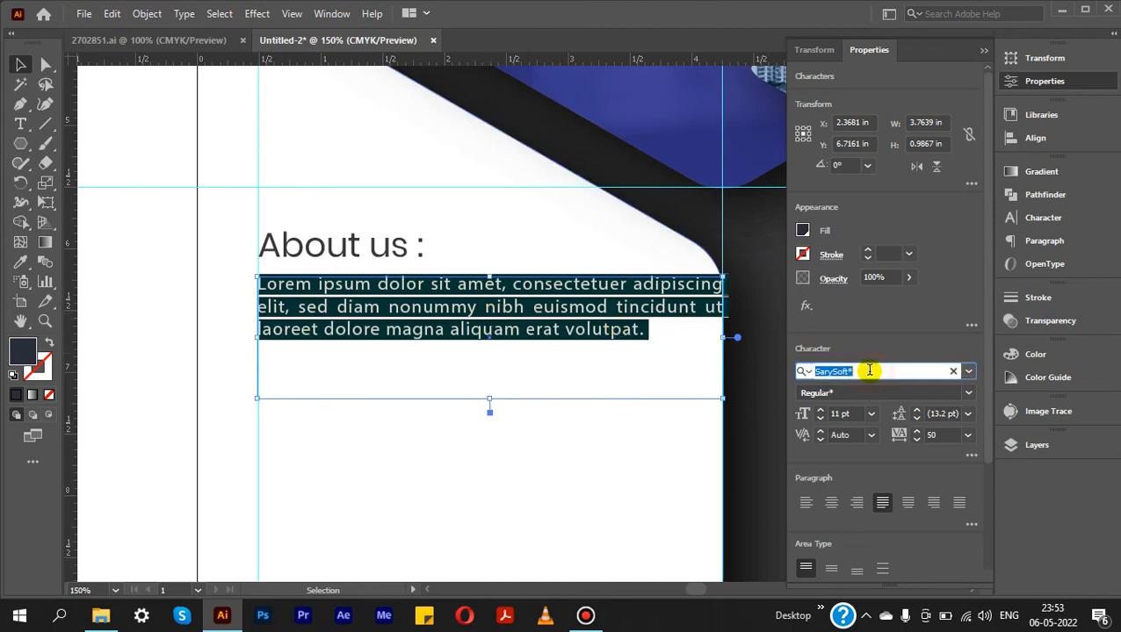
click(803, 452)
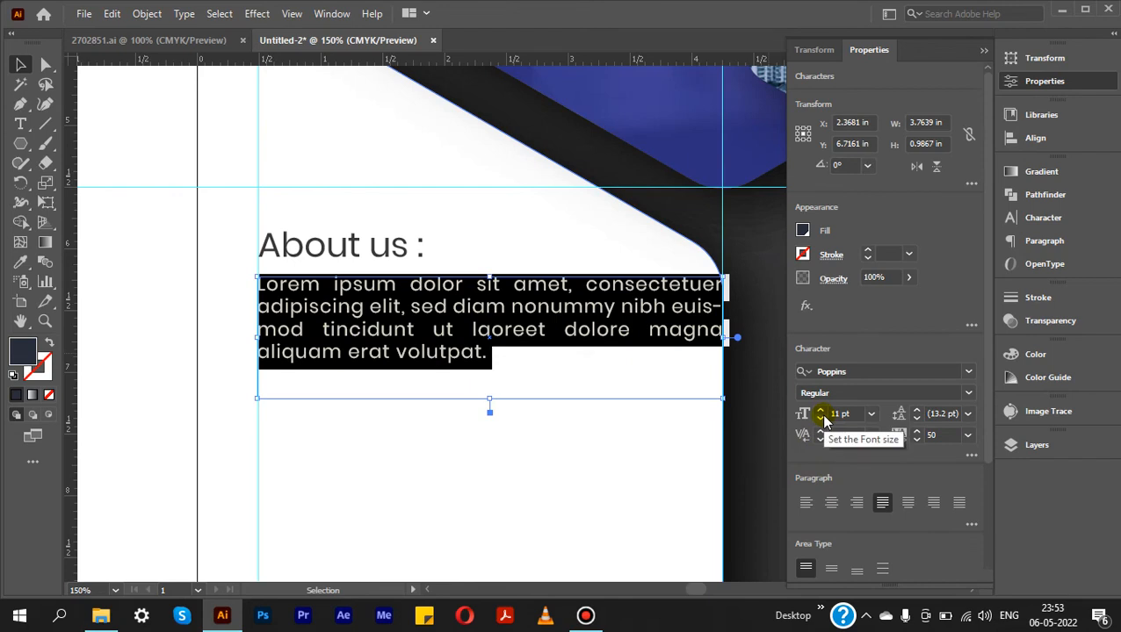
double_click(945, 437)
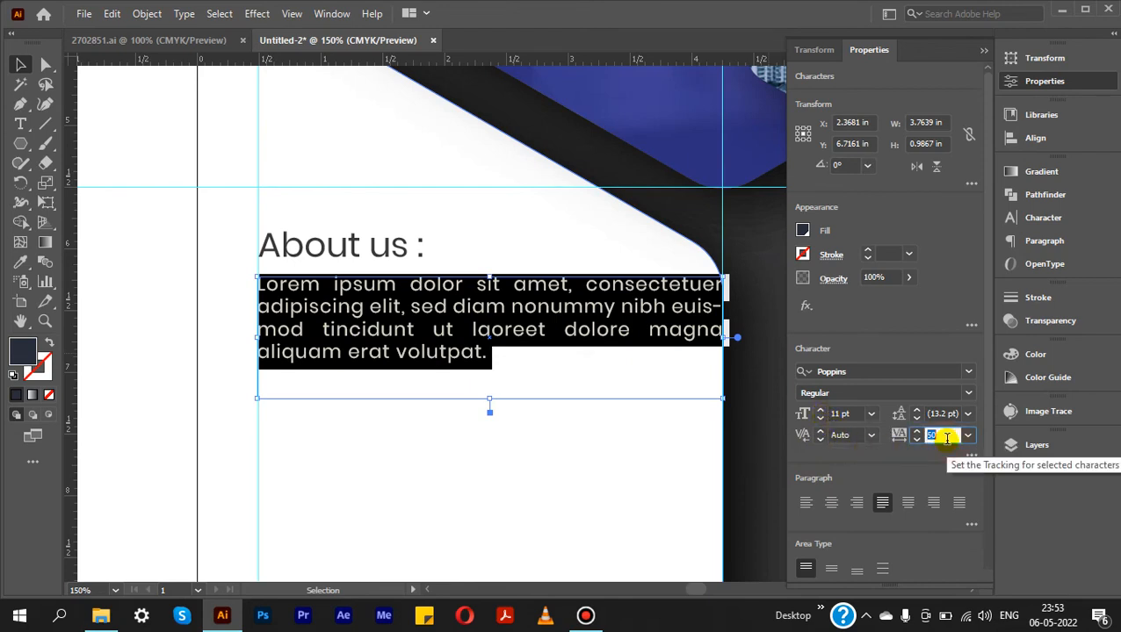
click(955, 437)
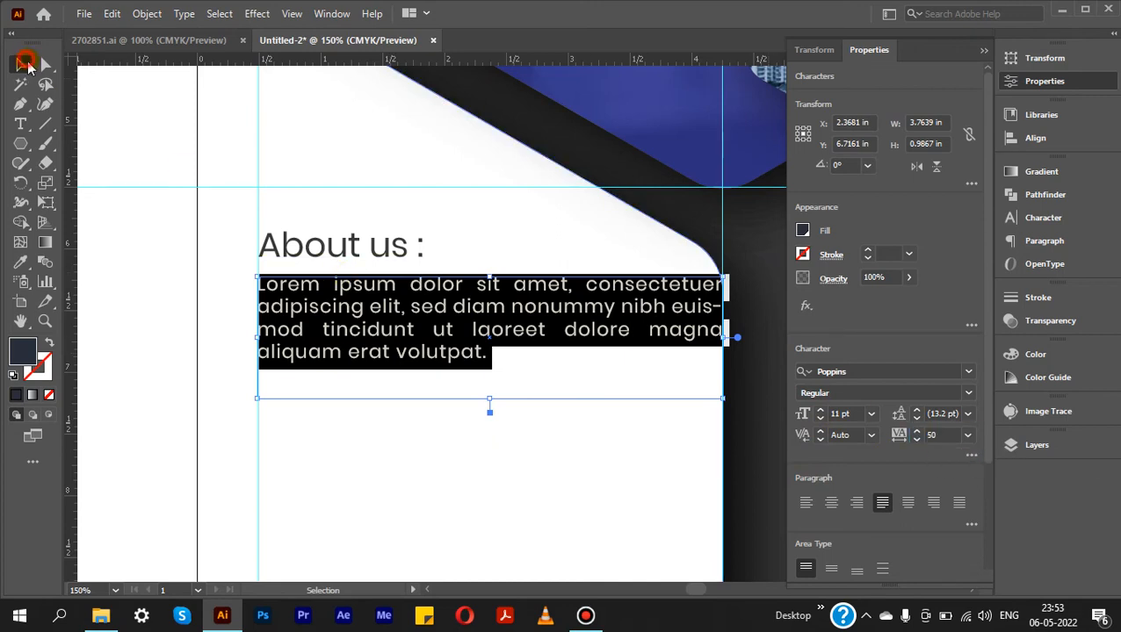
click(156, 258)
scroll(158, 265, down, 1)
drag(159, 290, 212, 247)
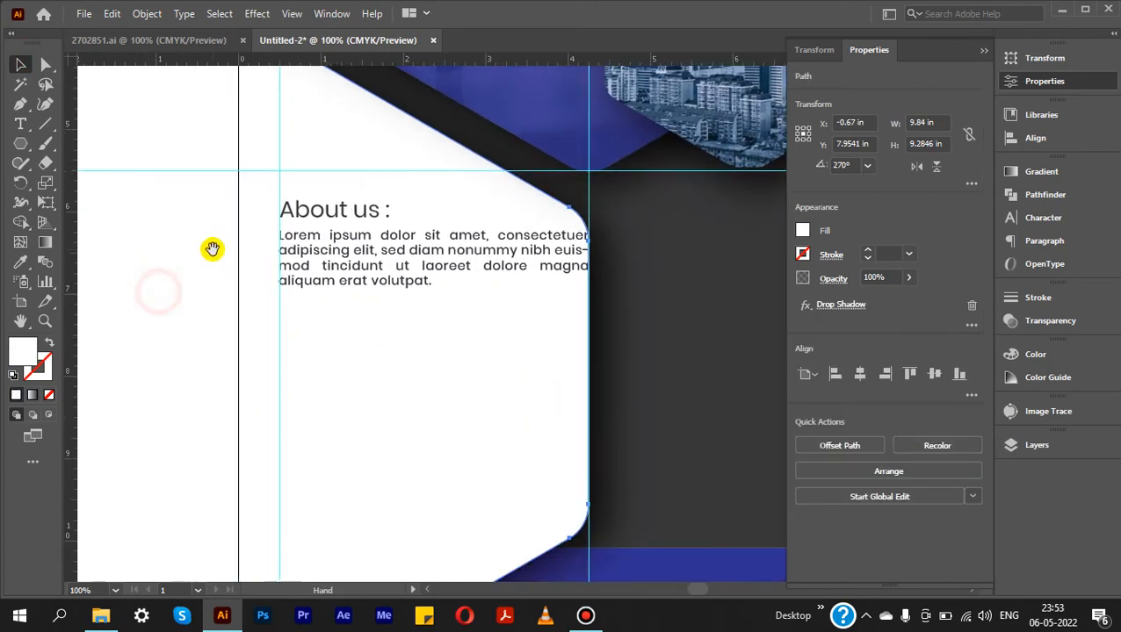
scroll(215, 251, down, 1)
click(274, 318)
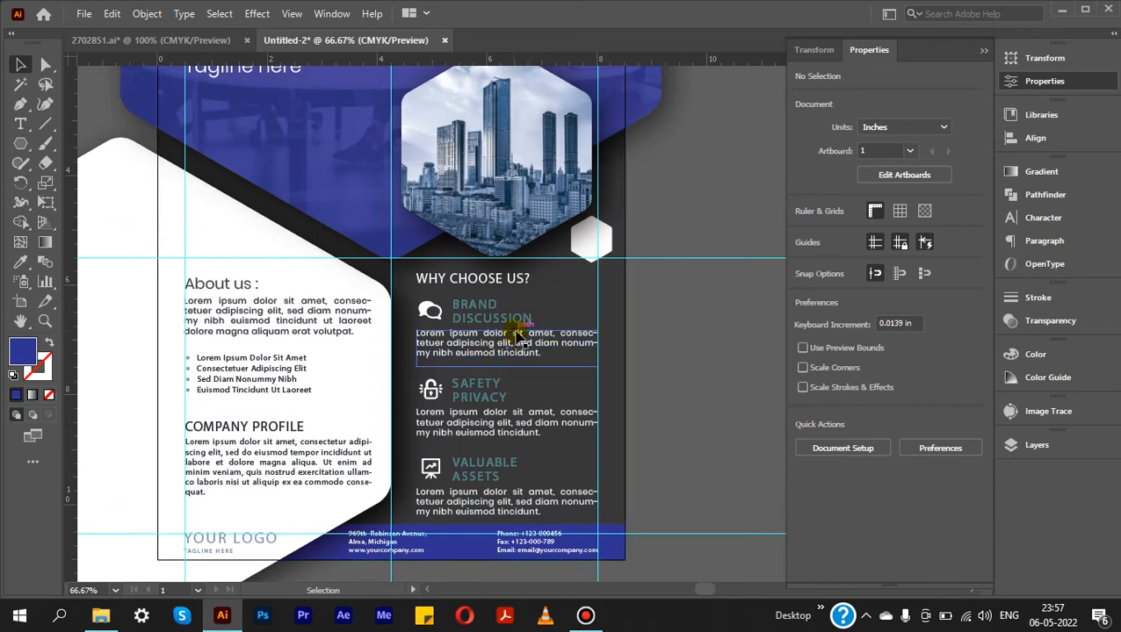
scroll(272, 318, up, 1)
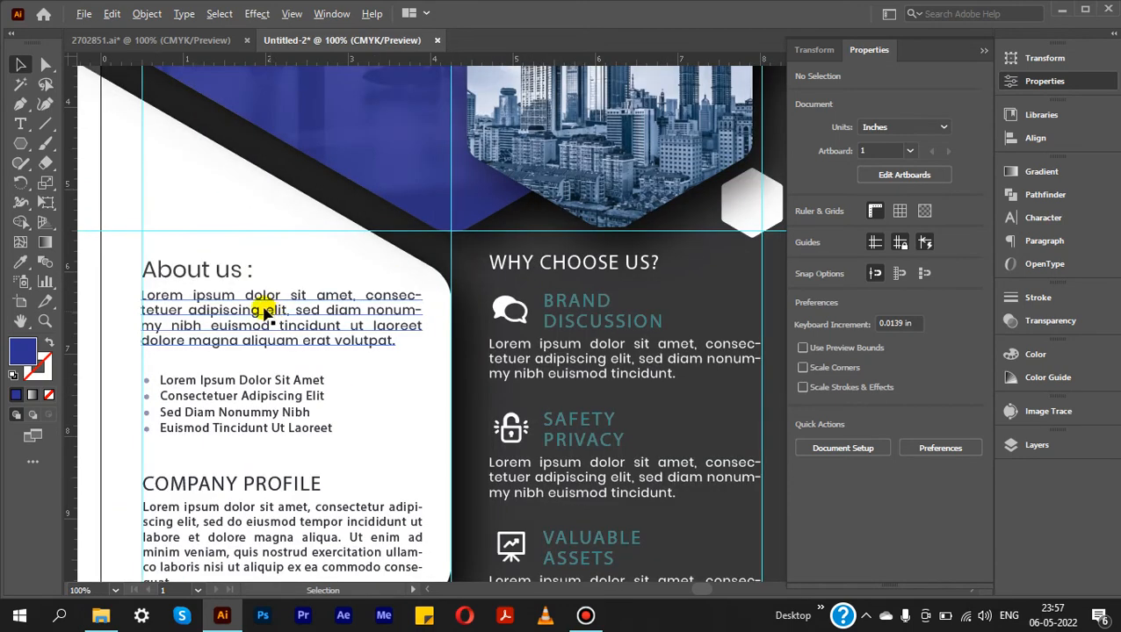
Step: Try to enlarge the speech-bubble icon beside the "Brand Discussion" heading and undo the change
scroll(214, 348, down, 1)
scroll(448, 362, up, 1)
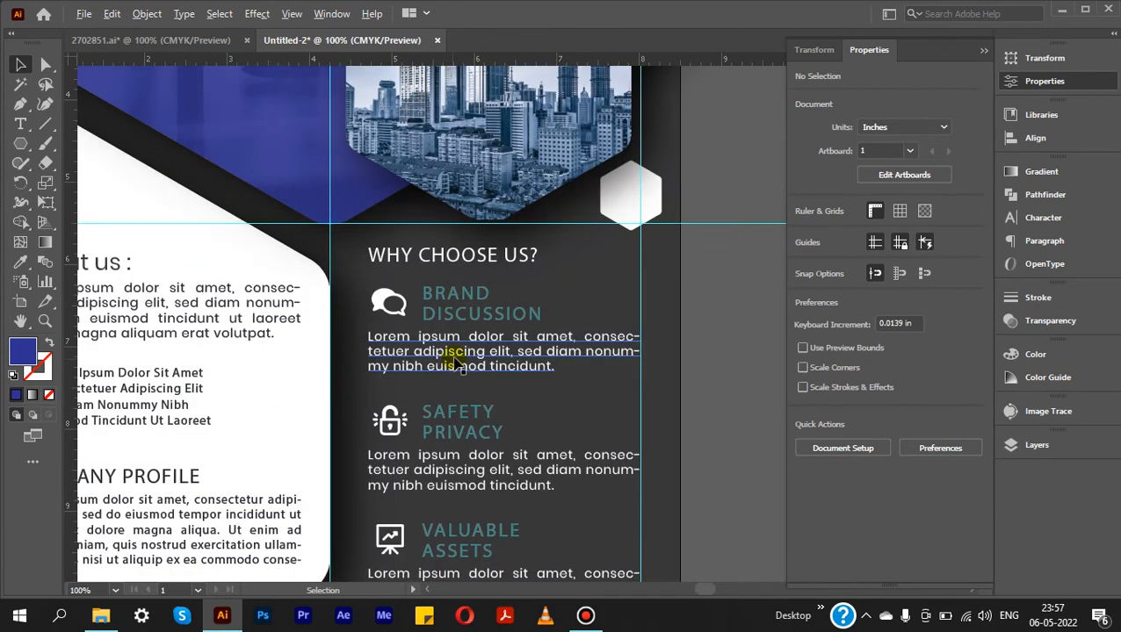
scroll(461, 386, down, 1)
click(732, 339)
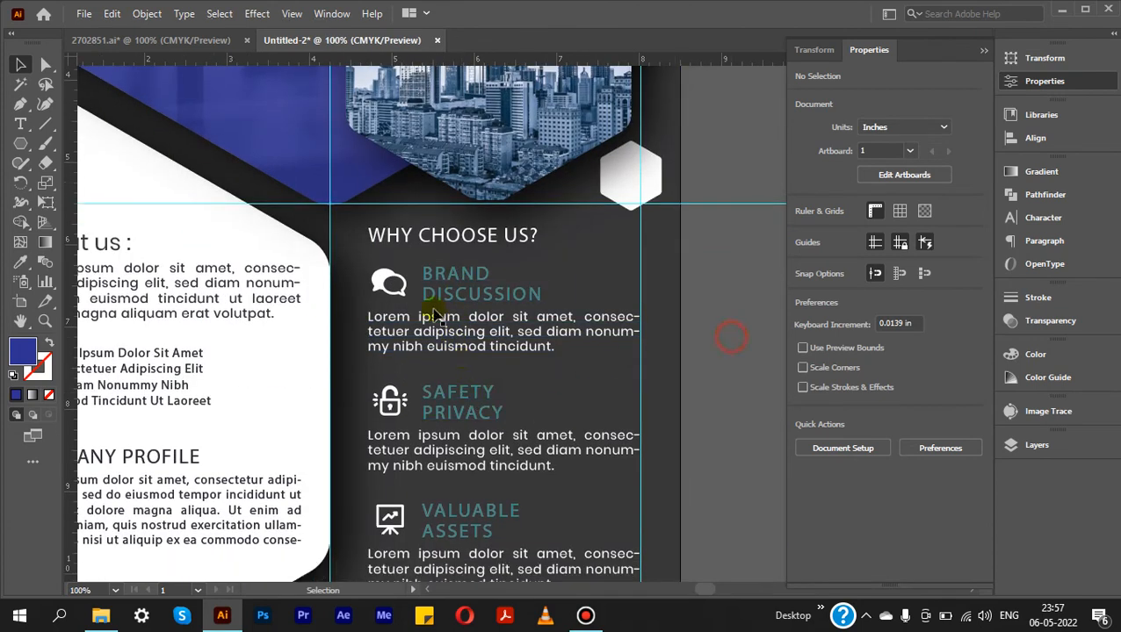
click(392, 286)
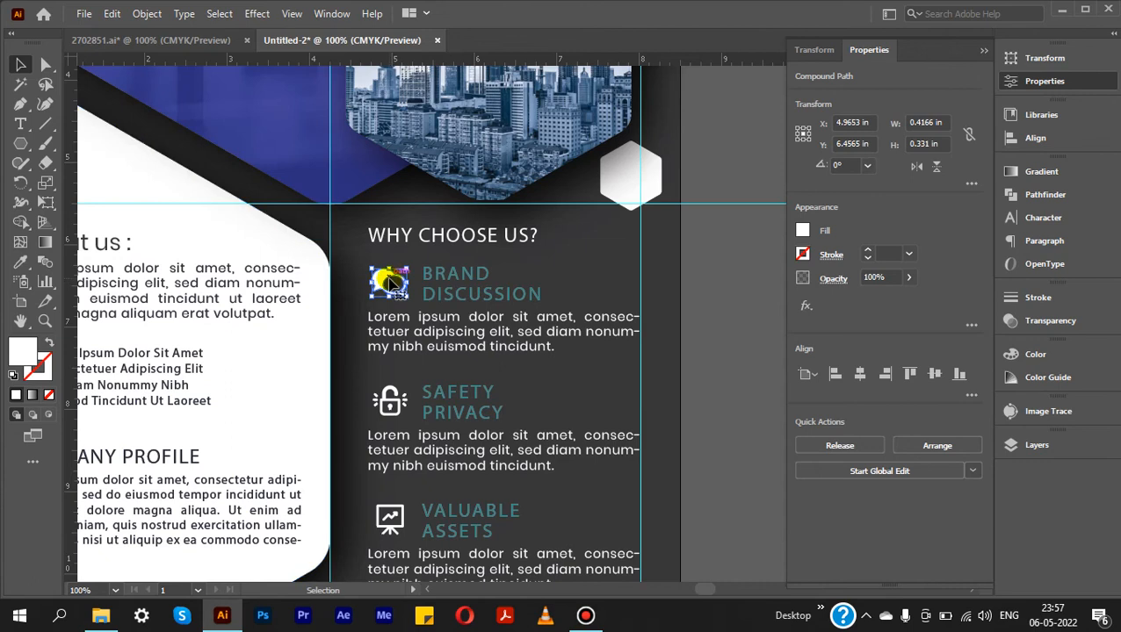
click(711, 288)
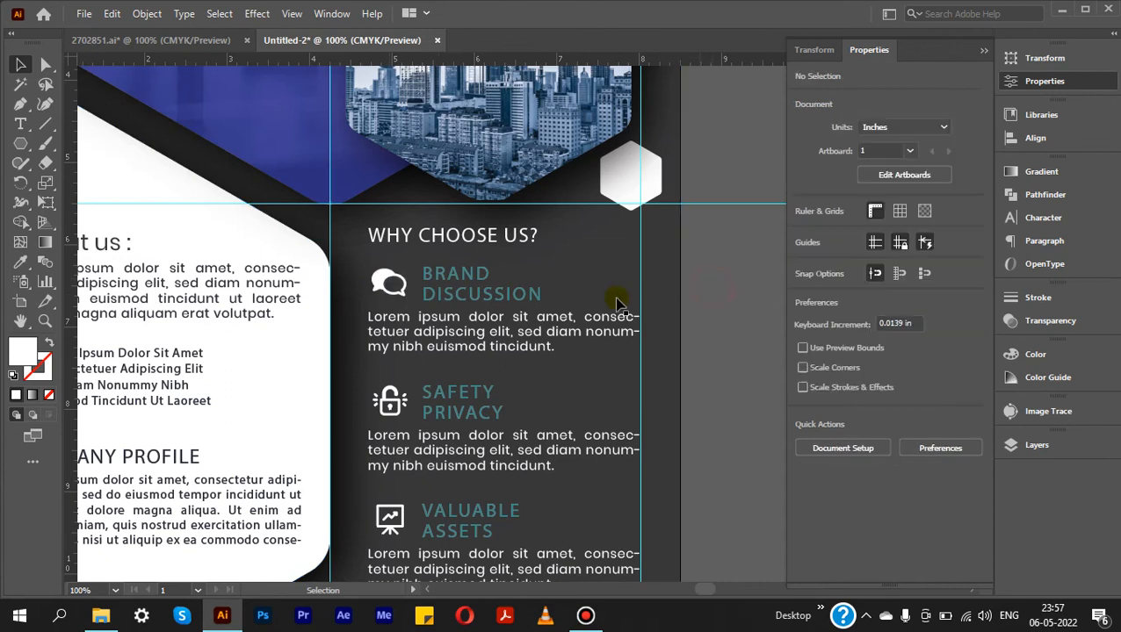
click(386, 279)
scroll(397, 281, up, 2)
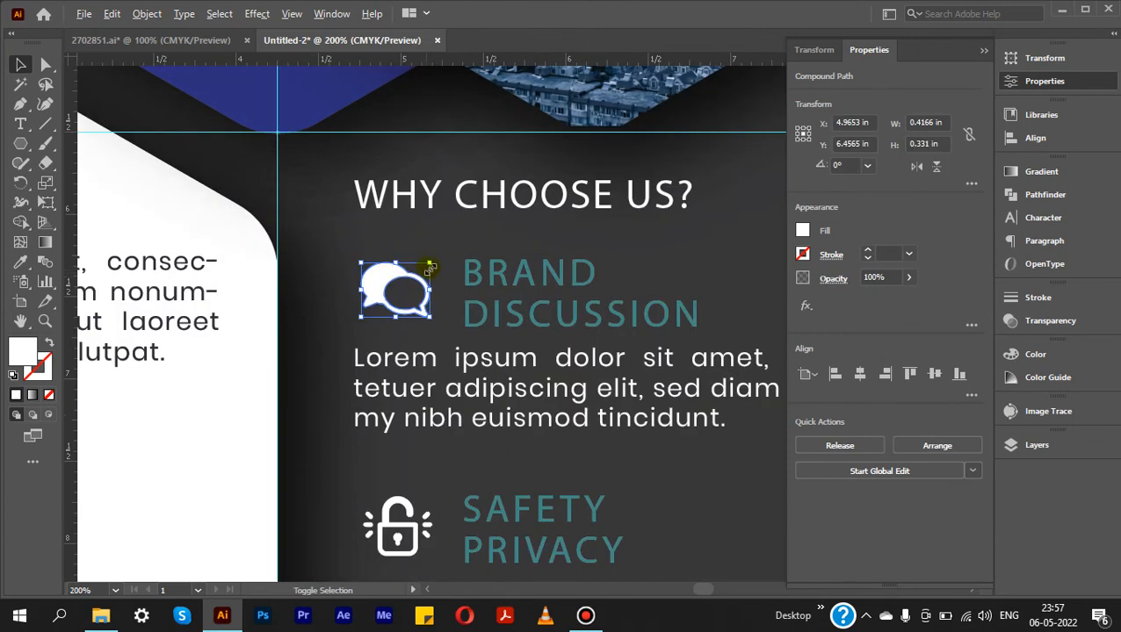
drag(431, 265, 513, 240)
key(ctrl+z)
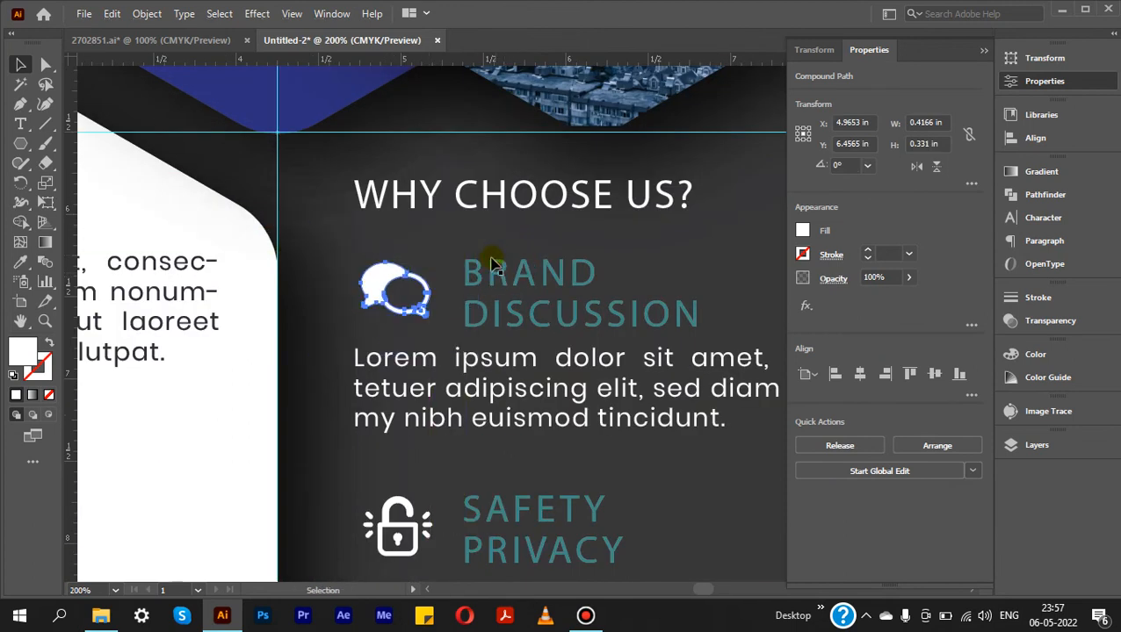
Step: Examine the remaining service entries, the contact details in the blue strip and the logo at the bottom of the flyer
scroll(430, 265, down, 1)
scroll(406, 290, down, 1)
scroll(439, 395, down, 4)
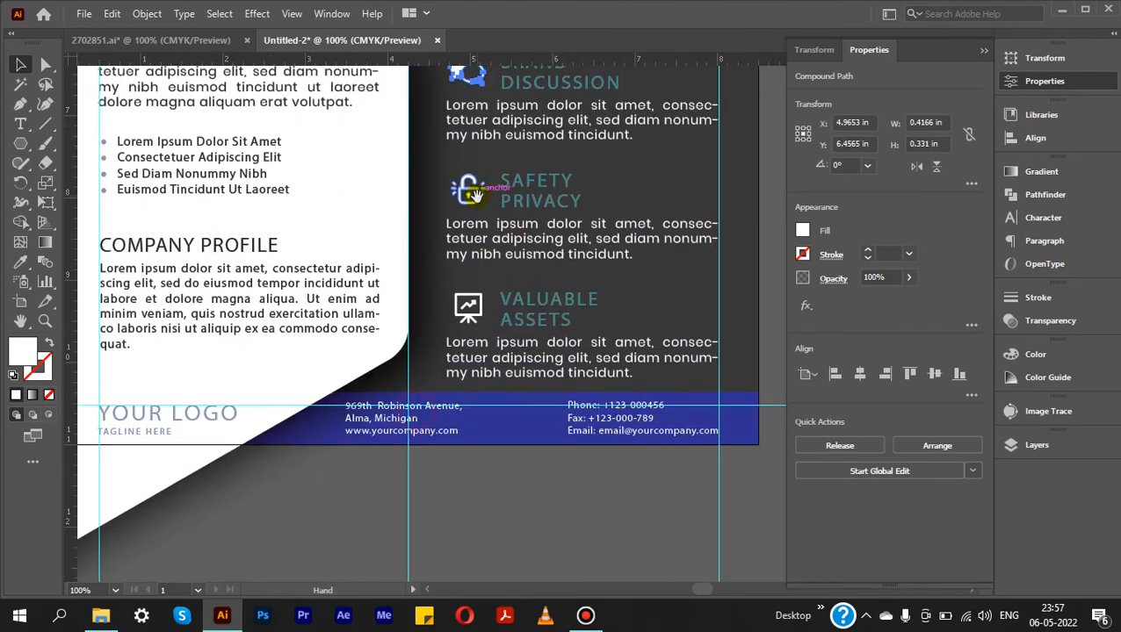
click(570, 455)
scroll(583, 452, up, 1)
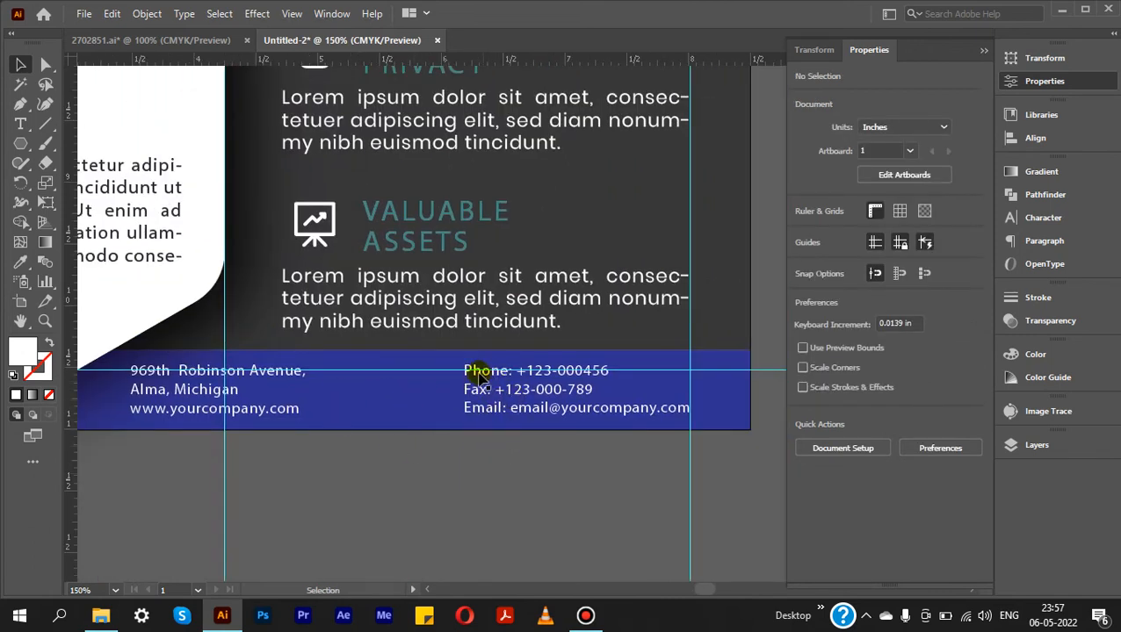
click(360, 462)
drag(354, 495, 470, 508)
drag(332, 517, 408, 519)
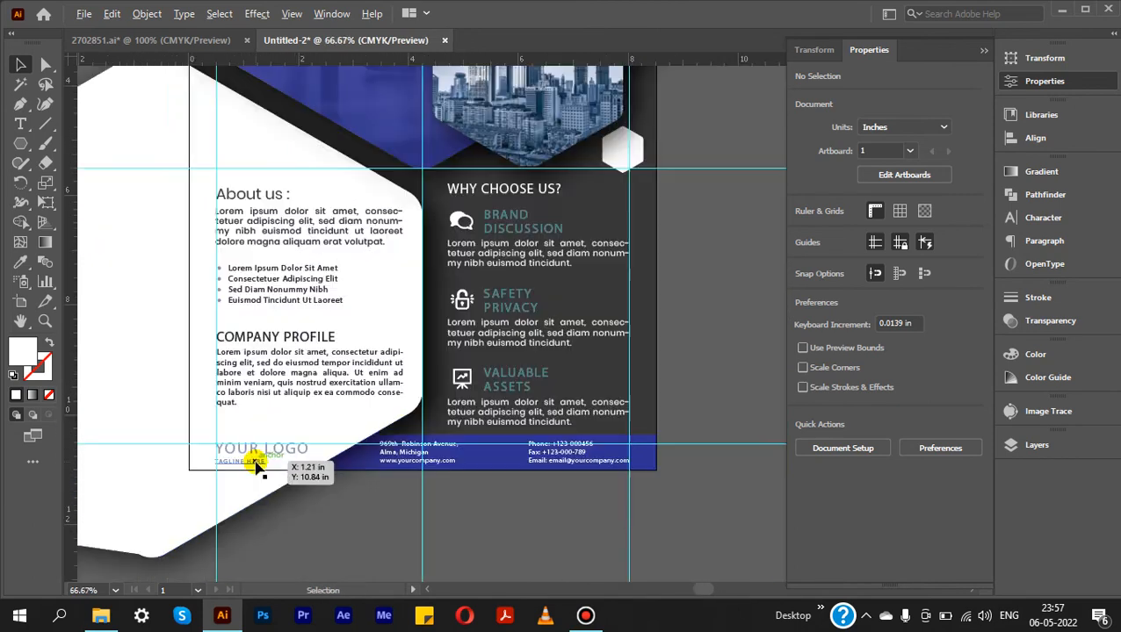
scroll(244, 452, down, 2)
drag(283, 354, 292, 450)
scroll(293, 450, down, 1)
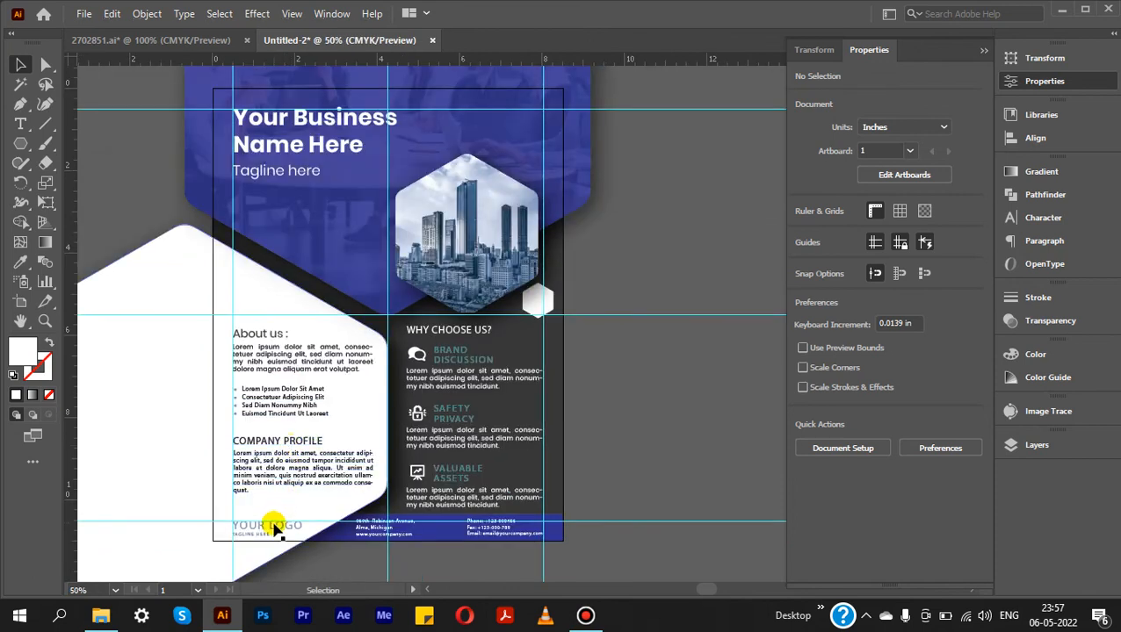
Step: Place a copy of the "YOUR LOGO" and tagline group in the flyer's upper-right corner, against the top and right margin guides
click(269, 527)
drag(620, 261, 588, 338)
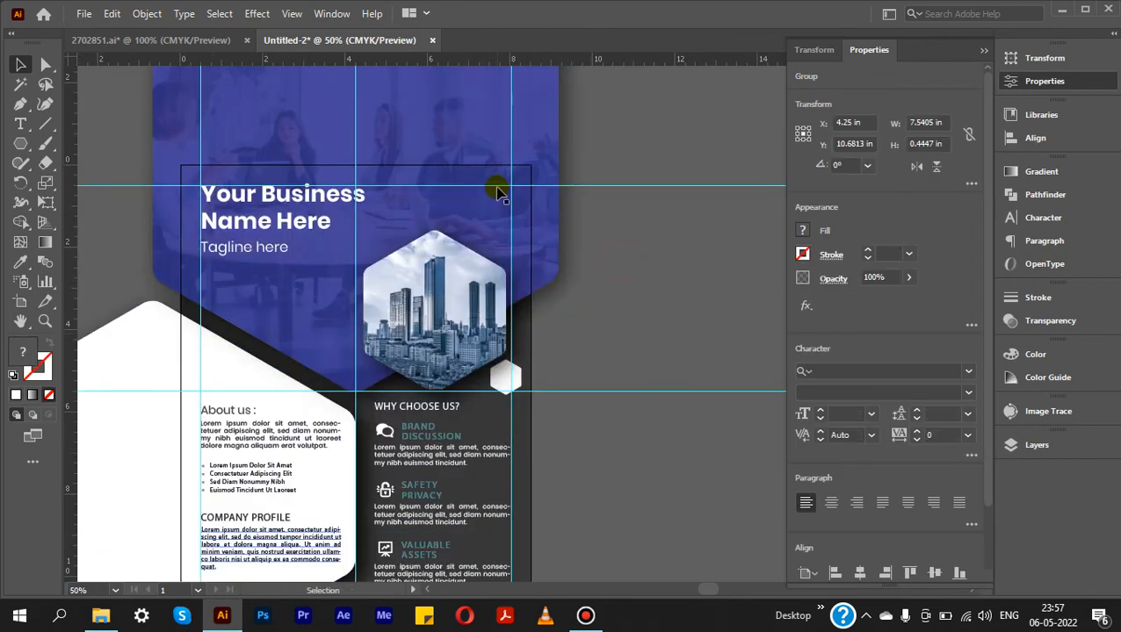
drag(332, 419, 462, 216)
click(400, 392)
key(ctrl+minus)
drag(367, 468, 535, 210)
scroll(541, 195, up, 6)
drag(522, 294, 490, 215)
scroll(479, 208, down, 4)
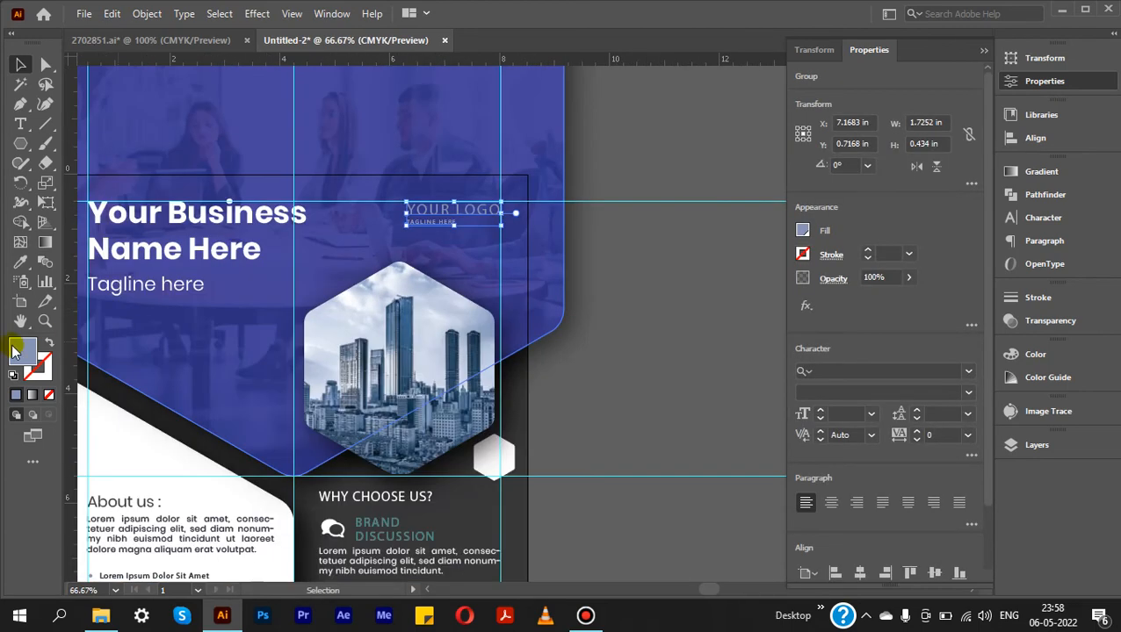
Step: Recolor the copied logo and tagline in the upper-right corner to white
double_click(18, 350)
drag(270, 326, 249, 287)
click(648, 311)
key(ctrl+minus)
click(646, 272)
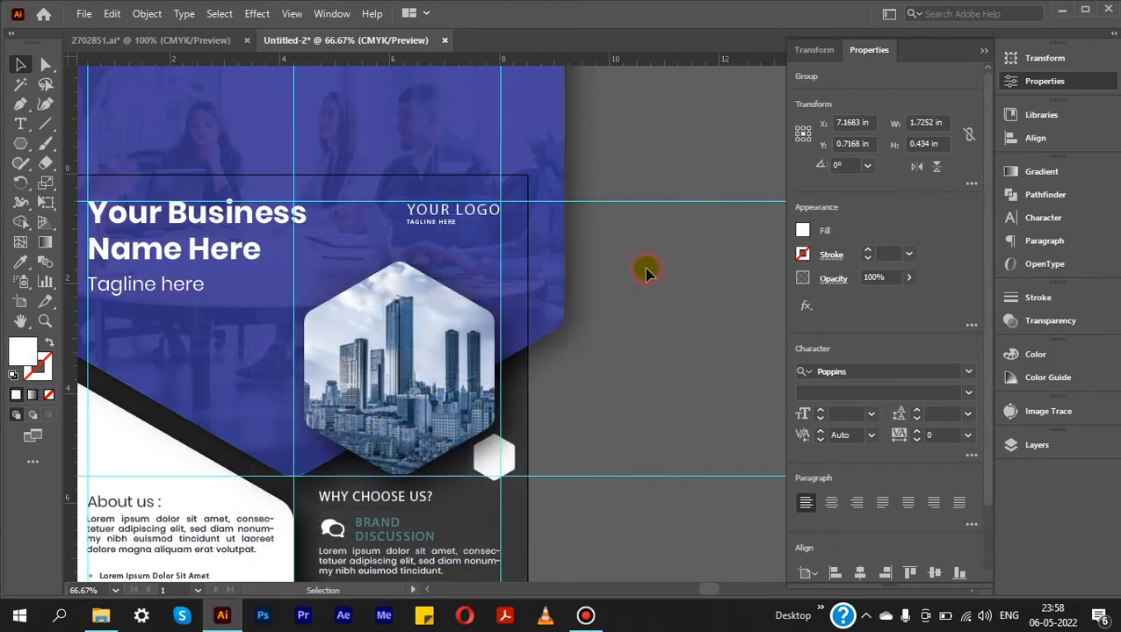
Step: Create an 8.5 by 11 in rectangle over the artwork and fill it with orange
drag(685, 234, 647, 262)
scroll(672, 245, down, 1)
drag(19, 151, 70, 142)
click(228, 148)
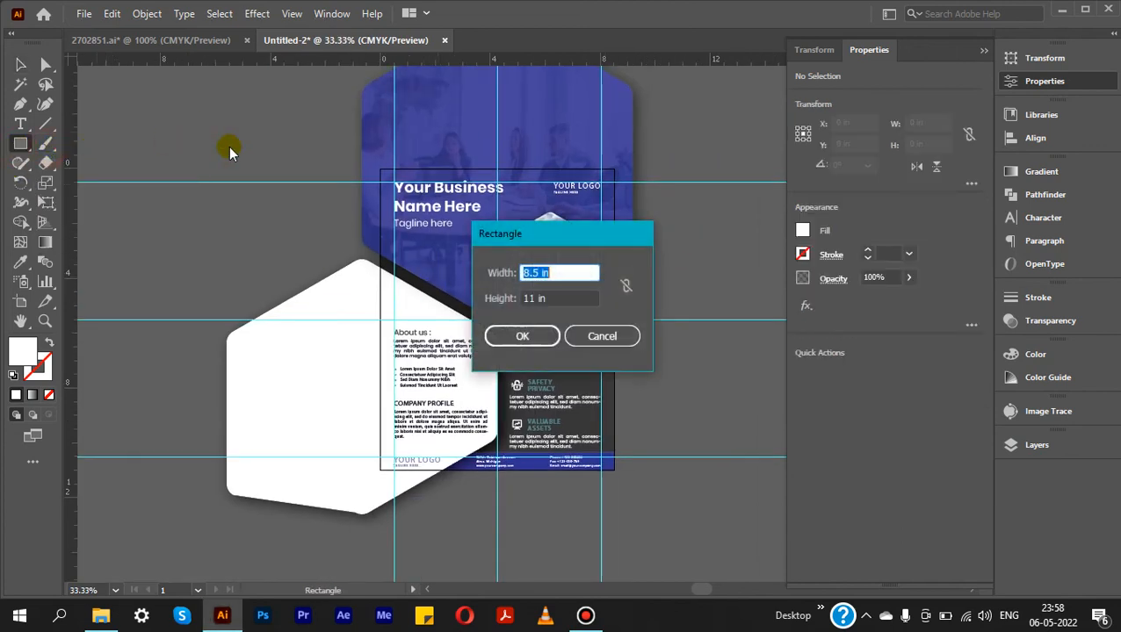
click(527, 335)
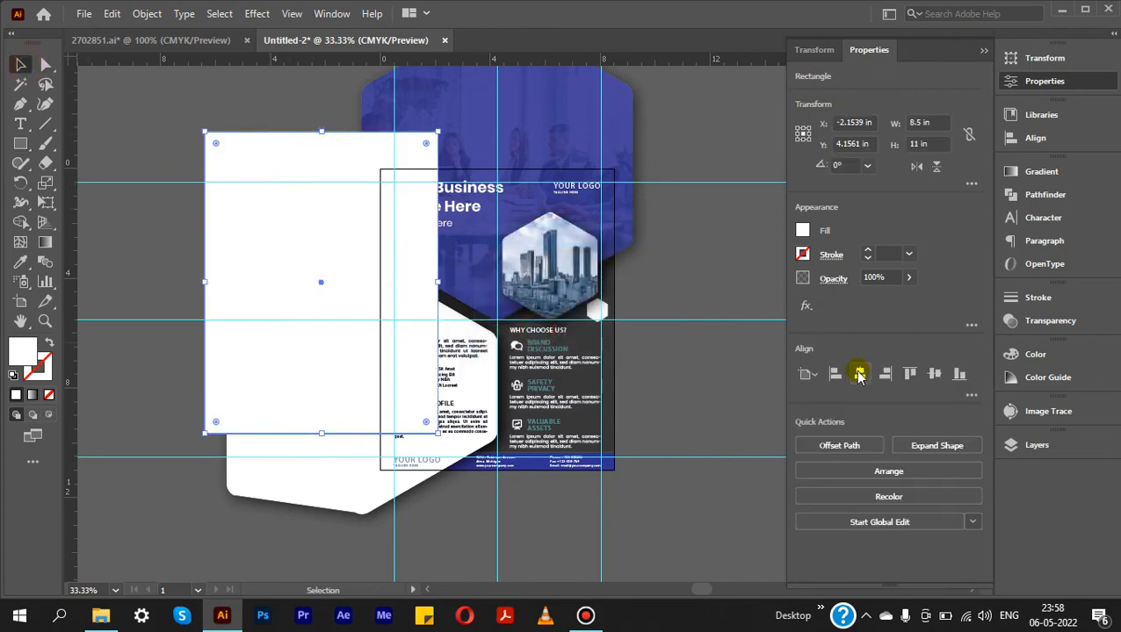
click(803, 230)
click(761, 288)
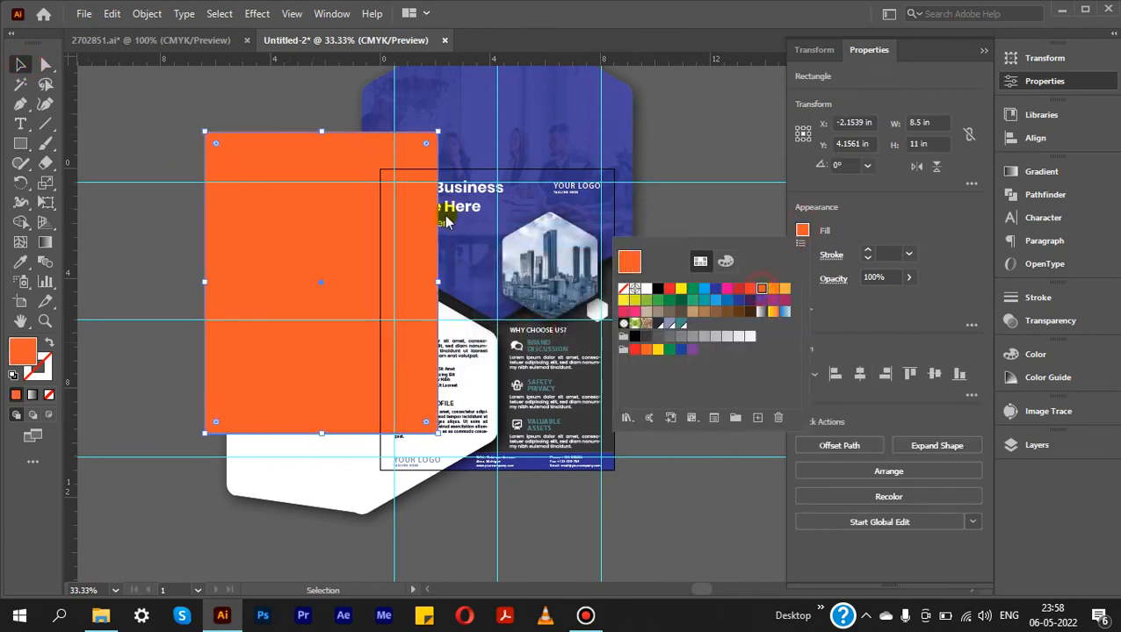
click(147, 102)
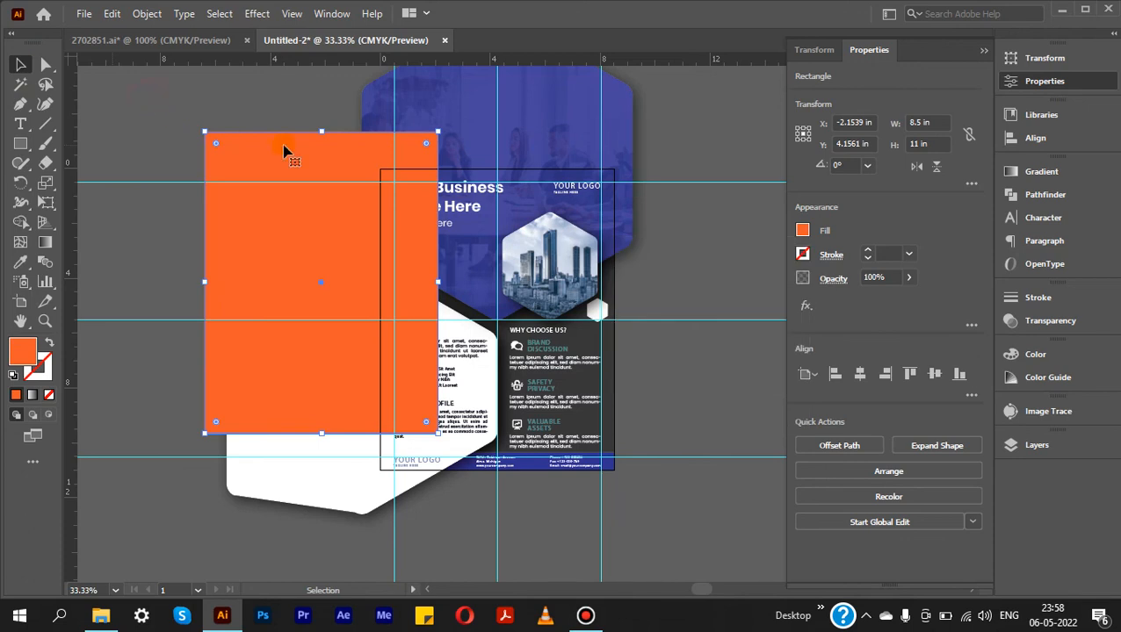
Step: Center the orange rectangle on the artboard and use it as a clipping mask for all the flyer artwork
click(887, 375)
click(933, 374)
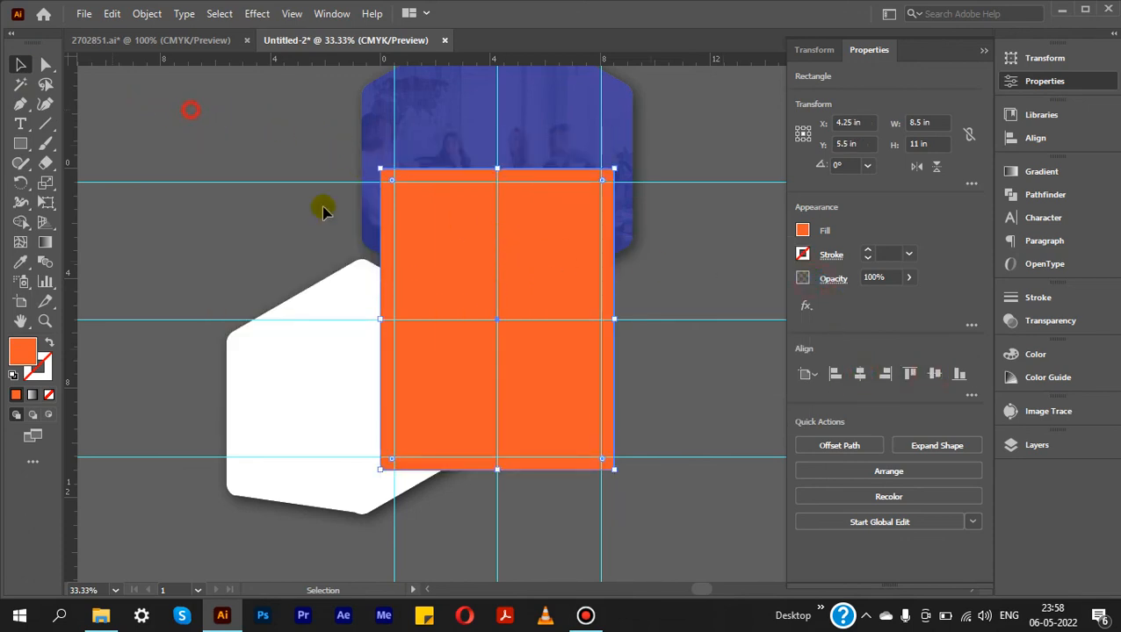
drag(686, 553, 596, 314)
right_click(555, 230)
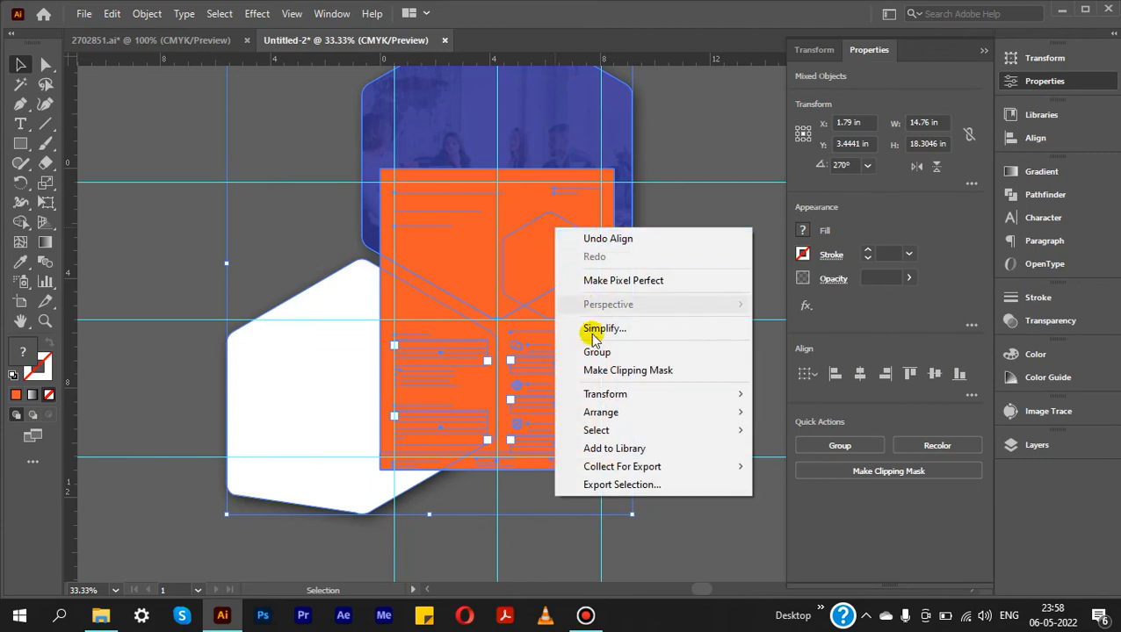
click(583, 369)
click(663, 276)
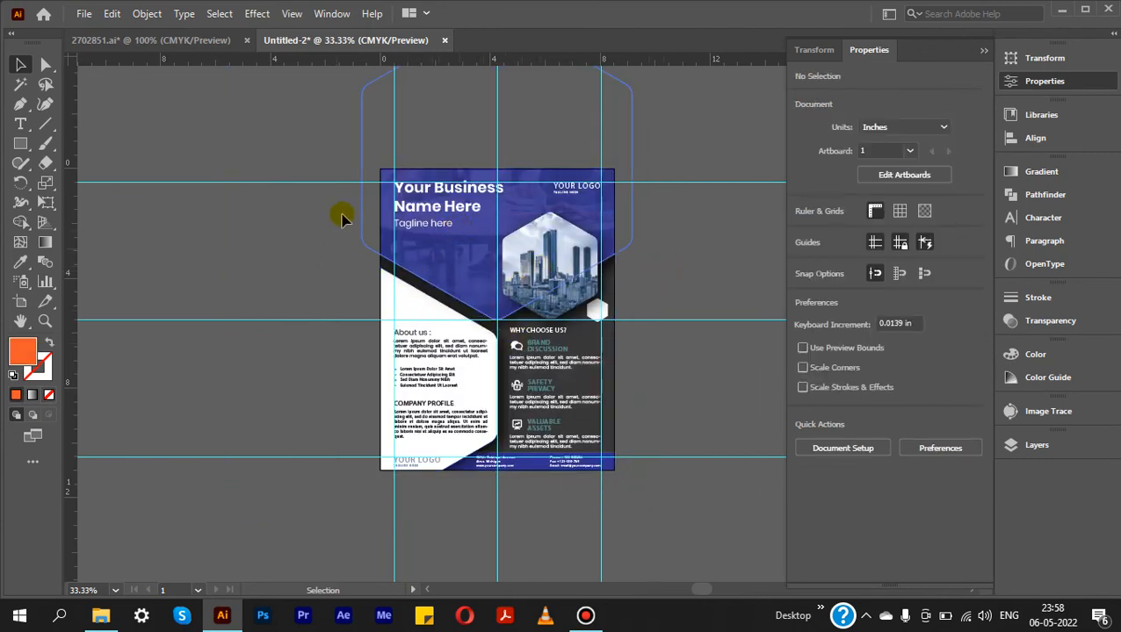
Step: Hide the guides and view the finished flyer
right_click(267, 216)
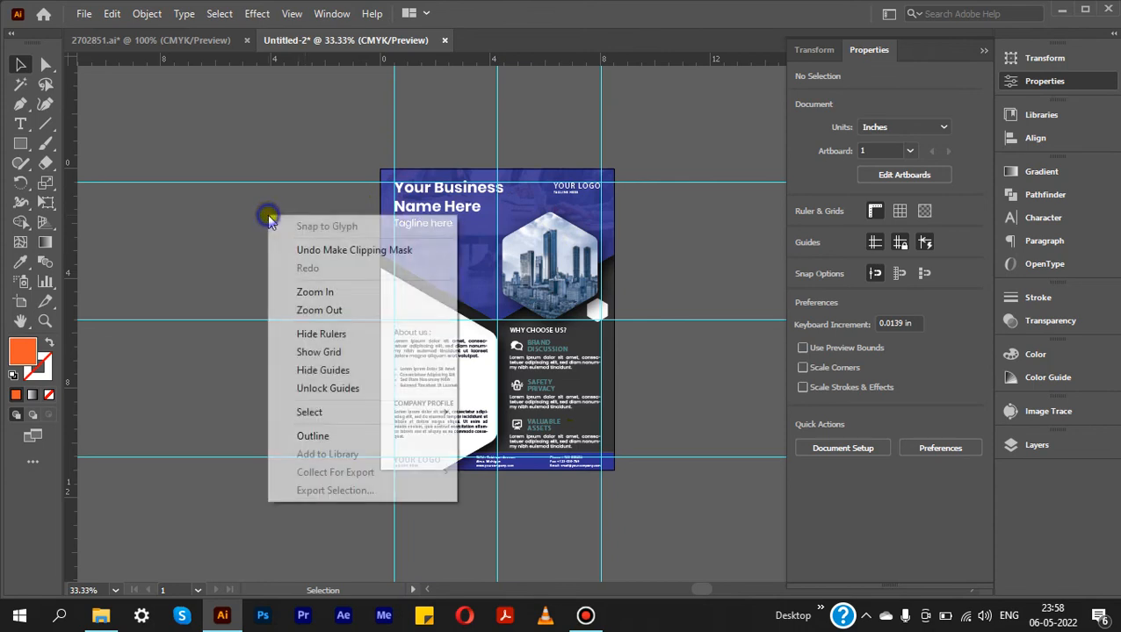
click(300, 370)
click(307, 261)
drag(329, 306, 219, 307)
scroll(293, 262, up, 1)
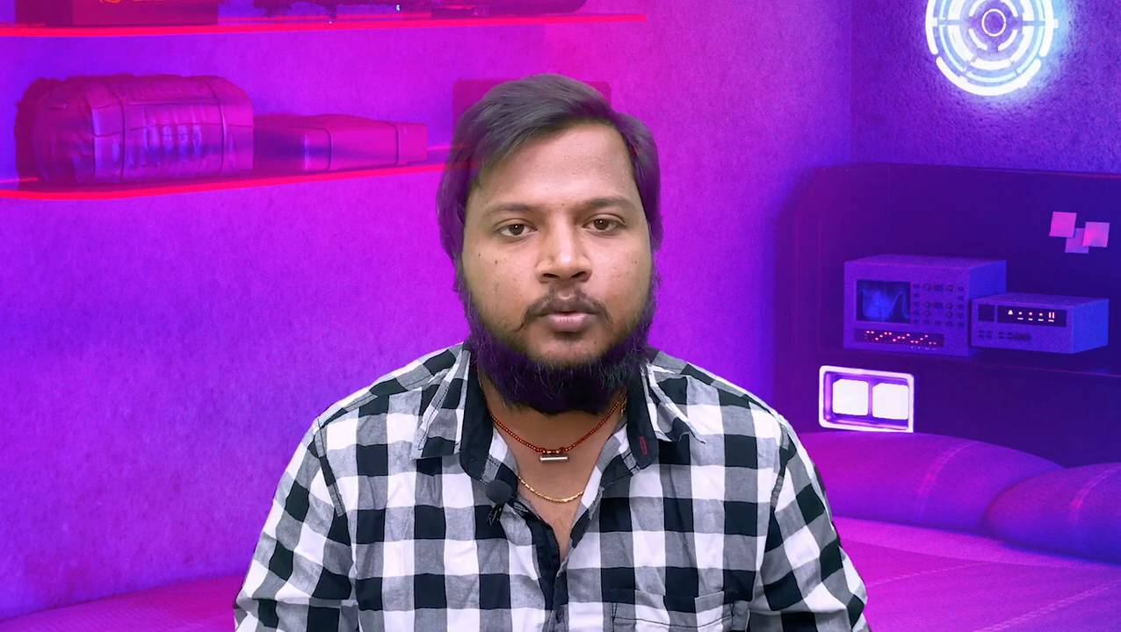